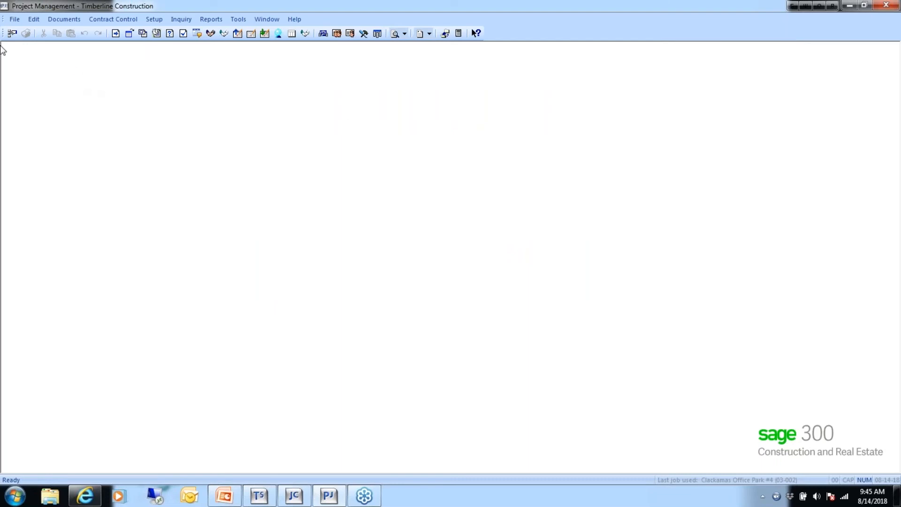
- Open the File menu to reach the company settings commands
{"action": "left_click", "coordinate": [14, 20]}
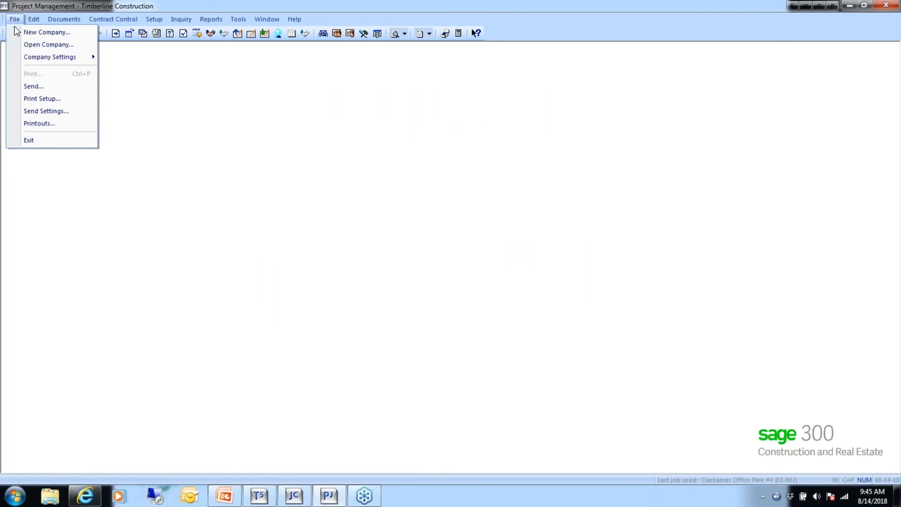
- Open PJ Settings from Company Settings, showing General options like Use last job
{"action": "mouse_move", "coordinate": [86, 57]}
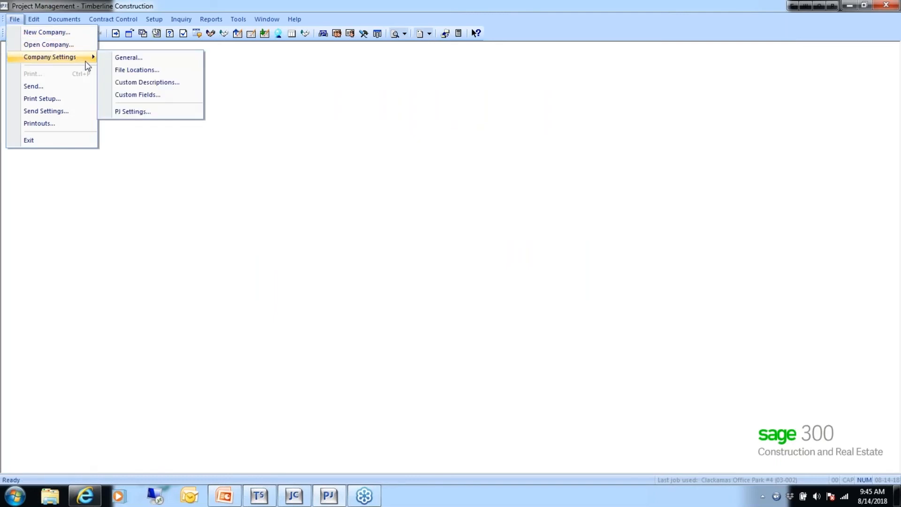
{"action": "left_click", "coordinate": [145, 112]}
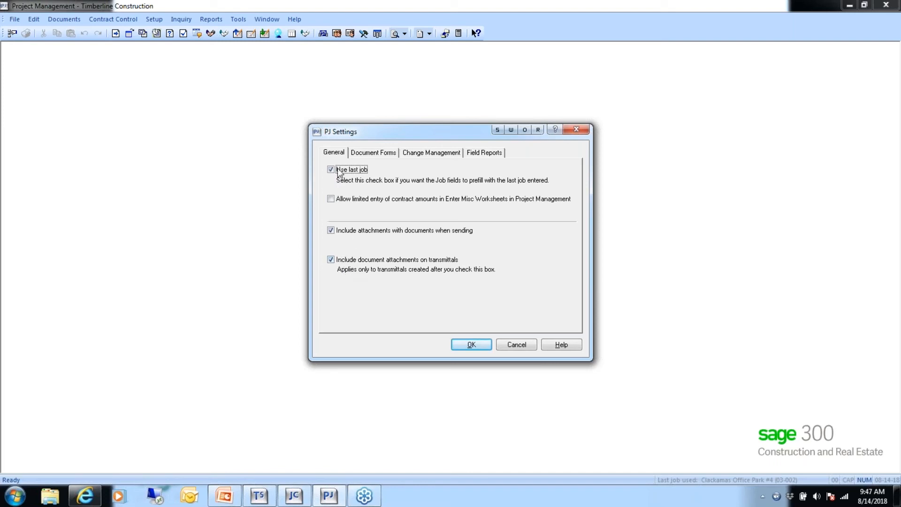
- Show the Document Forms page listing default transmittal, RFI and submittal forms
{"action": "left_click", "coordinate": [385, 155]}
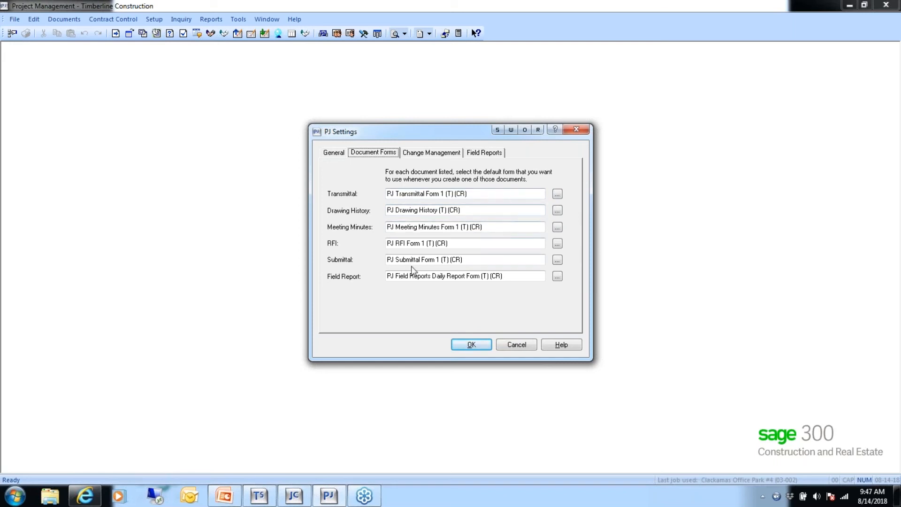
{"action": "left_click", "coordinate": [430, 155]}
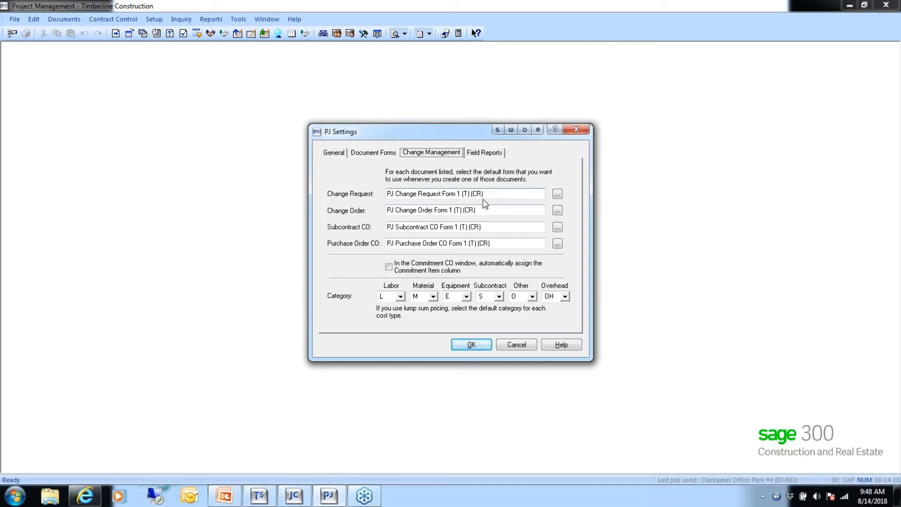
{"action": "left_click", "coordinate": [382, 156]}
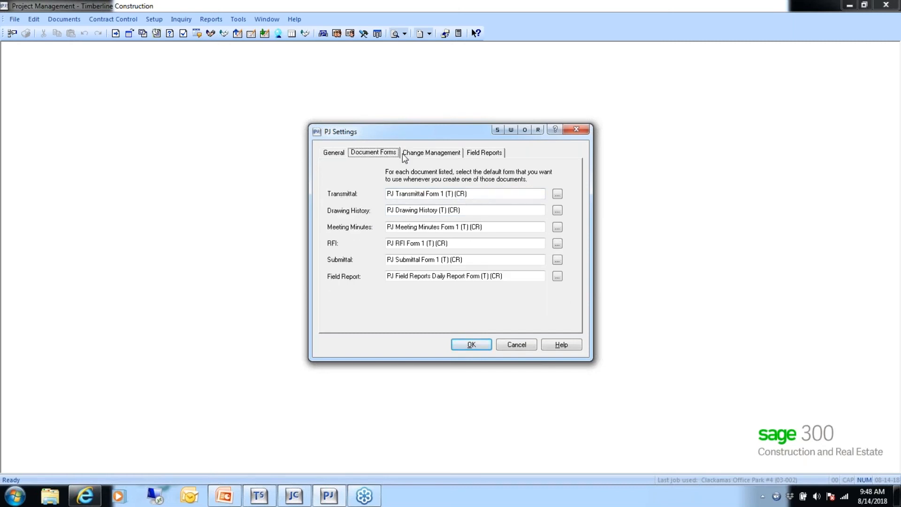
- Show the Change Management defaults with cost type categories L, M, E, S, O, OH
{"action": "left_click", "coordinate": [421, 153]}
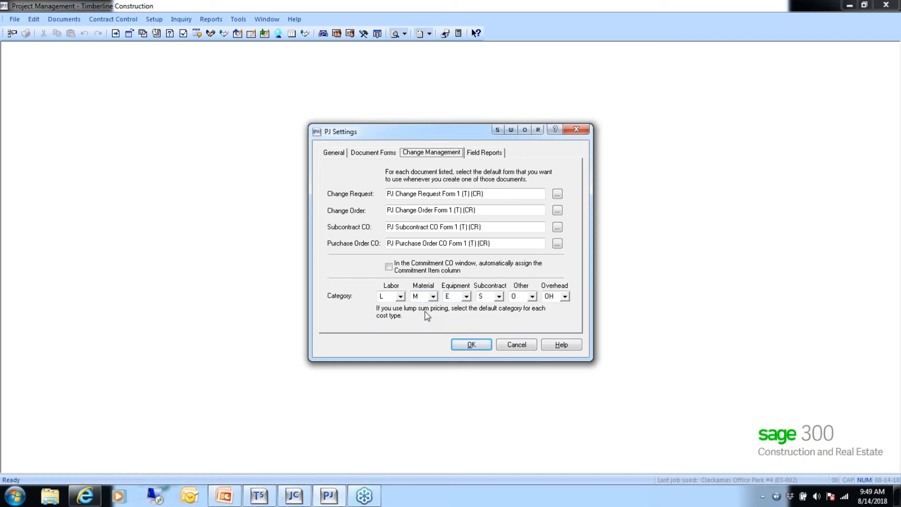
- Keep L Labor as the Labor category and view the Field Reports tracked items
{"action": "left_click", "coordinate": [400, 296]}
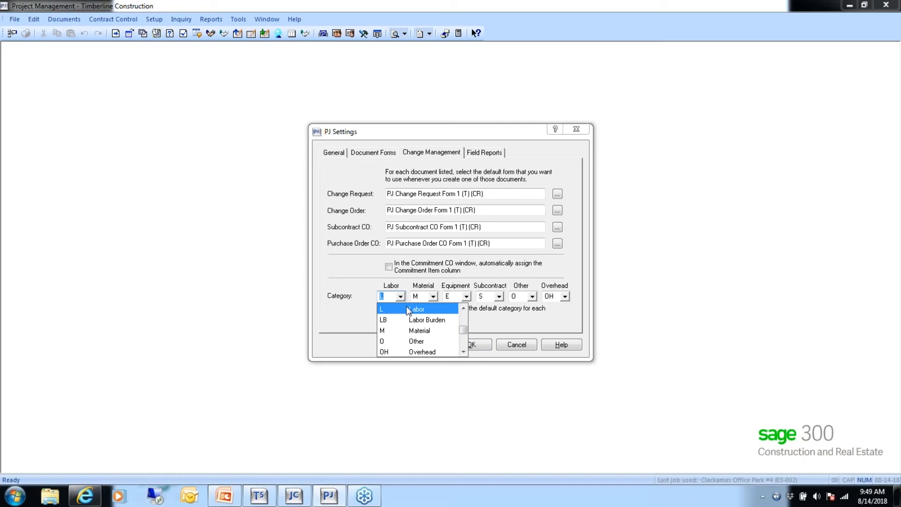
{"action": "left_click", "coordinate": [410, 309]}
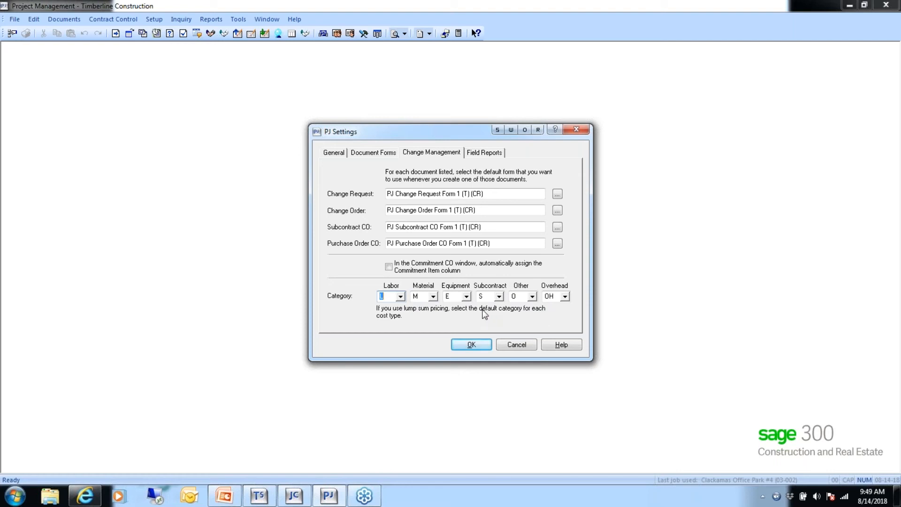
{"action": "left_click", "coordinate": [483, 153]}
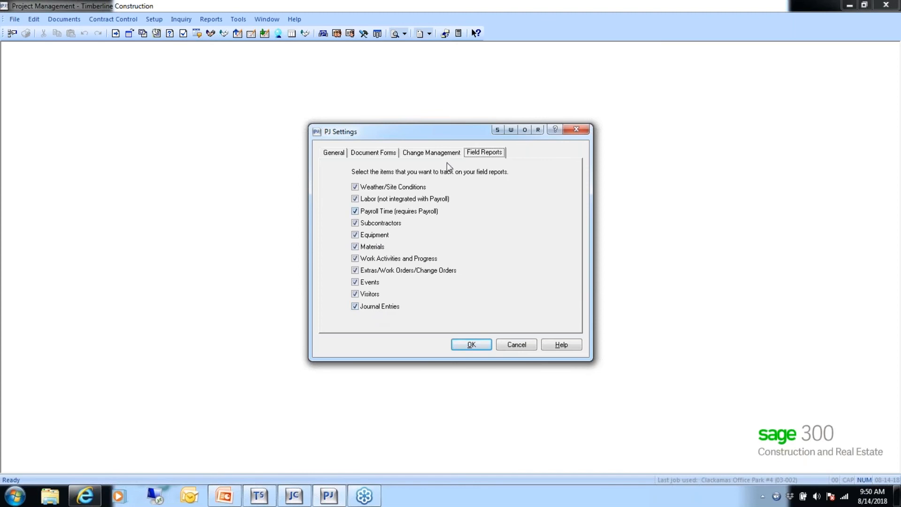
- Review the Change Management, Document Forms and General pages, then close PJ Settings with OK
{"action": "left_click", "coordinate": [432, 157]}
{"action": "left_click", "coordinate": [377, 155]}
{"action": "left_click", "coordinate": [333, 154]}
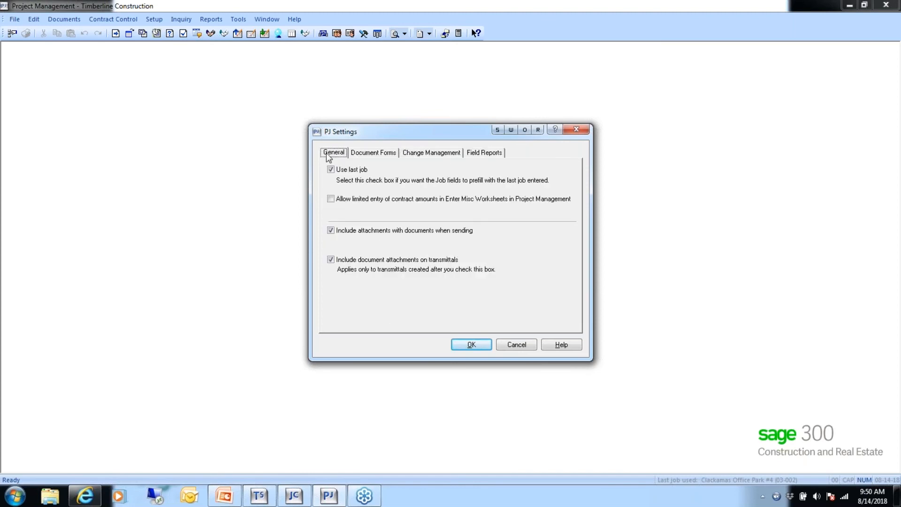
{"action": "left_click", "coordinate": [470, 345]}
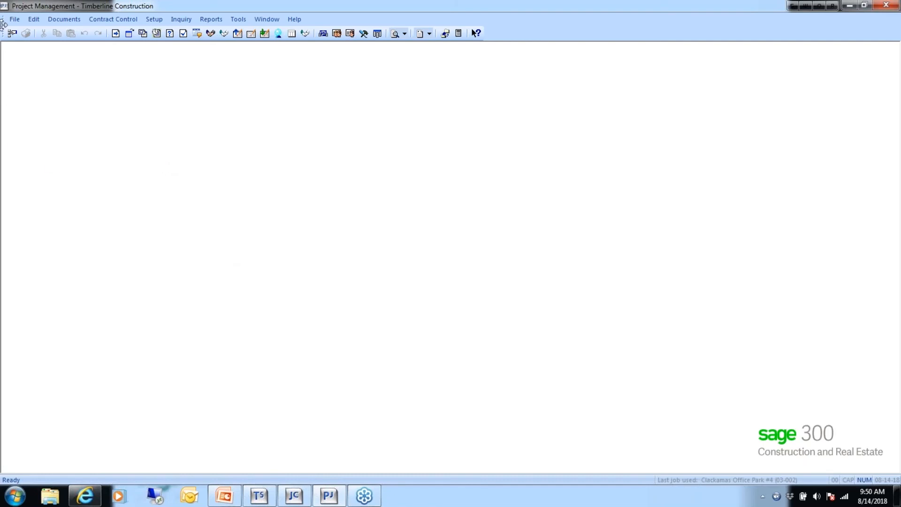
- Open Custom Descriptions from the Company Settings submenu
{"action": "left_click", "coordinate": [15, 19]}
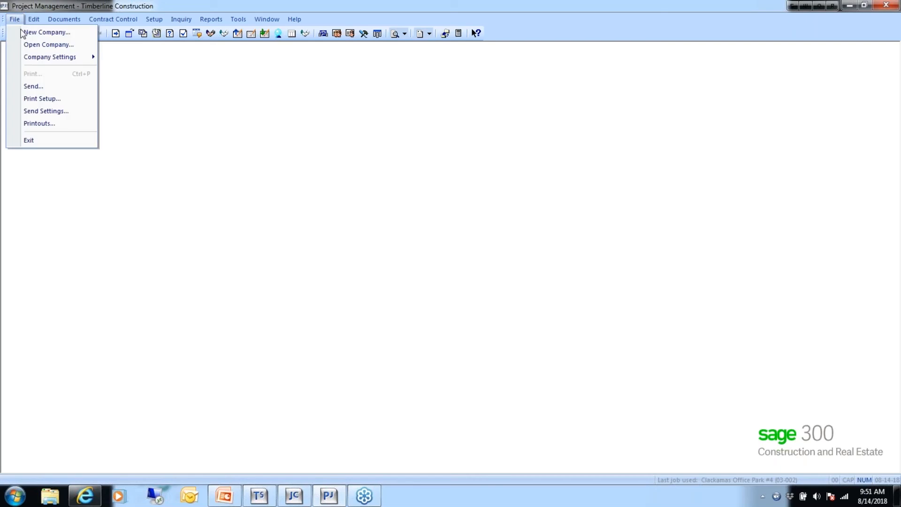
{"action": "mouse_move", "coordinate": [27, 56]}
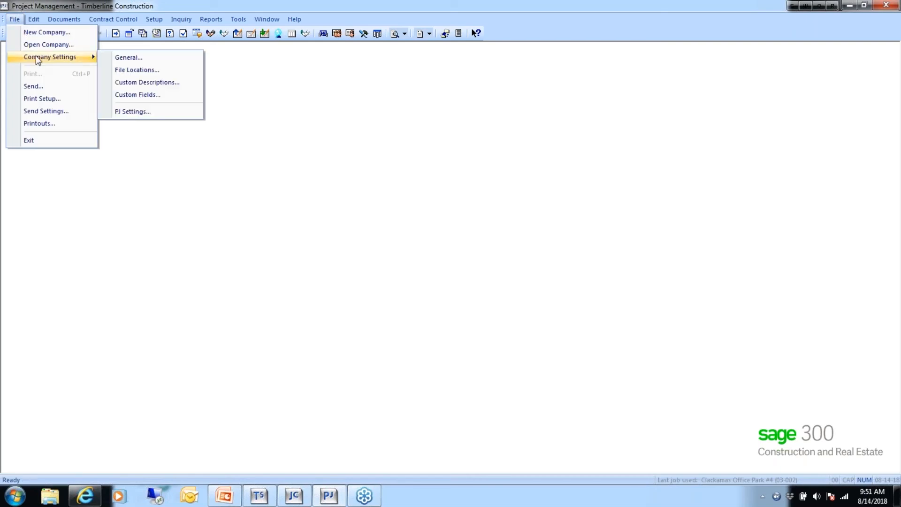
{"action": "left_click", "coordinate": [148, 83]}
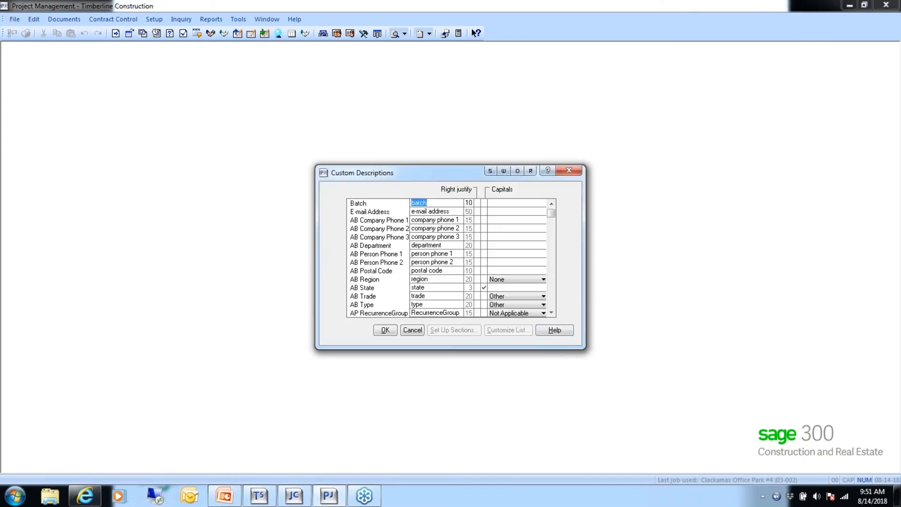
- Scroll the descriptions grid down and select the PJ FR Event Type field
{"action": "left_click", "coordinate": [550, 313]}
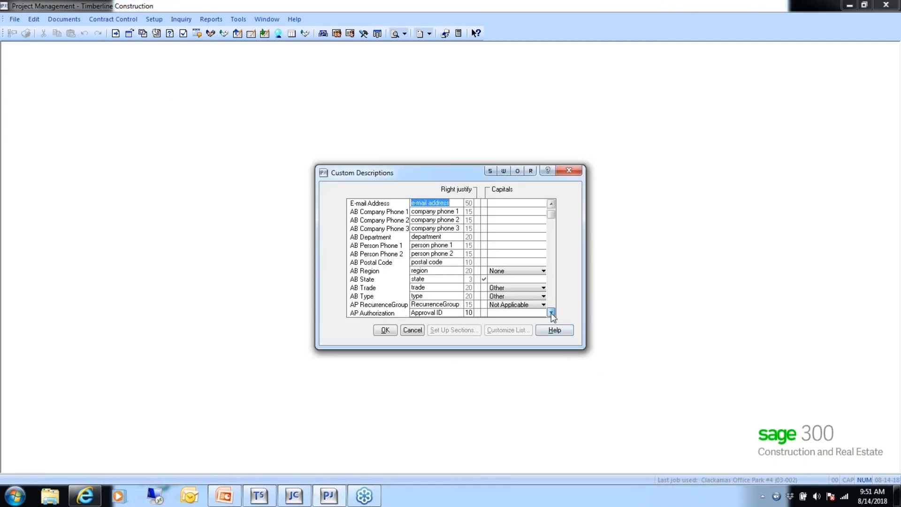
{"action": "left_click_drag", "start_coordinate": [550, 313], "coordinate": [550, 313]}
{"action": "left_click", "coordinate": [448, 236]}
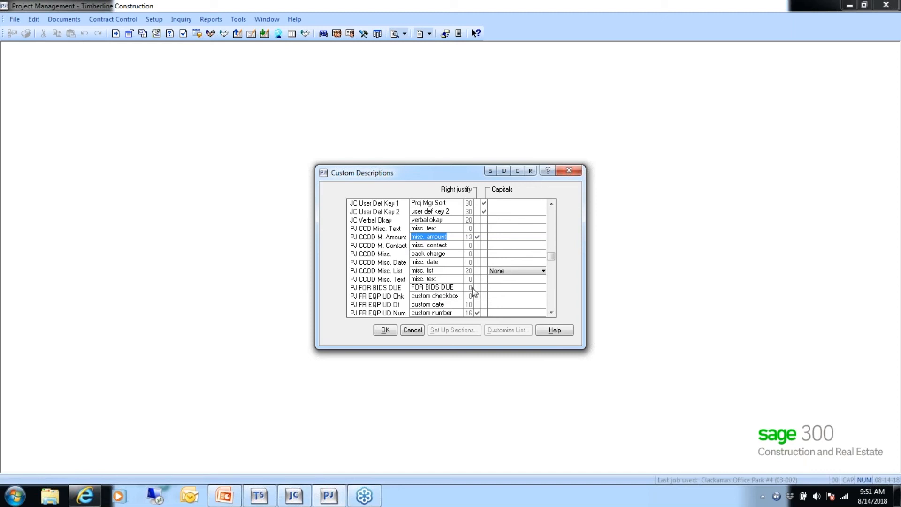
{"action": "left_click", "coordinate": [551, 312]}
{"action": "left_click", "coordinate": [551, 312]}
{"action": "left_click", "coordinate": [551, 314]}
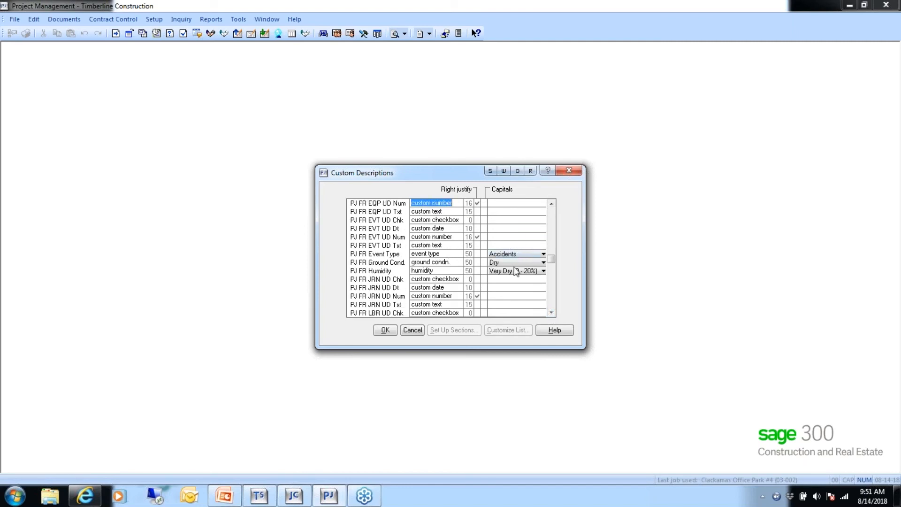
{"action": "left_click", "coordinate": [446, 254]}
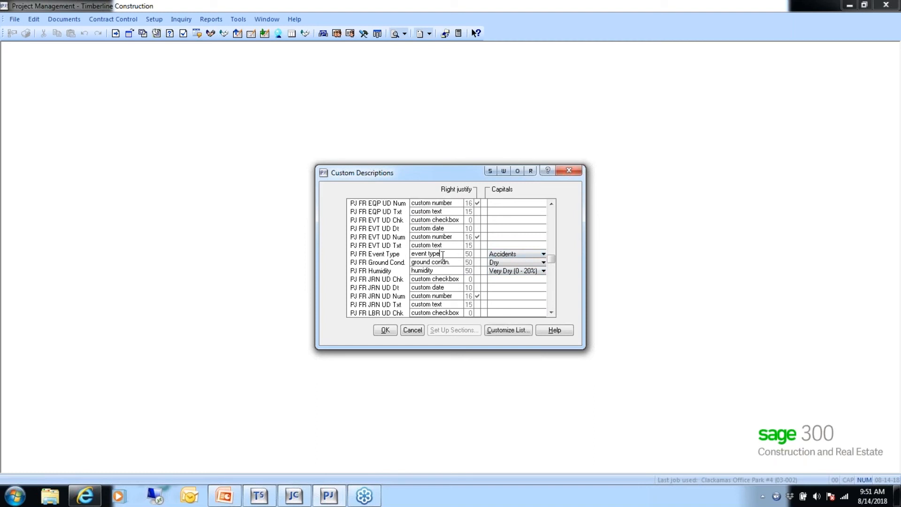
- Check the PJ Event Type list values, then close Custom List Setup and cancel Custom Descriptions
{"action": "left_click", "coordinate": [503, 330]}
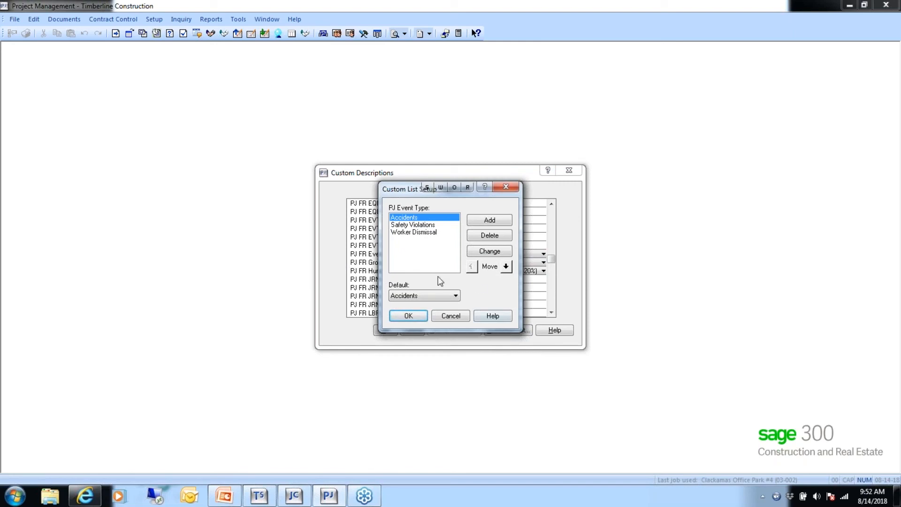
{"action": "left_click", "coordinate": [450, 316]}
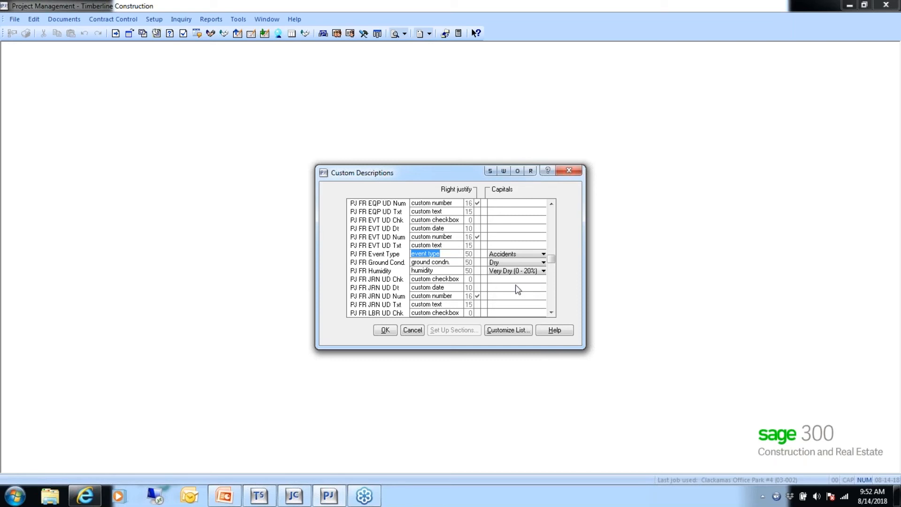
{"action": "left_click", "coordinate": [418, 332]}
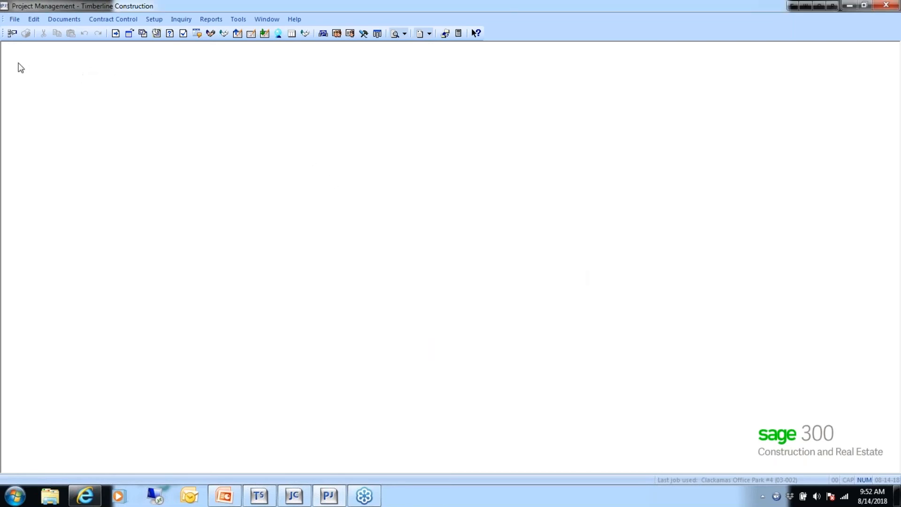
- Open Company Setup through File > Setup > Company for a new company record
{"action": "left_click", "coordinate": [16, 23]}
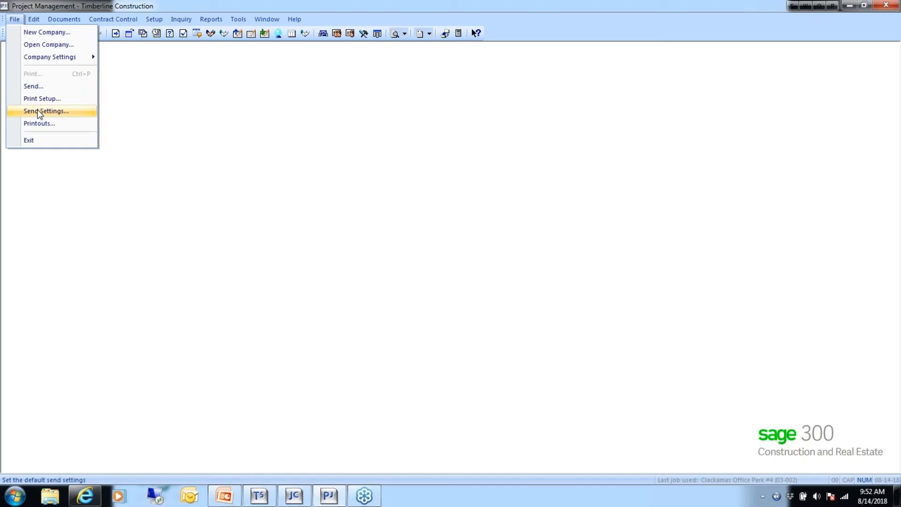
{"action": "left_click", "coordinate": [154, 19]}
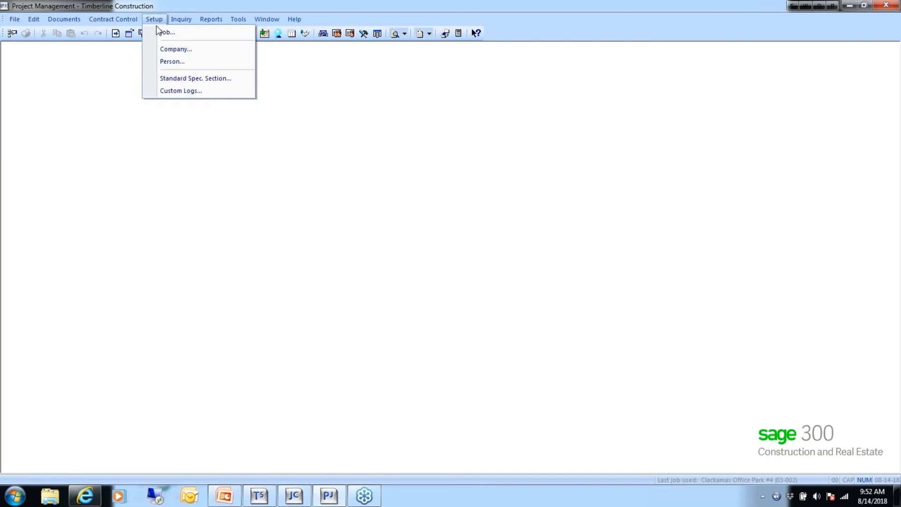
{"action": "left_click", "coordinate": [172, 50]}
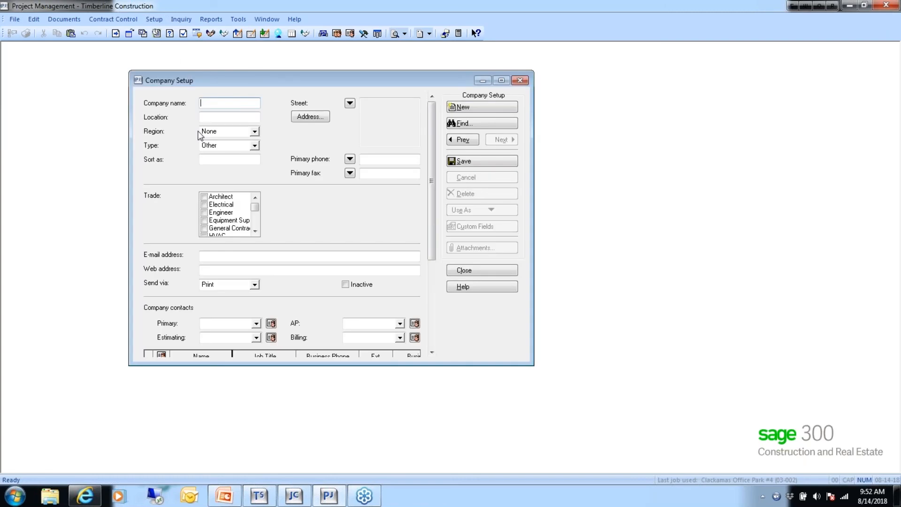
- Enter company name Sage CRE, location Beaverton, and choose Street as the address type
{"action": "type", "text": "Sage"}
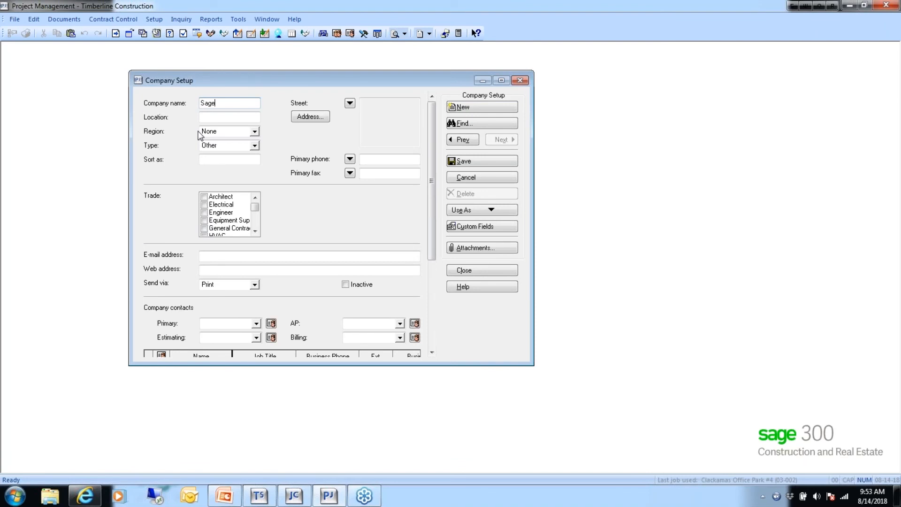
{"action": "type", "text": " CRE"}
{"action": "key", "text": "BackSpace"}
{"action": "left_click", "coordinate": [213, 118]}
{"action": "type", "text": "Beaverton"}
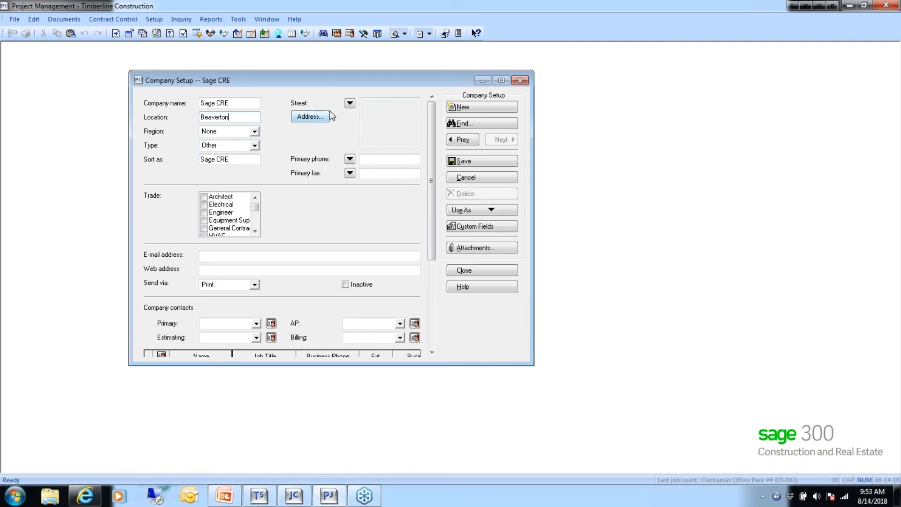
{"action": "left_click", "coordinate": [350, 103]}
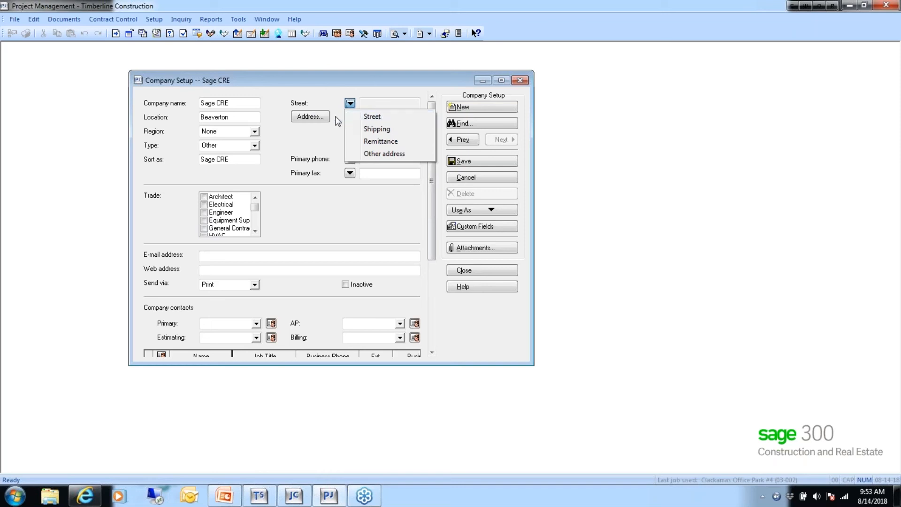
{"action": "left_click", "coordinate": [367, 116]}
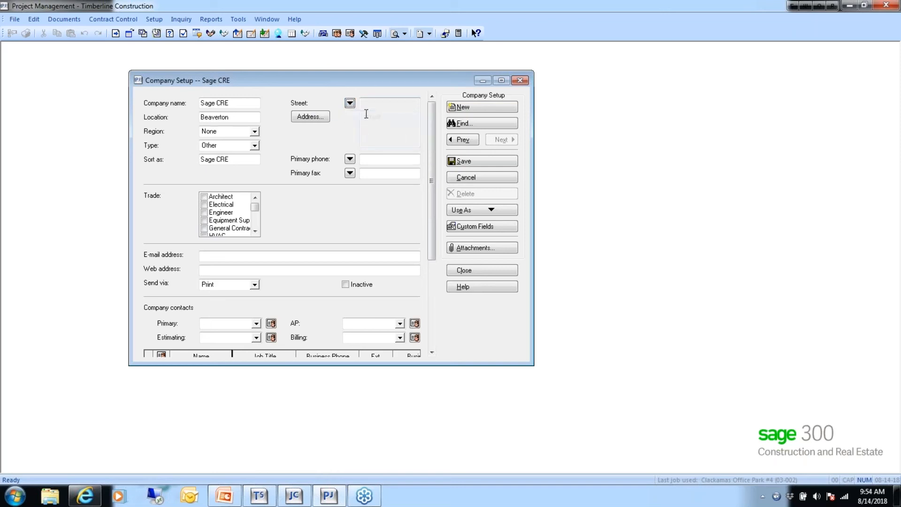
- Enter Sage CRE's street address with city Beaverton, state OR, postal code and country USA
{"action": "left_click", "coordinate": [312, 116]}
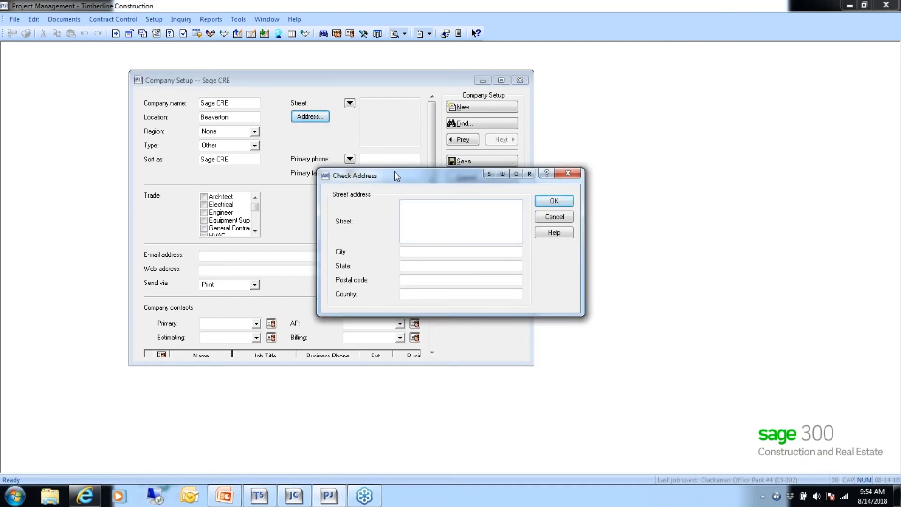
{"action": "left_click", "coordinate": [406, 251]}
{"action": "type", "text": "Bea"}
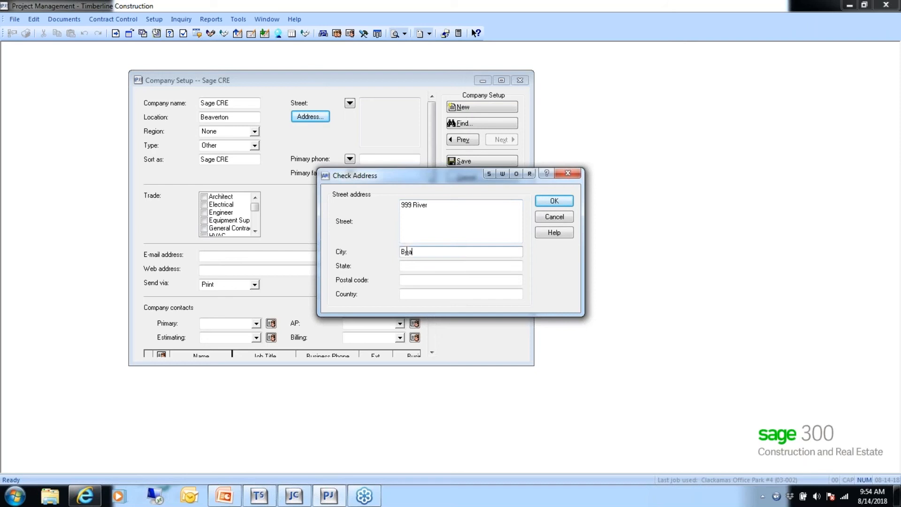
{"action": "type", "text": "verton"}
{"action": "left_click", "coordinate": [419, 268]}
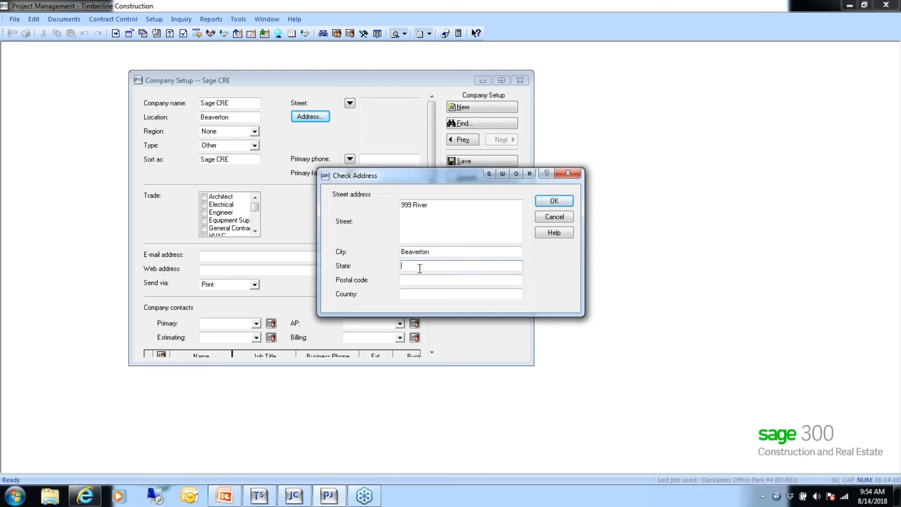
{"action": "type", "text": "OR"}
{"action": "left_click", "coordinate": [417, 277]}
{"action": "type", "text": "98001"}
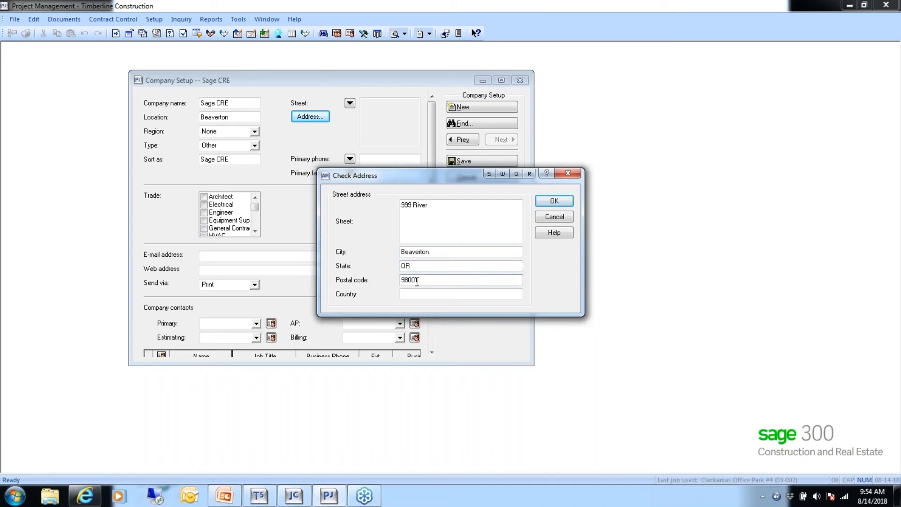
{"action": "left_click", "coordinate": [422, 295]}
{"action": "type", "text": "USA"}
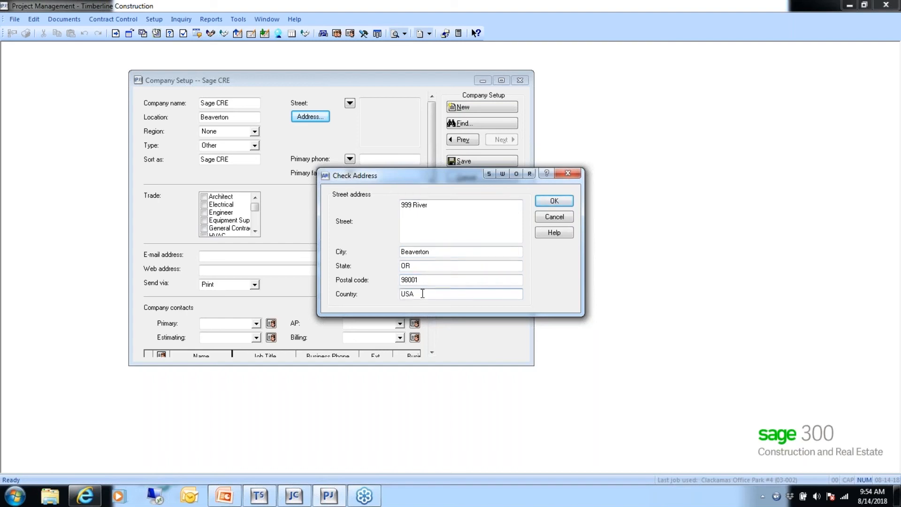
{"action": "left_click", "coordinate": [552, 207]}
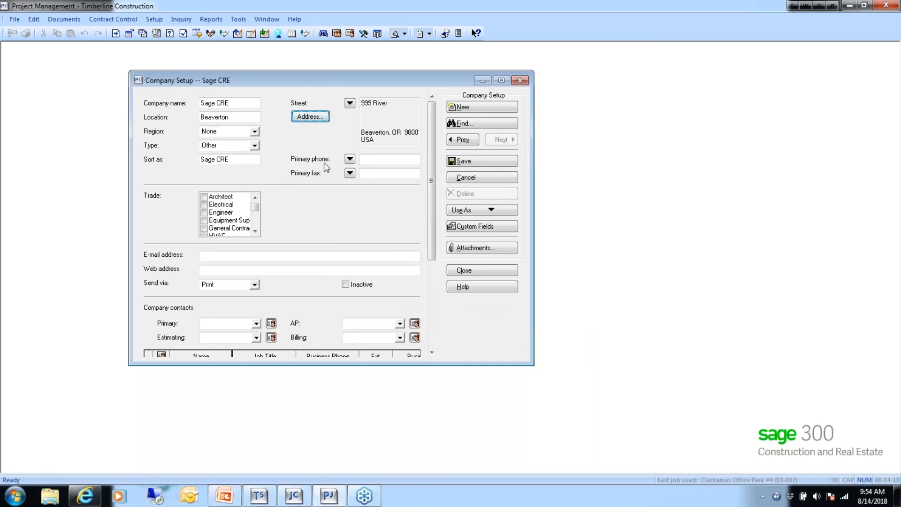
{"action": "left_click", "coordinate": [350, 159]}
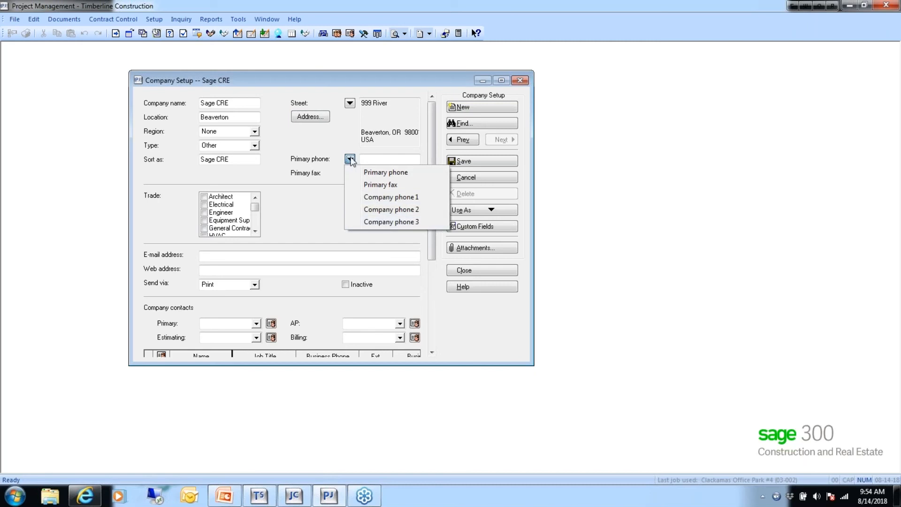
{"action": "left_click", "coordinate": [336, 151]}
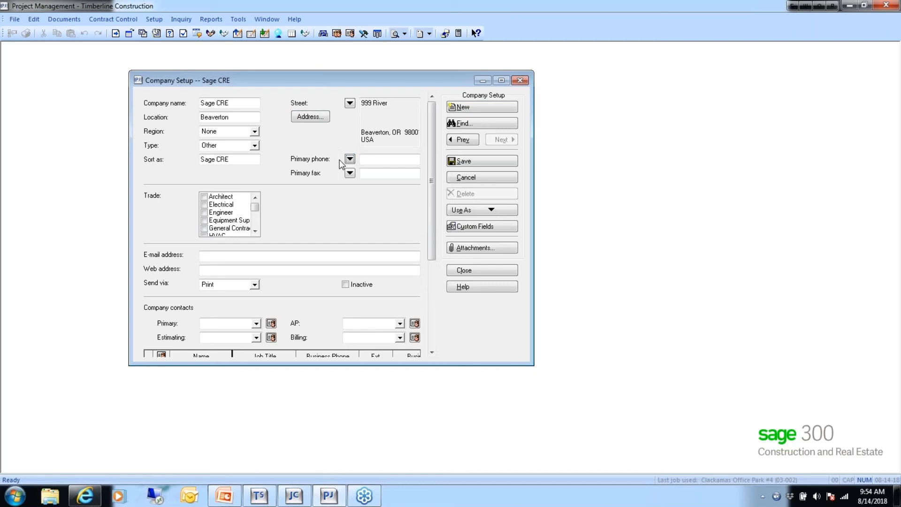
{"action": "left_click", "coordinate": [350, 173]}
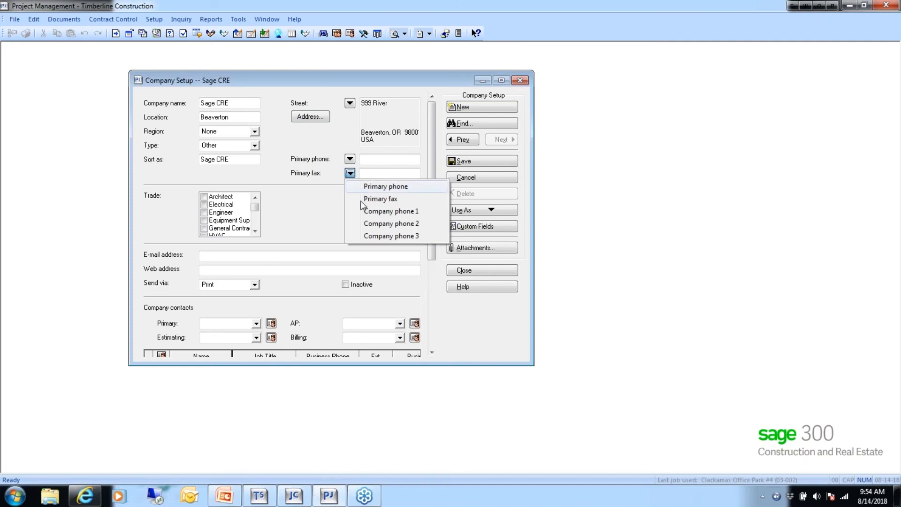
{"action": "left_click", "coordinate": [350, 159]}
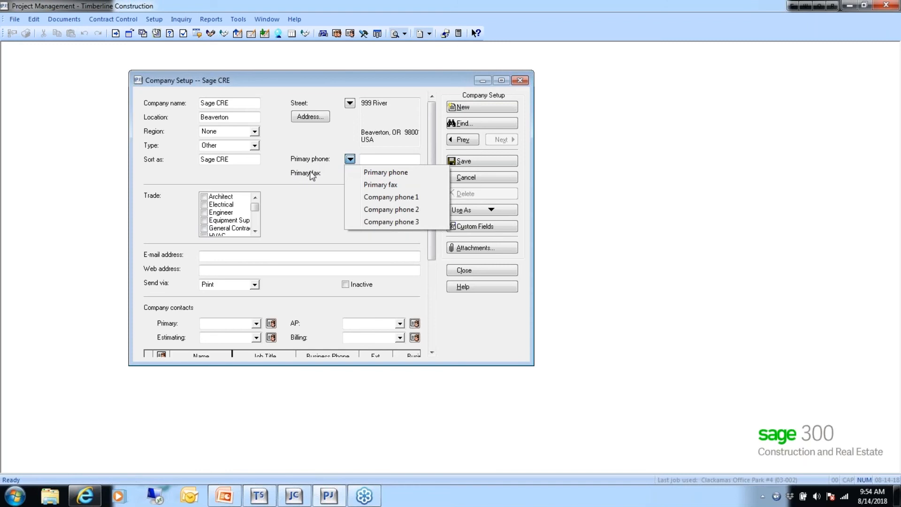
{"action": "left_click", "coordinate": [375, 197]}
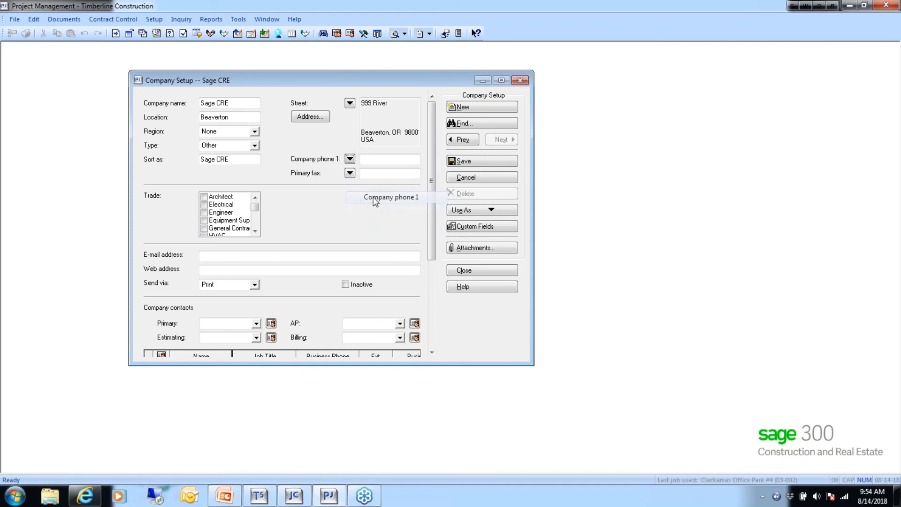
{"action": "left_click", "coordinate": [349, 159]}
{"action": "left_click", "coordinate": [379, 170]}
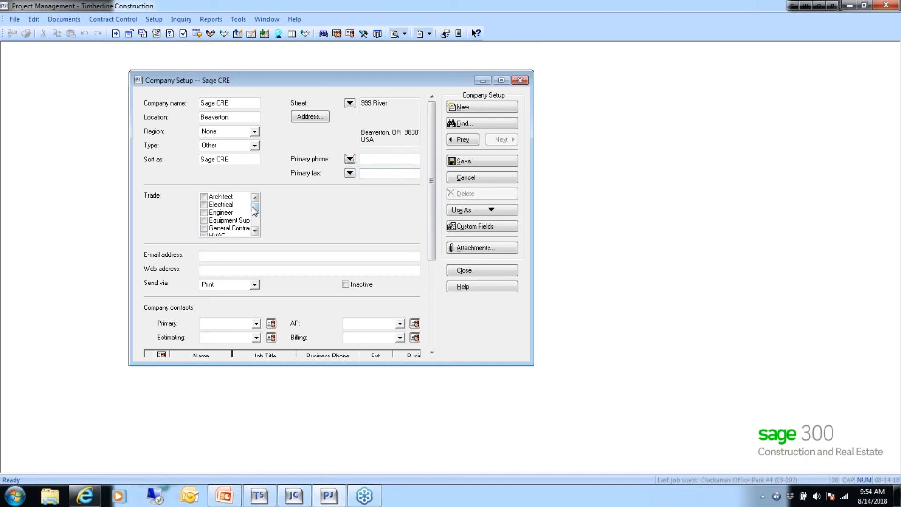
- Change Sage CRE's Send via method from Print to E-mail
{"action": "mouse_move", "coordinate": [256, 207]}
{"action": "left_mouse_down"}
{"action": "mouse_move", "coordinate": [257, 229]}
{"action": "mouse_move", "coordinate": [257, 206]}
{"action": "left_mouse_up"}
{"action": "left_click", "coordinate": [207, 256]}
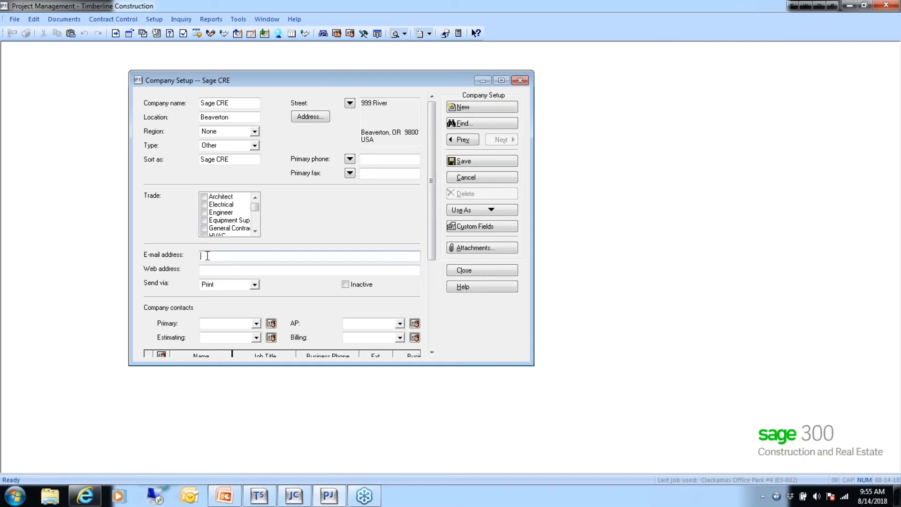
{"action": "key", "text": "Tab"}
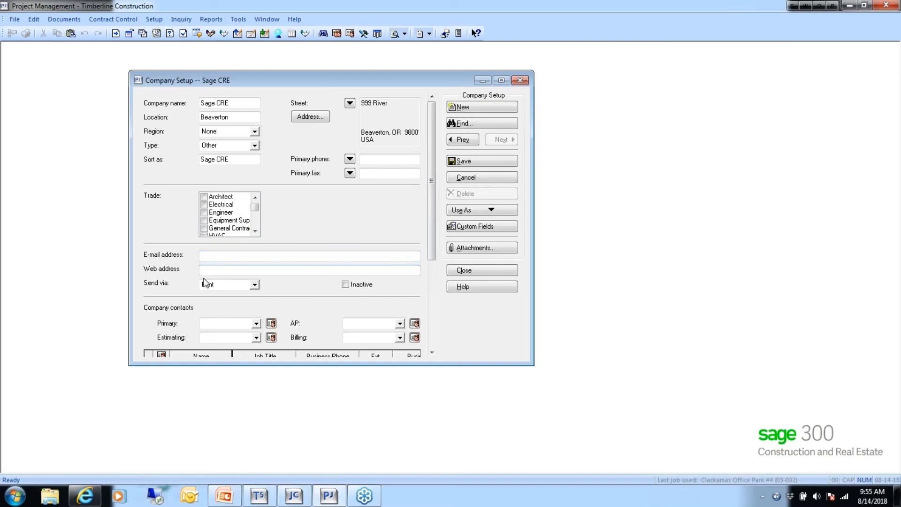
{"action": "key", "text": "Tab"}
{"action": "left_click", "coordinate": [253, 285]}
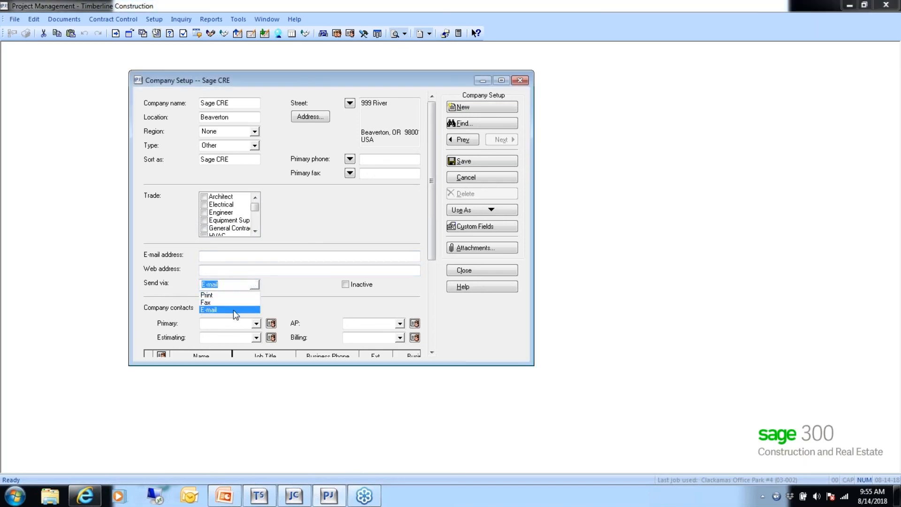
{"action": "left_click", "coordinate": [233, 310]}
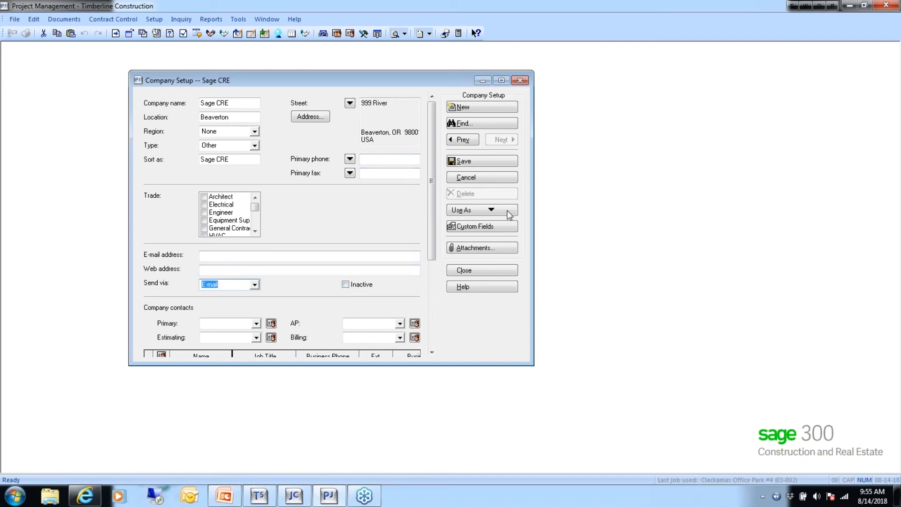
- Stretch the Company Setup window taller and move it up so the contacts list shows
{"action": "left_click_drag", "start_coordinate": [457, 366], "coordinate": [475, 451]}
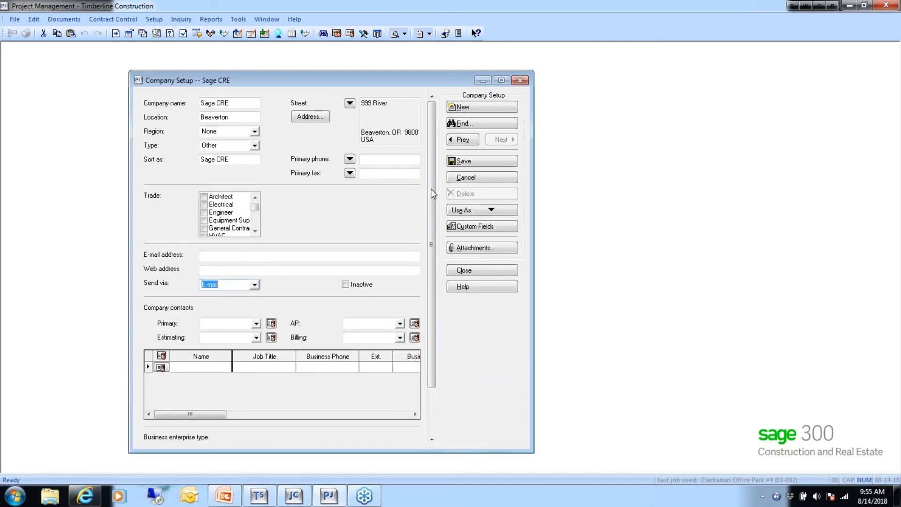
{"action": "left_click_drag", "start_coordinate": [366, 84], "coordinate": [390, 57]}
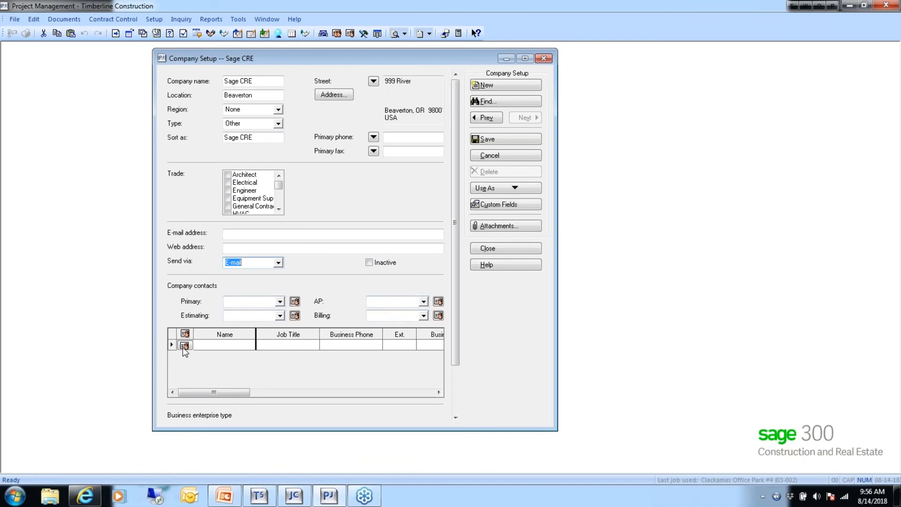
- Save the company changes and add a new contact with her full name and title Trainer
{"action": "left_click", "coordinate": [295, 301]}
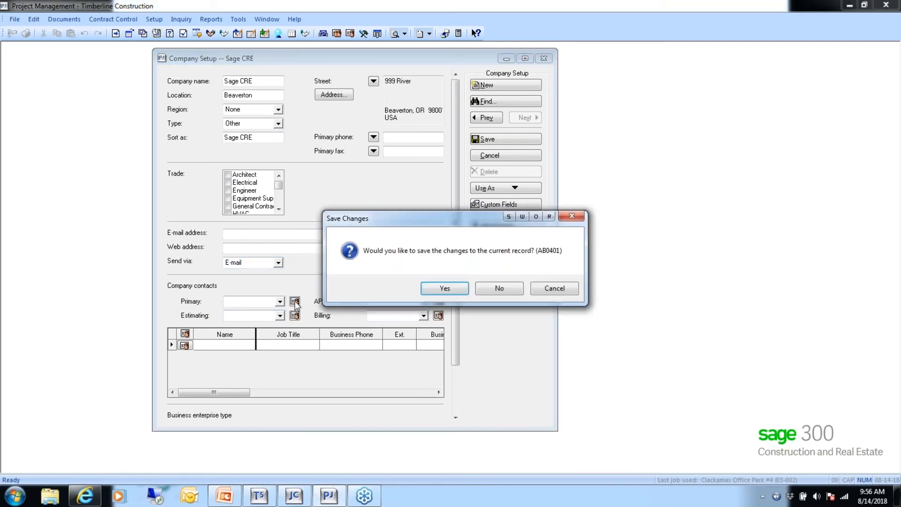
{"action": "left_click", "coordinate": [444, 290]}
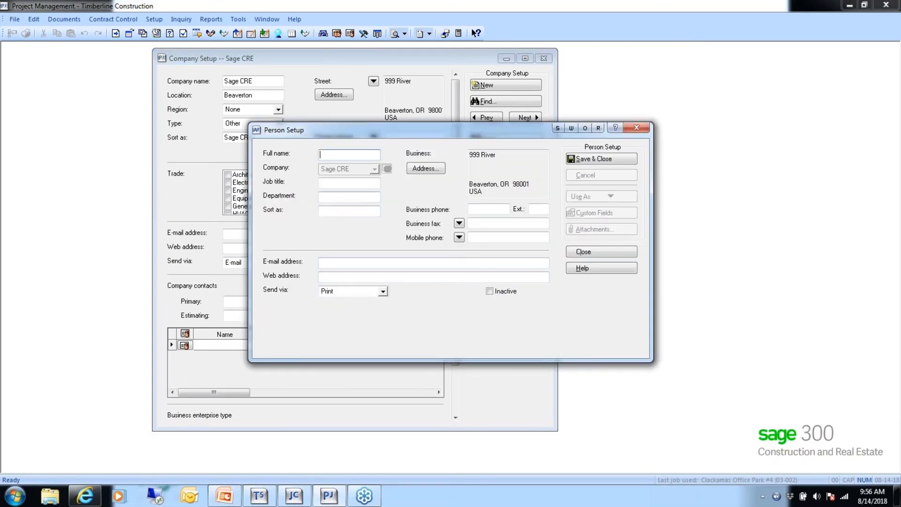
{"action": "left_click_drag", "start_coordinate": [393, 132], "coordinate": [458, 156]}
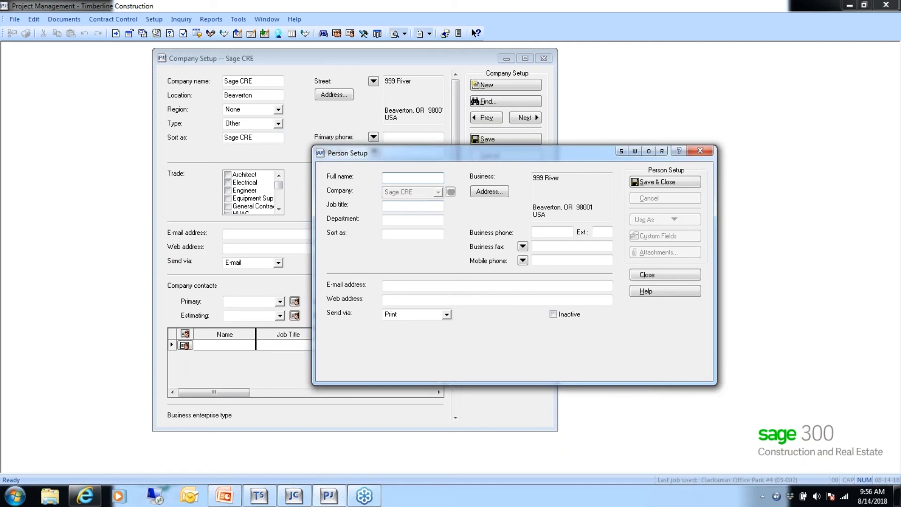
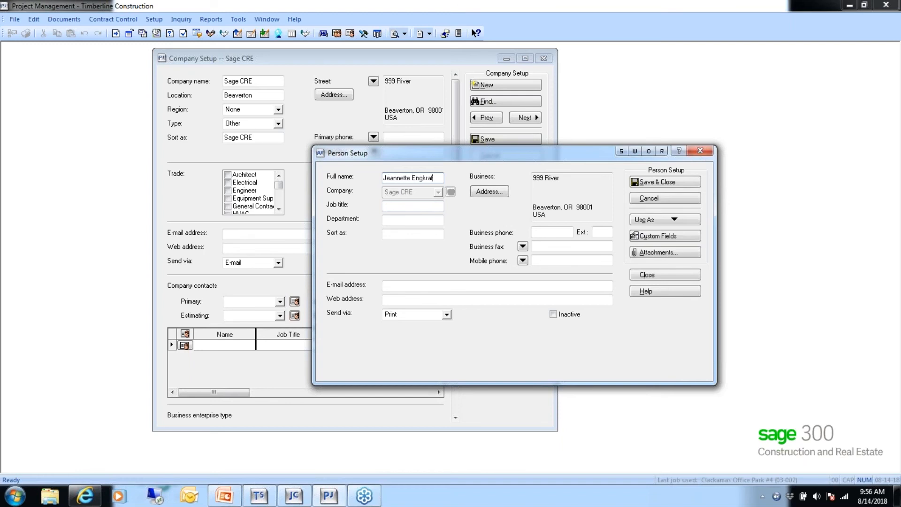
{"action": "key", "text": "Tab"}
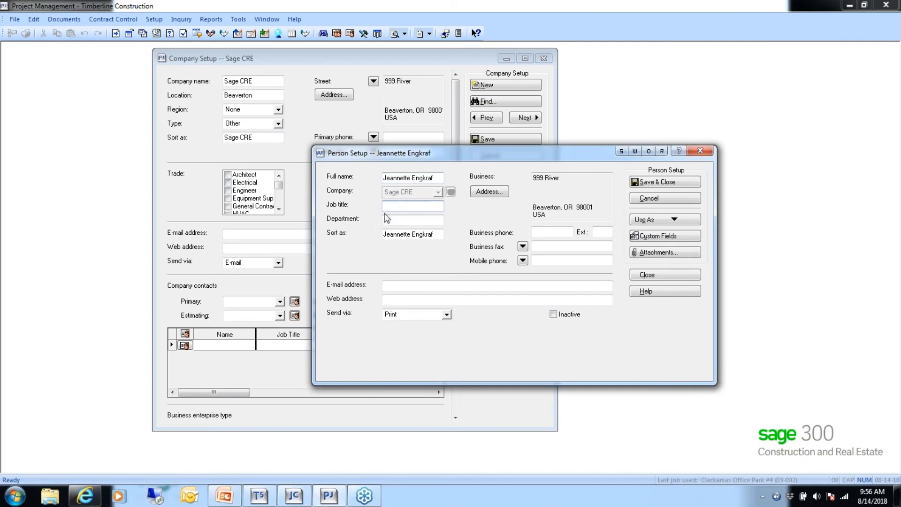
{"action": "type", "text": "Trainer"}
- Rewrite the contact's Sort as entry in 'Last, First' order
{"action": "left_click", "coordinate": [388, 220]}
{"action": "left_click", "coordinate": [412, 234]}
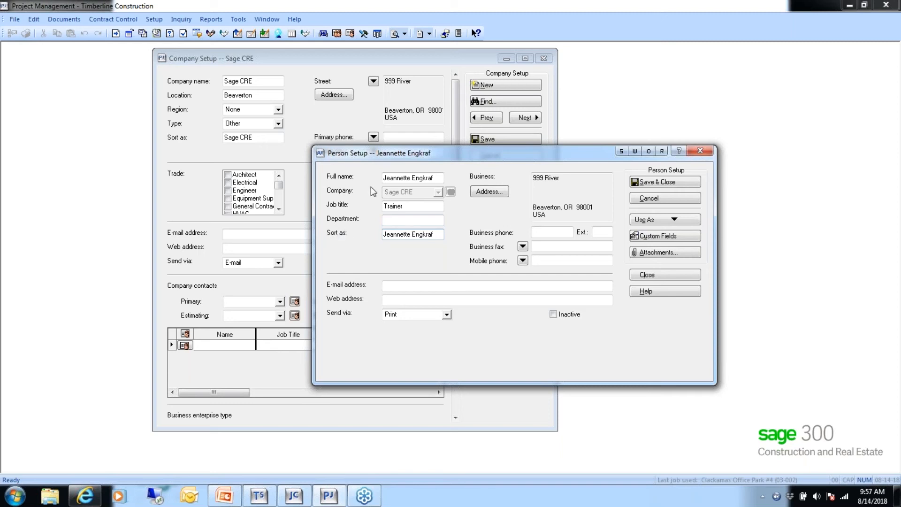
{"action": "key", "text": "BackSpace"}
{"action": "key", "text": "BackSpace"}
{"action": "key", "text": "BackSpace"}
{"action": "key", "text": "BackSpace"}
{"action": "key", "text": "BackSpace"}
{"action": "key", "text": "BackSpace"}
{"action": "key", "text": "BackSpace"}
{"action": "key", "text": "BackSpace"}
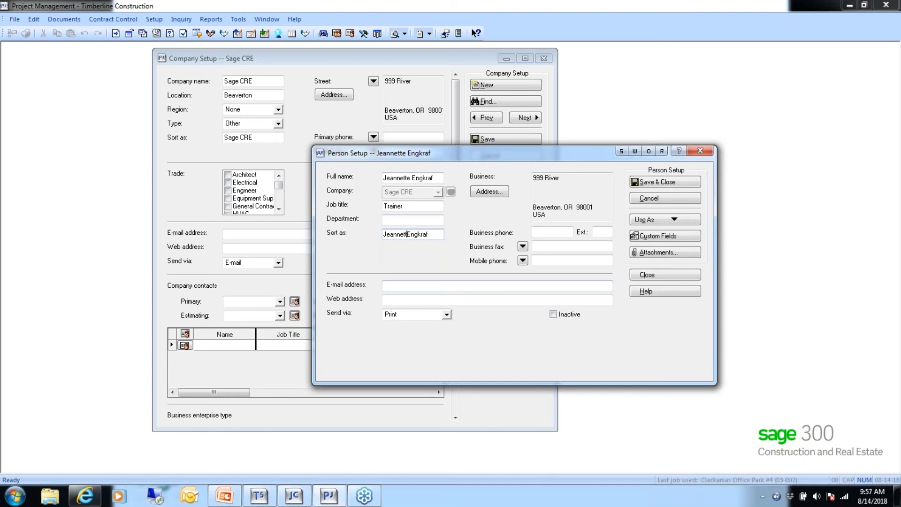
{"action": "key", "text": "BackSpace"}
{"action": "key", "text": "BackSpace"}
{"action": "left_click", "coordinate": [408, 235]}
{"action": "type", "text": ", Jeannette"}
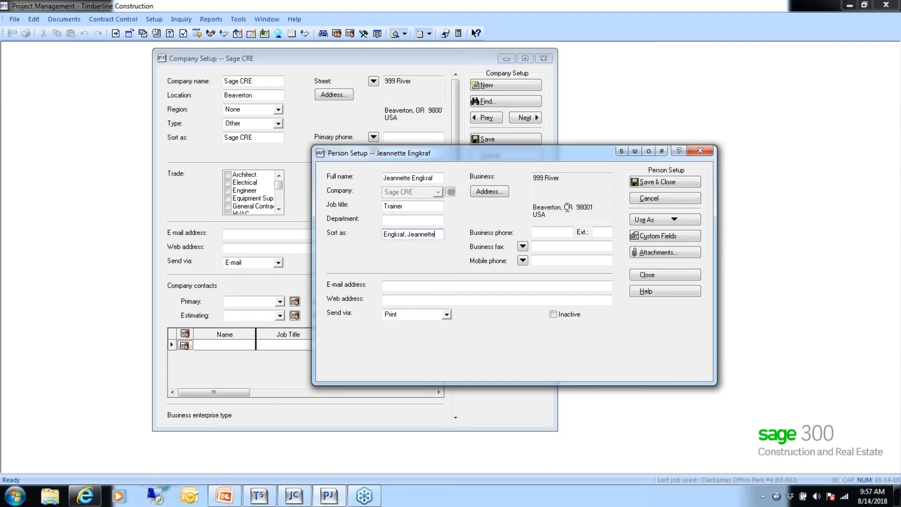
- Enter the contact's e-mail address and set her Send via to E-mail
{"action": "left_click", "coordinate": [539, 232]}
{"action": "left_click", "coordinate": [391, 287]}
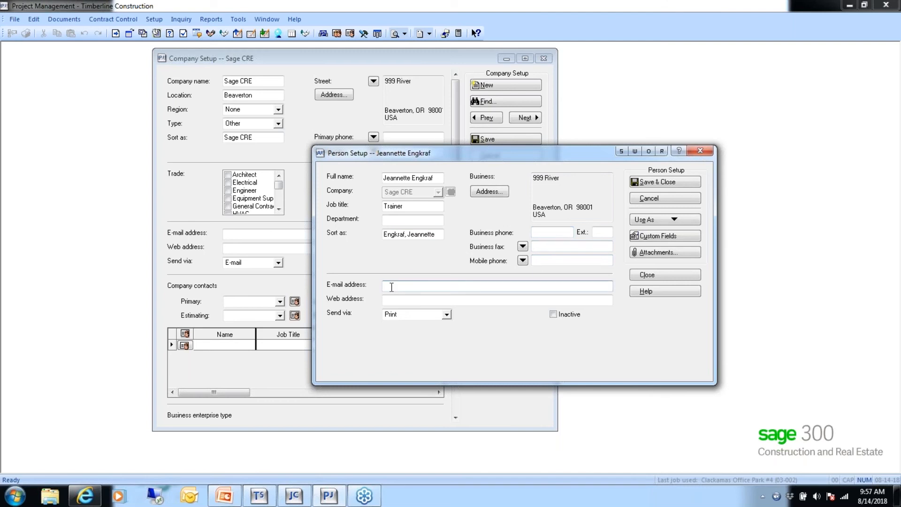
{"action": "type", "text": "jeannette@xxxx.com"}
{"action": "left_click", "coordinate": [447, 315]}
{"action": "left_click", "coordinate": [424, 337]}
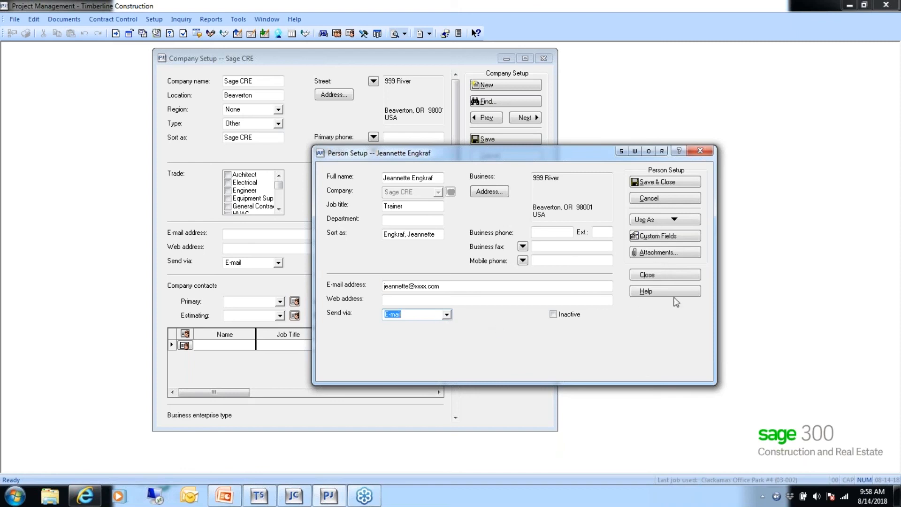
- Save & Close the trainer contact and review her as Primary contact in the company contacts grid
{"action": "left_click", "coordinate": [655, 183]}
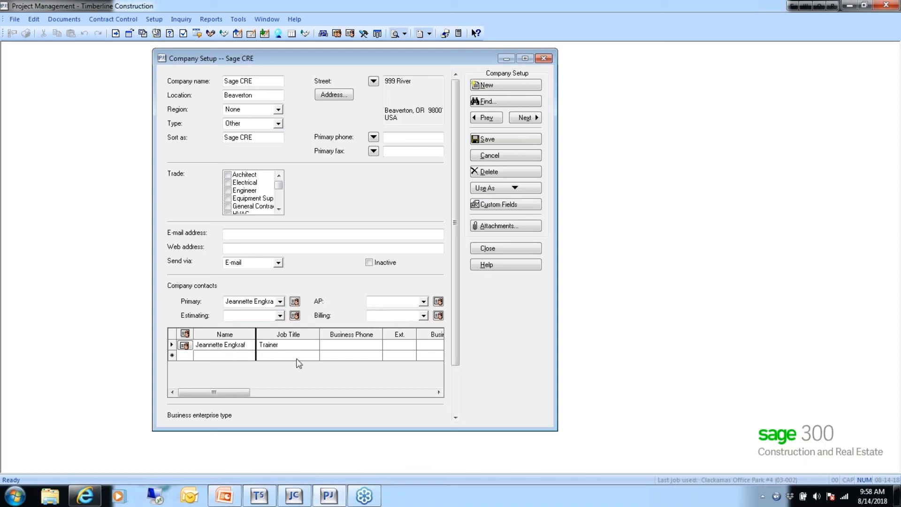
{"action": "left_click_drag", "start_coordinate": [214, 391], "coordinate": [190, 396]}
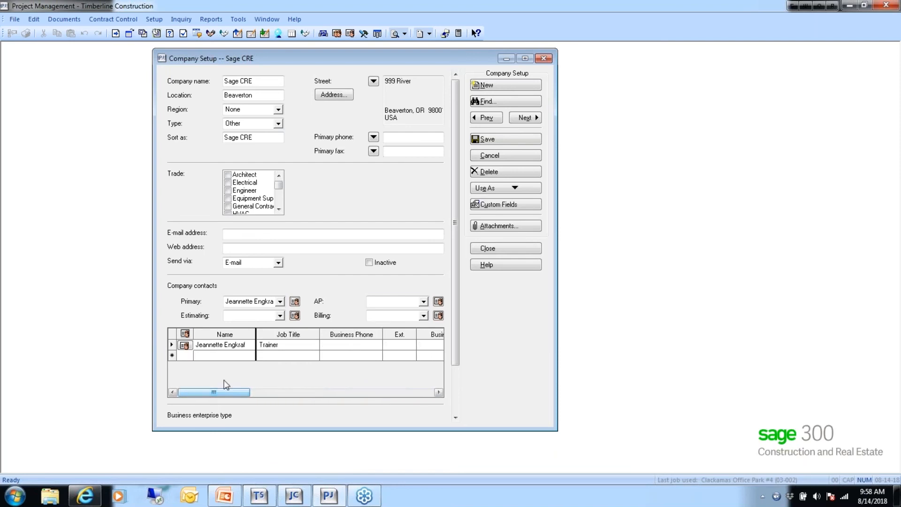
{"action": "left_click_drag", "start_coordinate": [455, 280], "coordinate": [452, 336]}
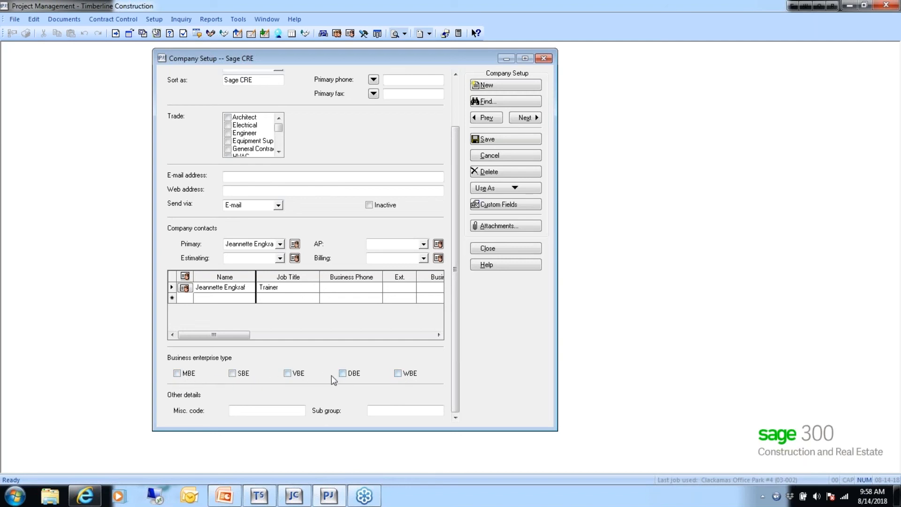
{"action": "right_click", "coordinate": [233, 375]}
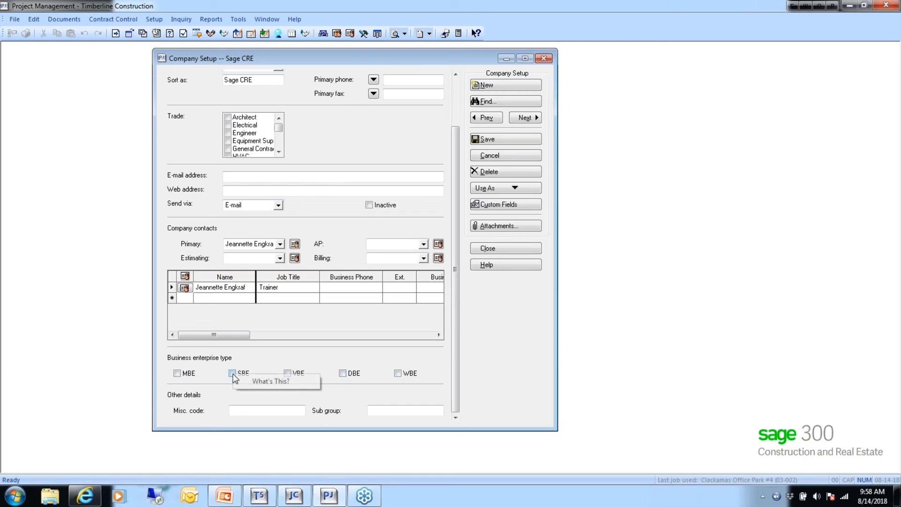
{"action": "left_click", "coordinate": [270, 380]}
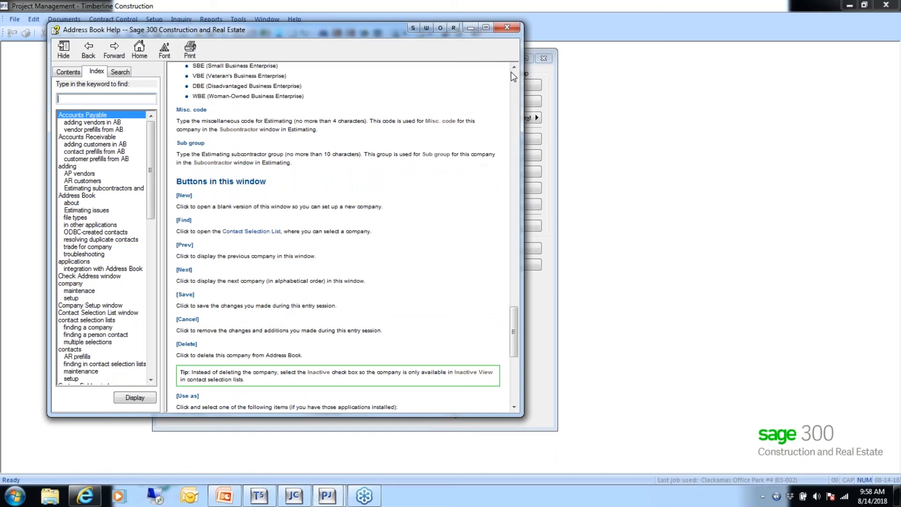
{"action": "scroll", "coordinate": [510, 72], "scroll_direction": "up", "scroll_amount": 5}
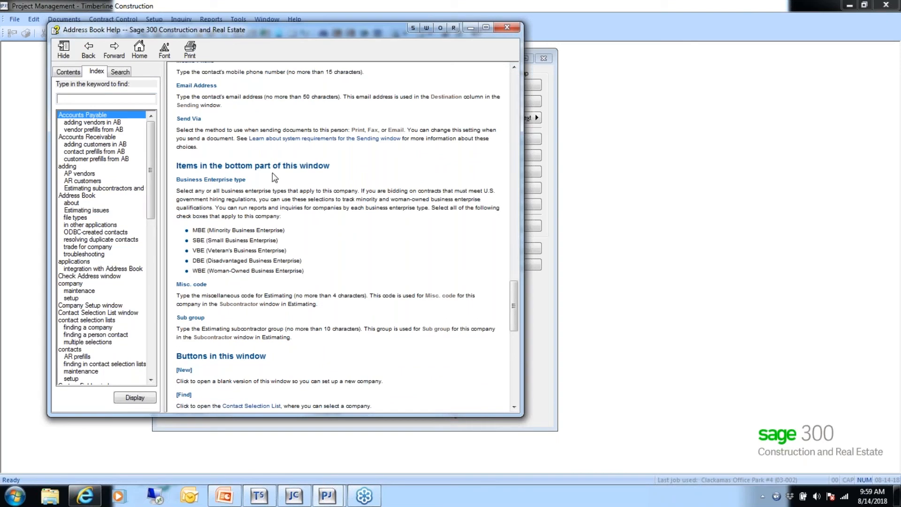
{"action": "left_click", "coordinate": [506, 27]}
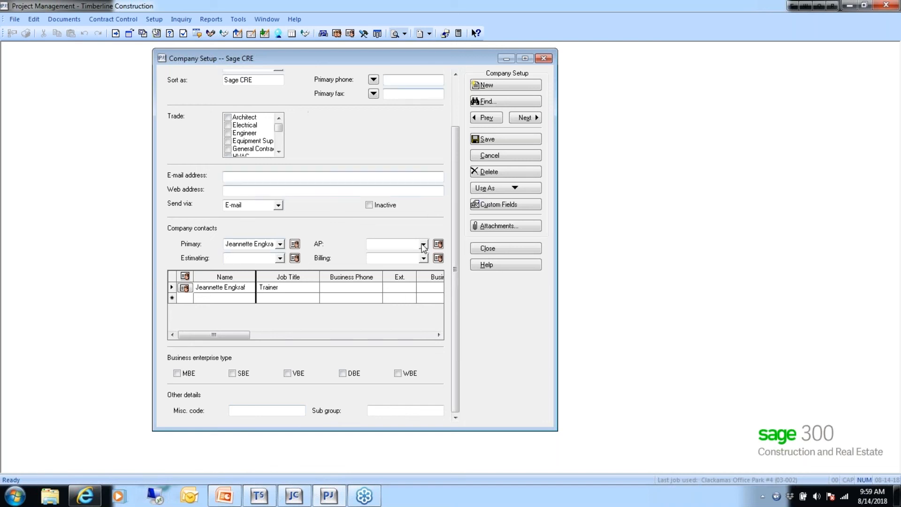
- Close the Sage CRE record, saving changes, and bring up File > Send Settings
{"action": "left_click", "coordinate": [495, 246]}
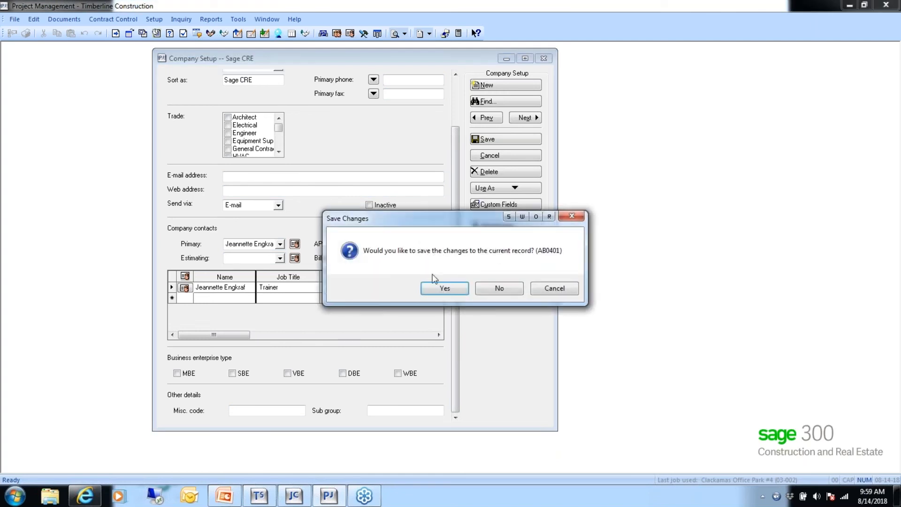
{"action": "left_click", "coordinate": [444, 288]}
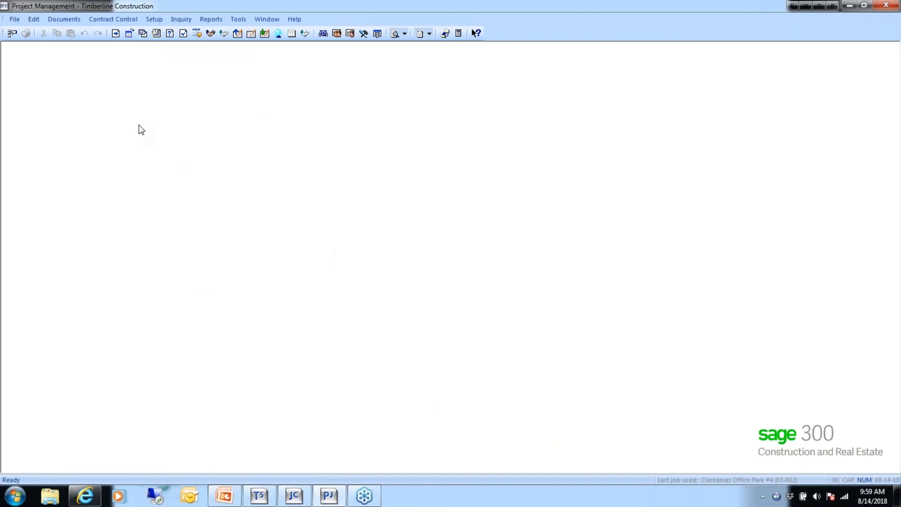
{"action": "left_click", "coordinate": [16, 22]}
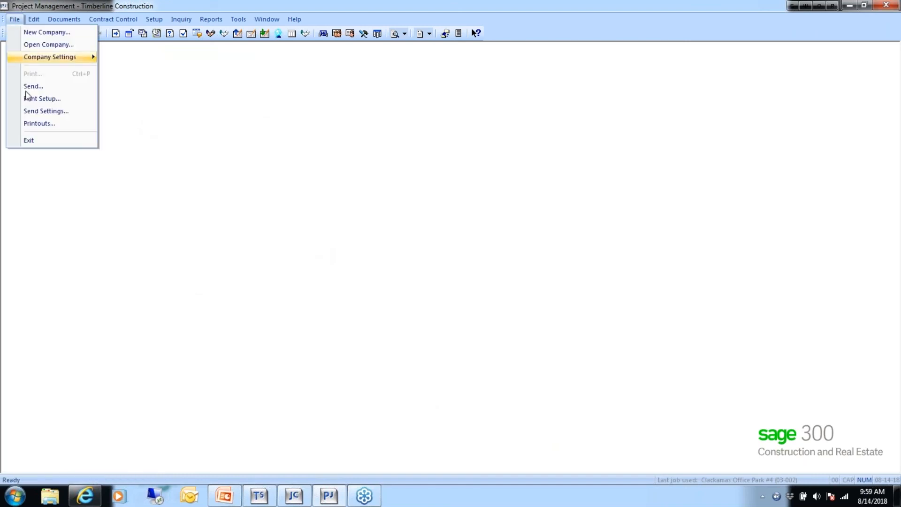
{"action": "left_click", "coordinate": [47, 111]}
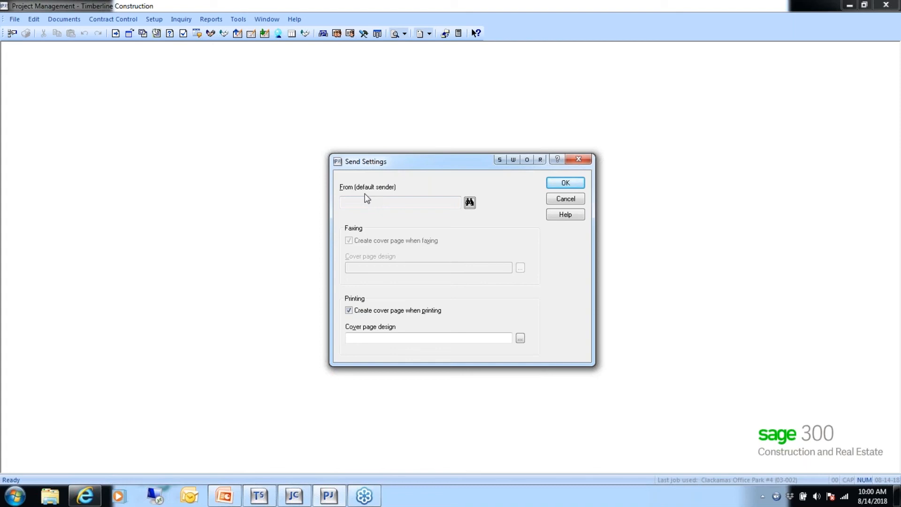
- Choose the trainer from the Contact Selection List as the From sender and save Send Settings
{"action": "left_click", "coordinate": [469, 203]}
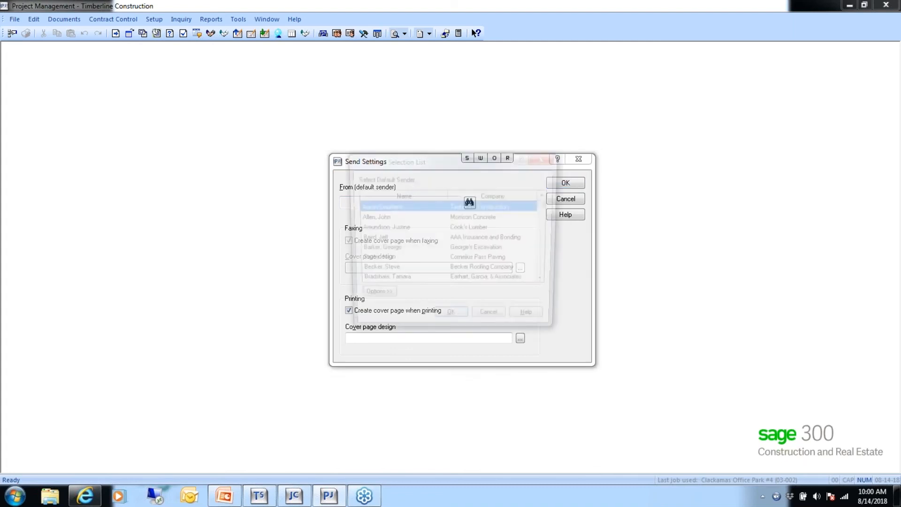
{"action": "left_click", "coordinate": [547, 283]}
{"action": "left_click", "coordinate": [547, 283]}
{"action": "left_click", "coordinate": [547, 283]}
{"action": "left_click", "coordinate": [547, 283]}
{"action": "left_click", "coordinate": [547, 283]}
{"action": "left_click", "coordinate": [547, 282]}
{"action": "left_click", "coordinate": [547, 283]}
{"action": "left_click", "coordinate": [377, 251]}
{"action": "left_click", "coordinate": [451, 321]}
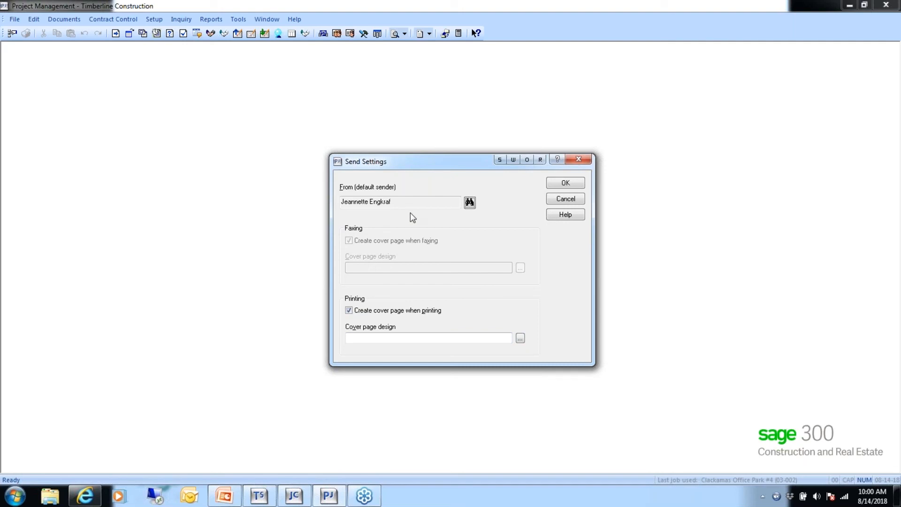
{"action": "left_click", "coordinate": [568, 182]}
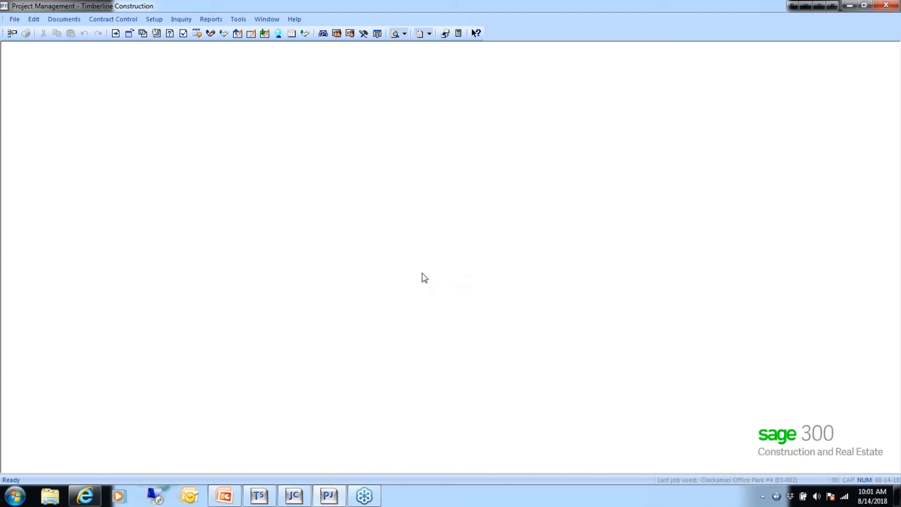
- Create job number 18-001 in Job Setup with the description 'Training Job'
{"action": "left_click", "coordinate": [151, 21]}
{"action": "left_click", "coordinate": [161, 34]}
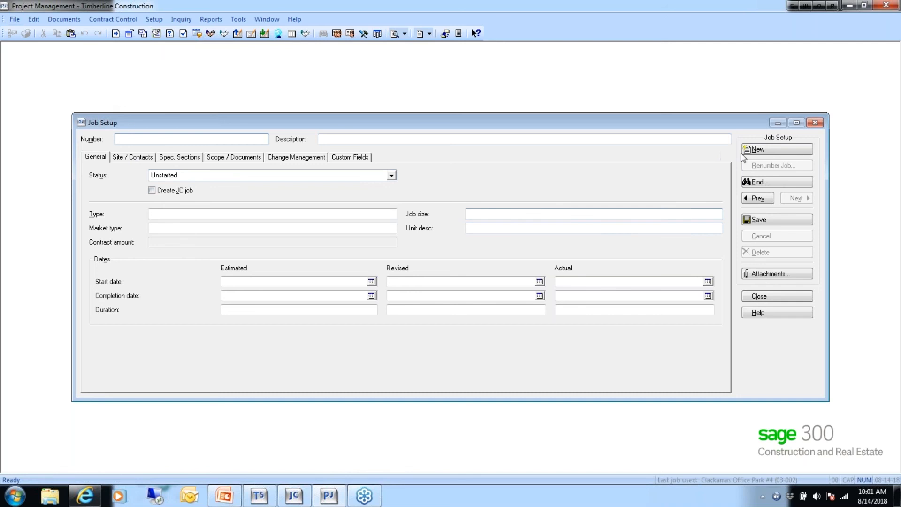
{"action": "type", "text": "18001"}
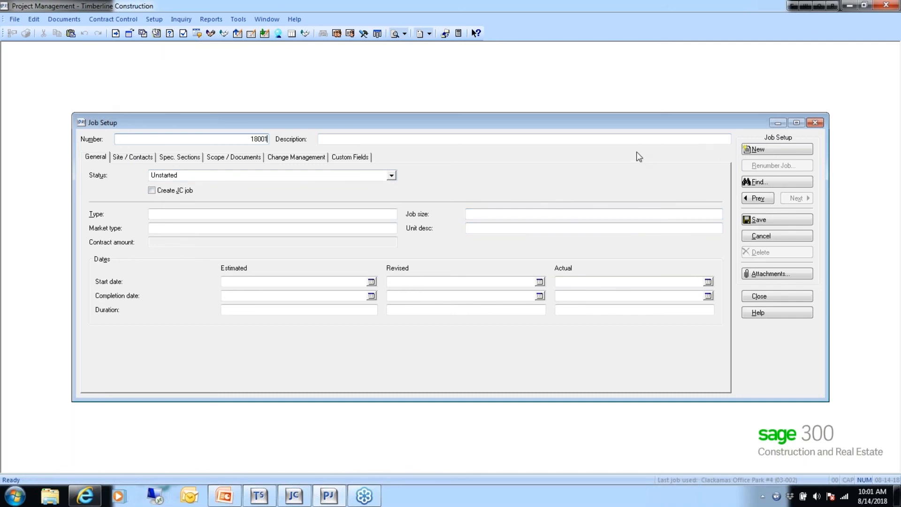
{"action": "key", "text": "Tab"}
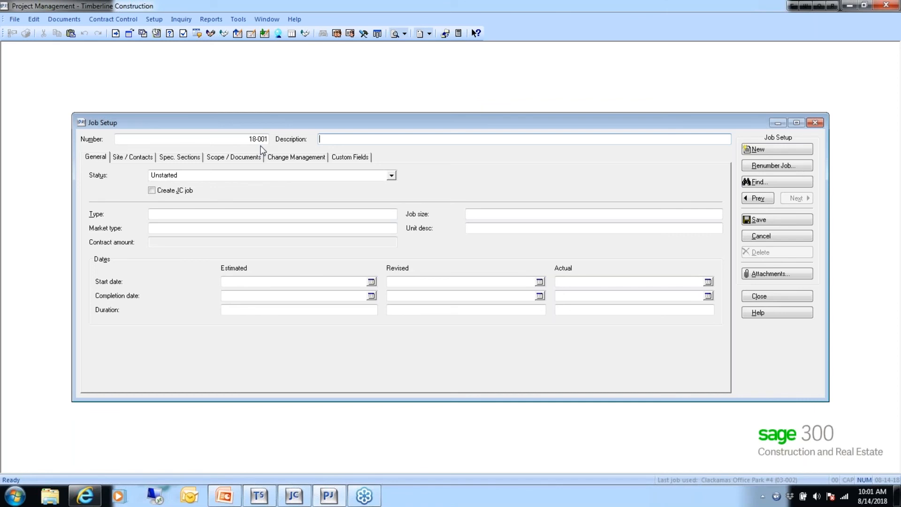
{"action": "type", "text": "Training Job"}
{"action": "key", "text": "Tab"}
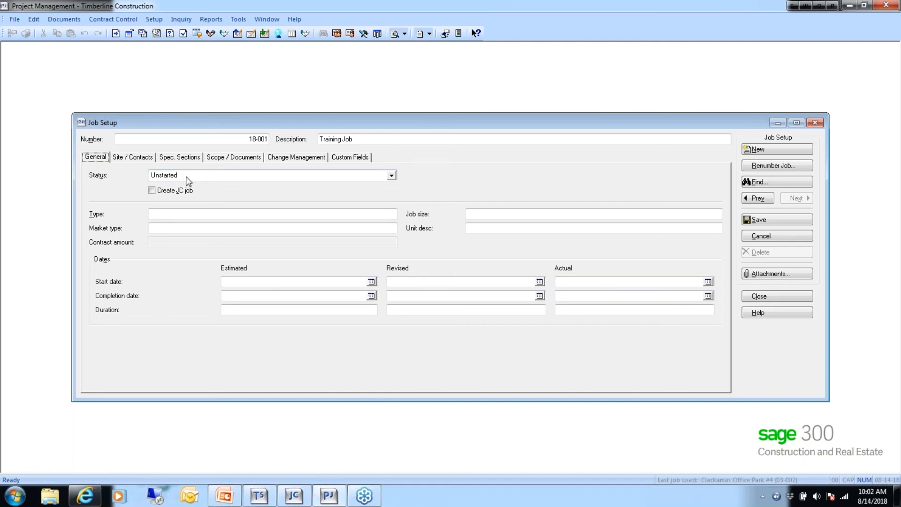
- Leave the job status Unstarted and enter job type Training
{"action": "left_click", "coordinate": [391, 177]}
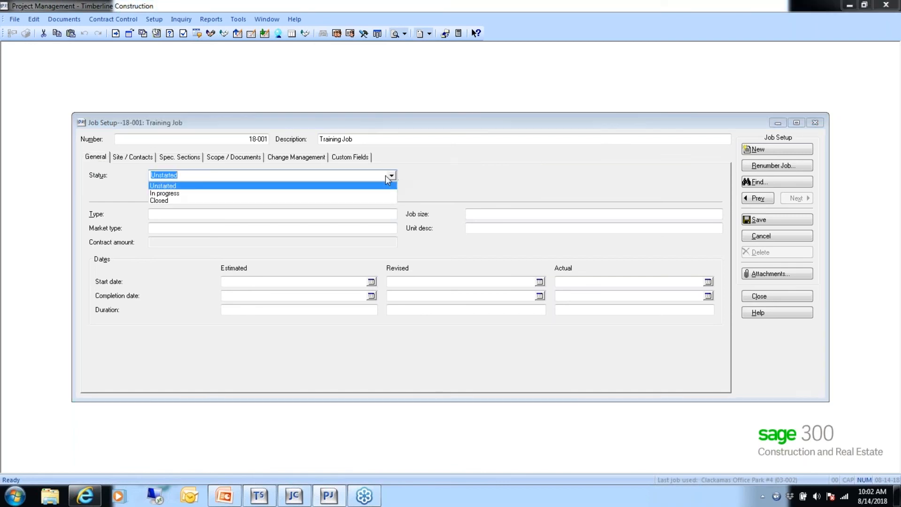
{"action": "left_click", "coordinate": [179, 187]}
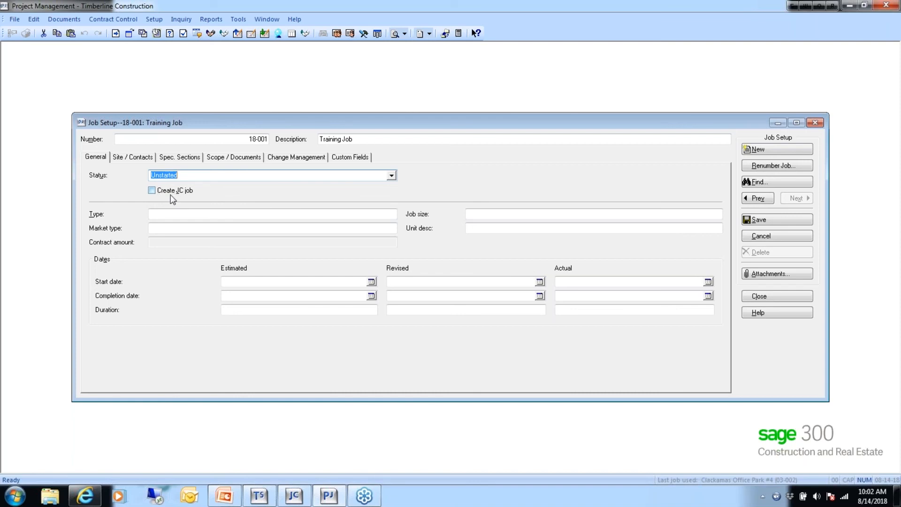
{"action": "left_click", "coordinate": [172, 213]}
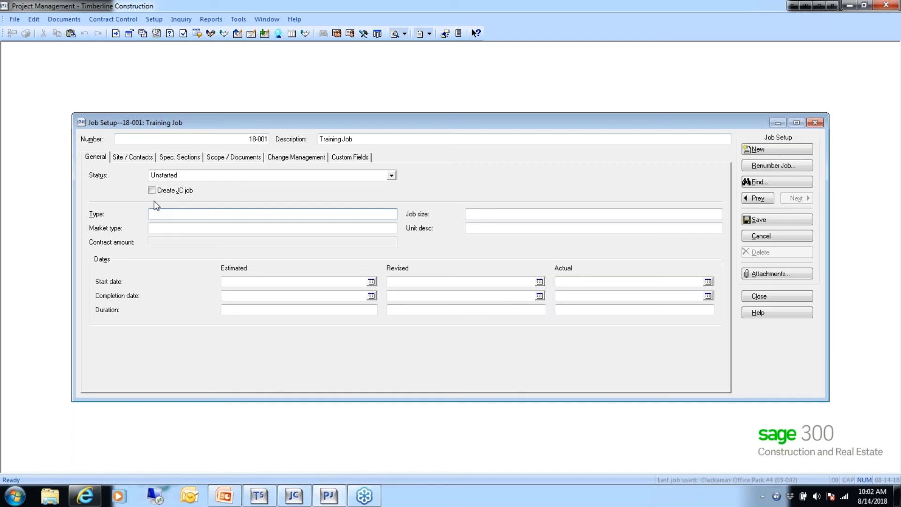
{"action": "type", "text": "S"}
{"action": "key", "text": "BackSpace"}
{"action": "type", "text": "M"}
{"action": "key", "text": "BackSpace"}
{"action": "type", "text": "Training"}
- Enter job size 1000000 with unit description 'each'
{"action": "left_click", "coordinate": [477, 214]}
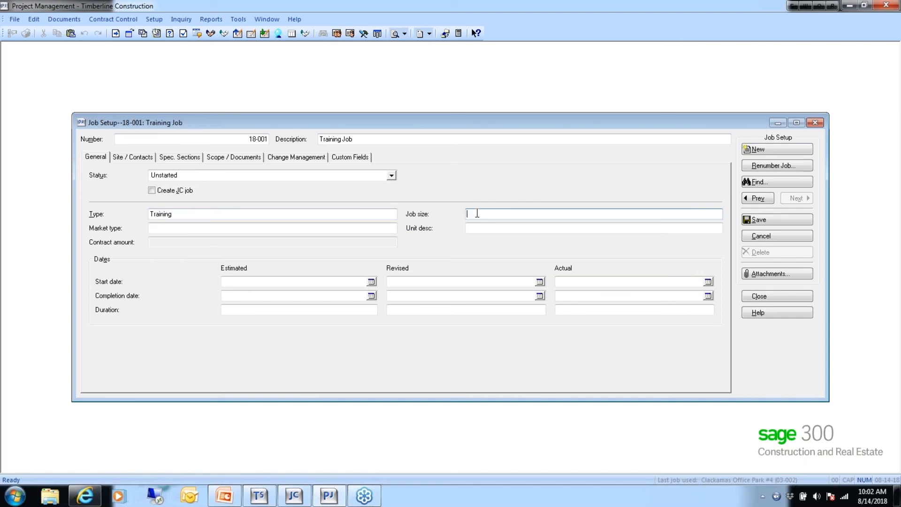
{"action": "type", "text": "1000000"}
{"action": "left_click", "coordinate": [475, 228]}
{"action": "type", "text": "each"}
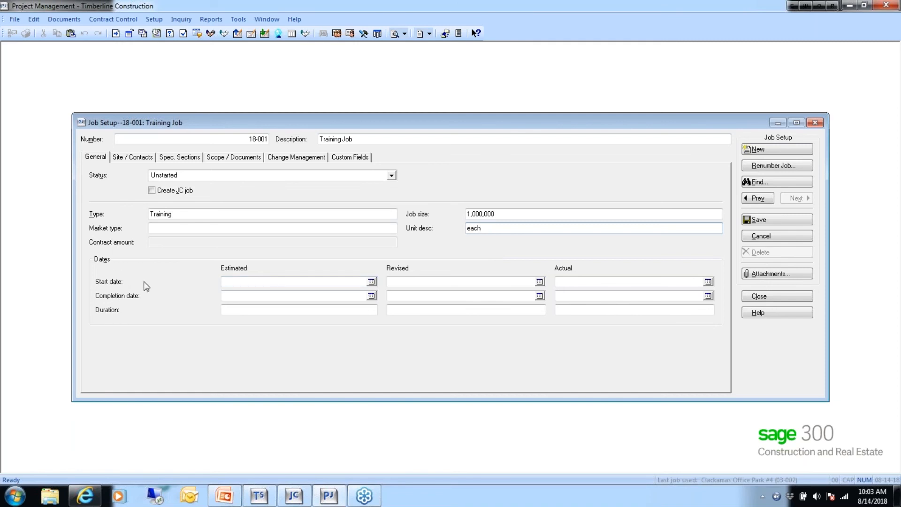
- Pick Aug 14, 2018 as estimated start and Sep 18, 2018 as completion, giving 35 days
{"action": "left_click", "coordinate": [371, 282]}
{"action": "left_click", "coordinate": [268, 336]}
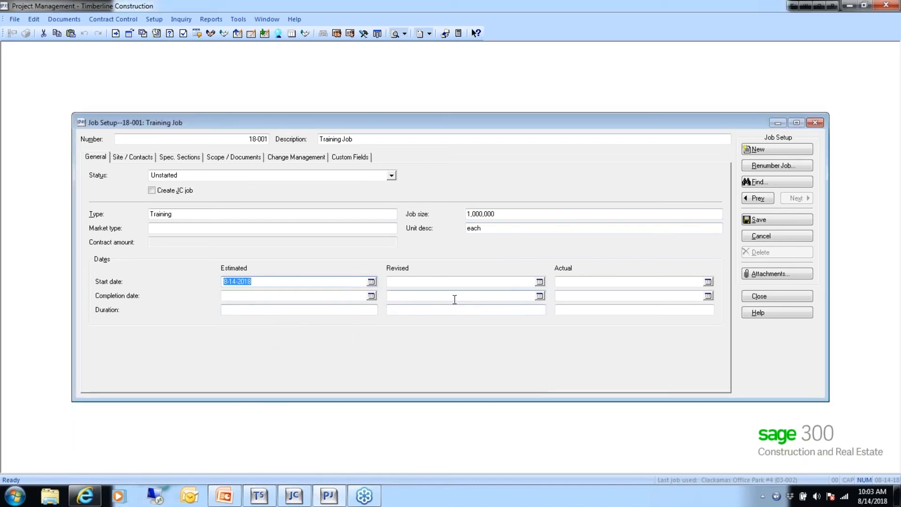
{"action": "left_click", "coordinate": [371, 296]}
{"action": "left_click", "coordinate": [341, 312]}
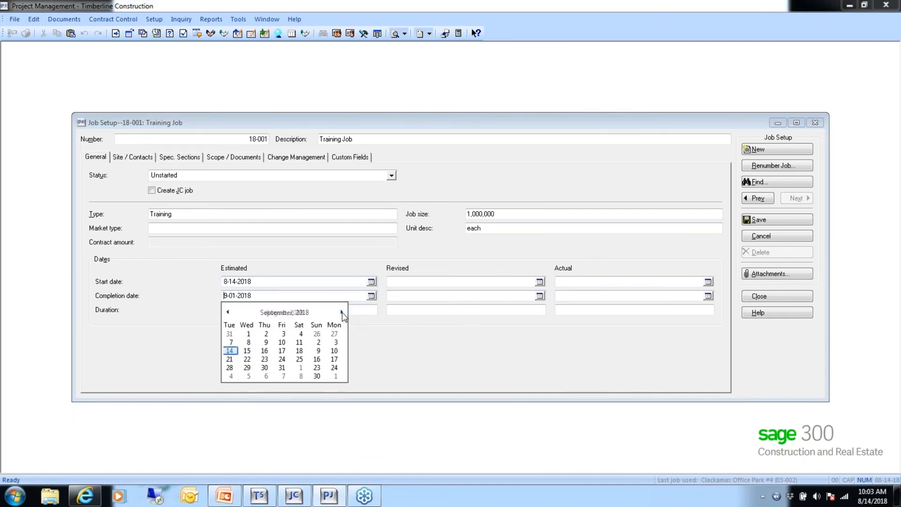
{"action": "left_click", "coordinate": [267, 359]}
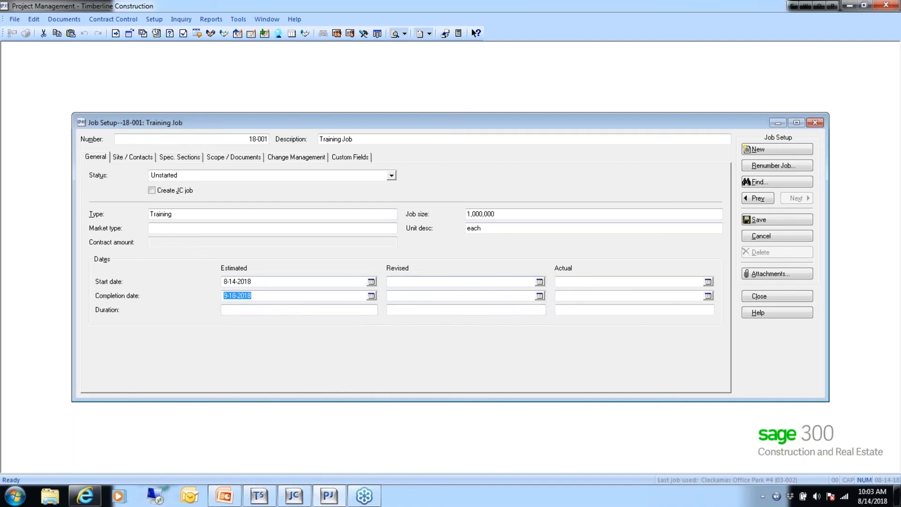
{"action": "left_click", "coordinate": [407, 280]}
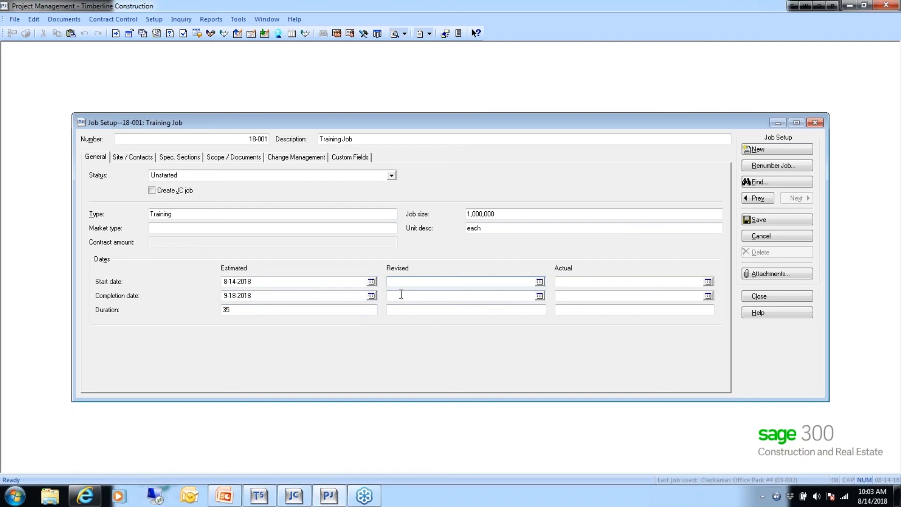
{"action": "left_click", "coordinate": [570, 281]}
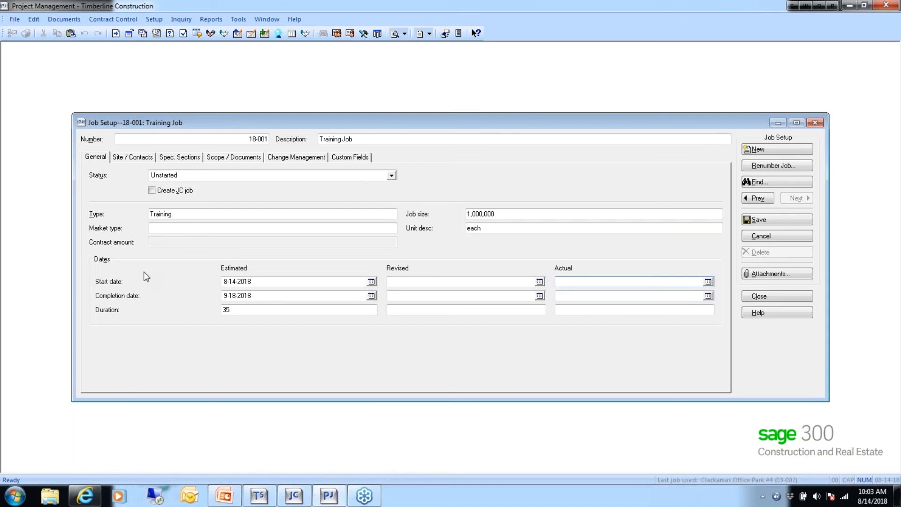
- Enter the job site street address on Front on the Site / Contacts page
{"action": "left_click", "coordinate": [130, 159]}
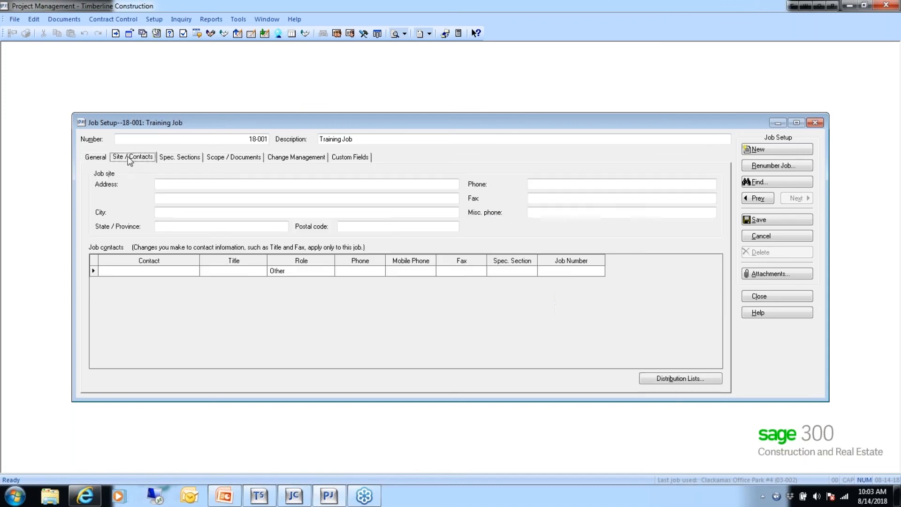
{"action": "left_click", "coordinate": [165, 184]}
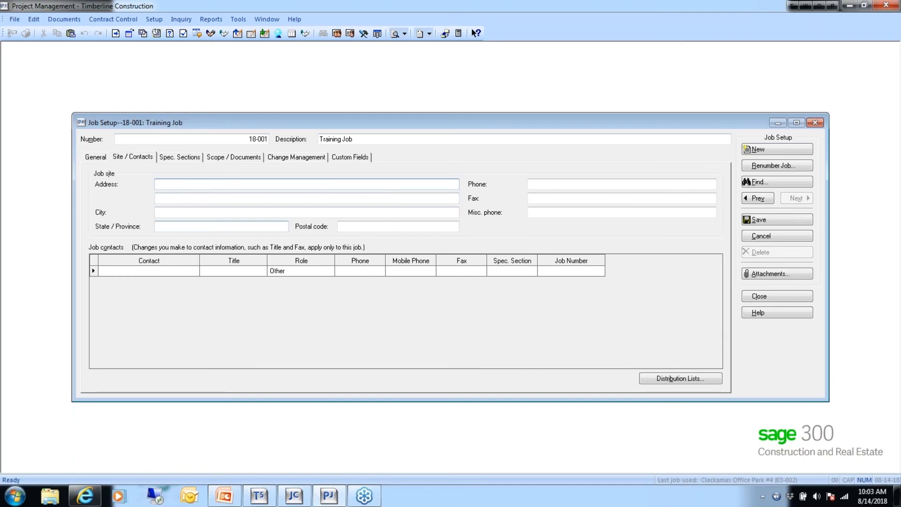
- Fill in city Portland, state OR and postal code 98002 for the job site
{"action": "left_click", "coordinate": [174, 213]}
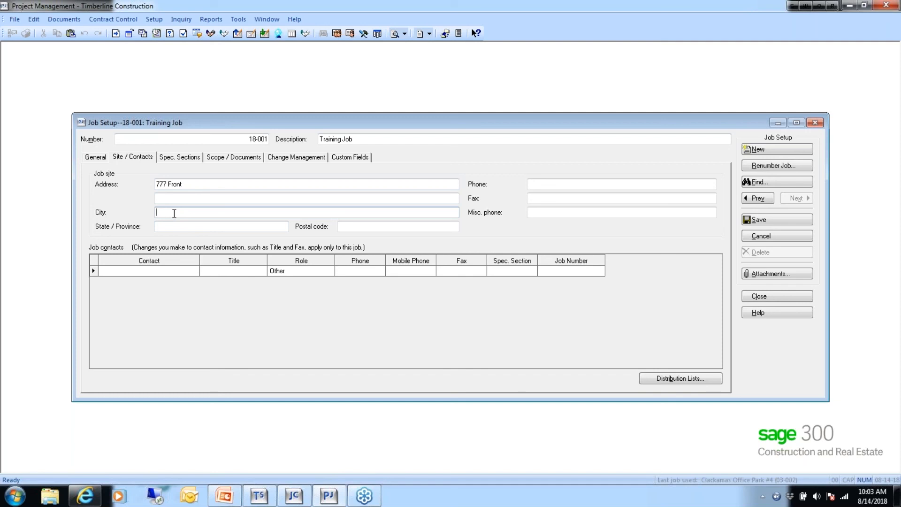
{"action": "type", "text": "portla"}
{"action": "key", "text": "BackSpace"}
{"action": "key", "text": "BackSpace"}
{"action": "key", "text": "BackSpace"}
{"action": "key", "text": "BackSpace"}
{"action": "key", "text": "BackSpace"}
{"action": "key", "text": "BackSpace"}
{"action": "type", "text": "Portland"}
{"action": "left_click", "coordinate": [163, 229]}
{"action": "type", "text": "OR"}
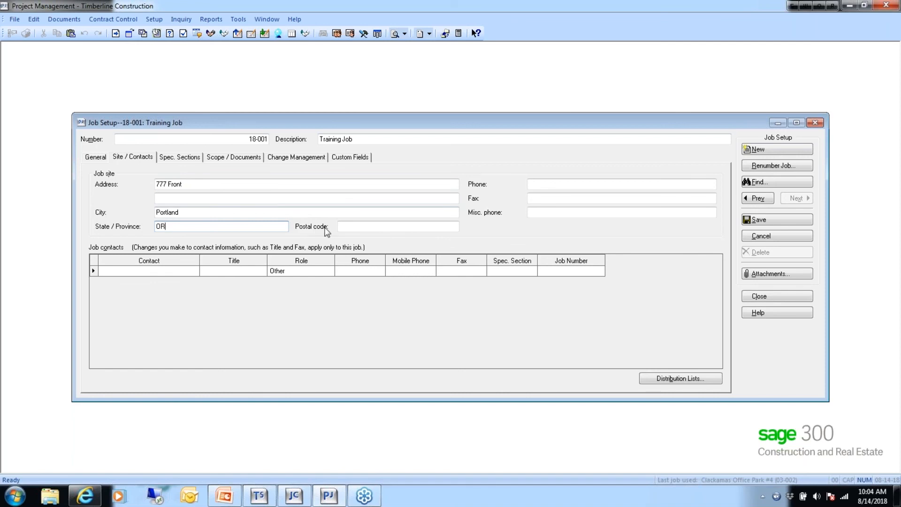
{"action": "left_click", "coordinate": [349, 226]}
{"action": "type", "text": "98002"}
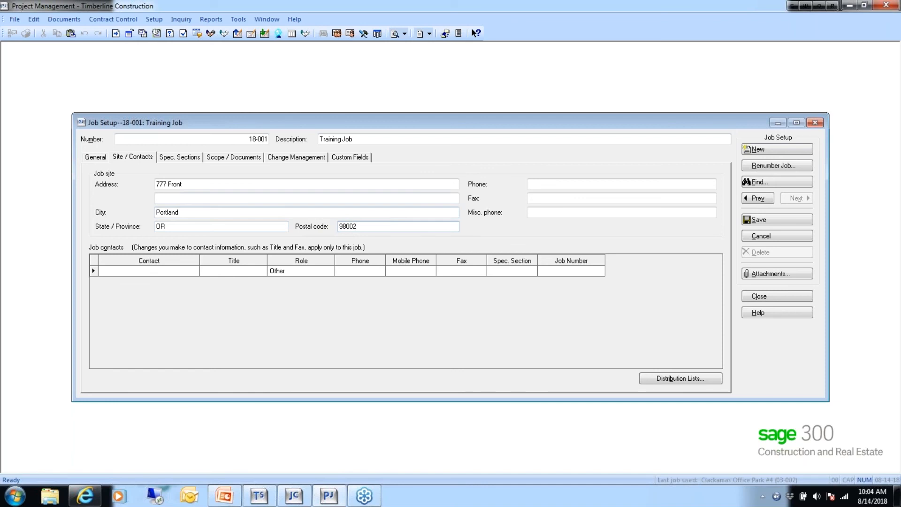
- Enter the site phone number, correcting its middle digits to 555, and skip the fax field
{"action": "left_click", "coordinate": [539, 184]}
{"action": "type", "text": "50"}
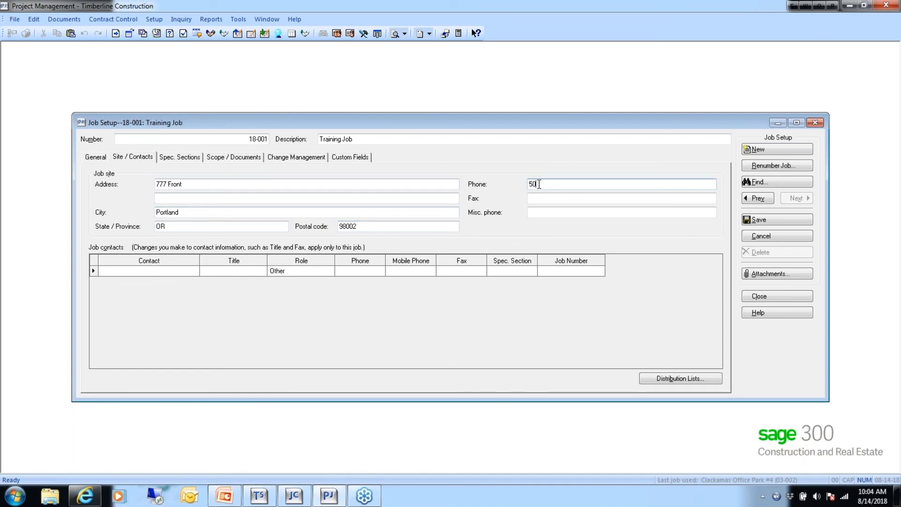
{"action": "type", "text": "3666888"}
{"action": "type", "text": "8"}
{"action": "left_click", "coordinate": [551, 185]}
{"action": "key", "text": "BackSpace"}
{"action": "key", "text": "BackSpace"}
{"action": "key", "text": "BackSpace"}
{"action": "type", "text": "555"}
{"action": "left_click", "coordinate": [543, 200]}
{"action": "left_click", "coordinate": [547, 212]}
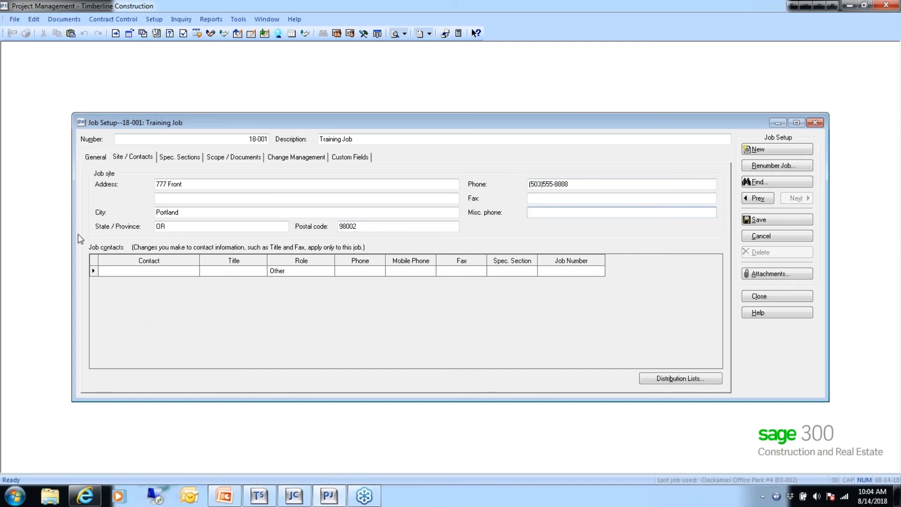
{"action": "left_click", "coordinate": [110, 272]}
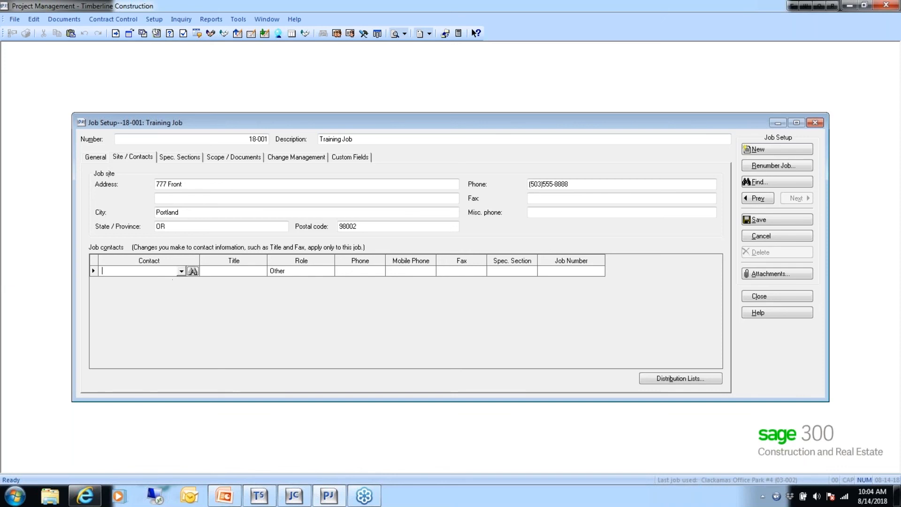
- Pick the Sage CRE trainer from the contact lookup as the first job contact and save job 18-001
{"action": "left_click", "coordinate": [192, 271]}
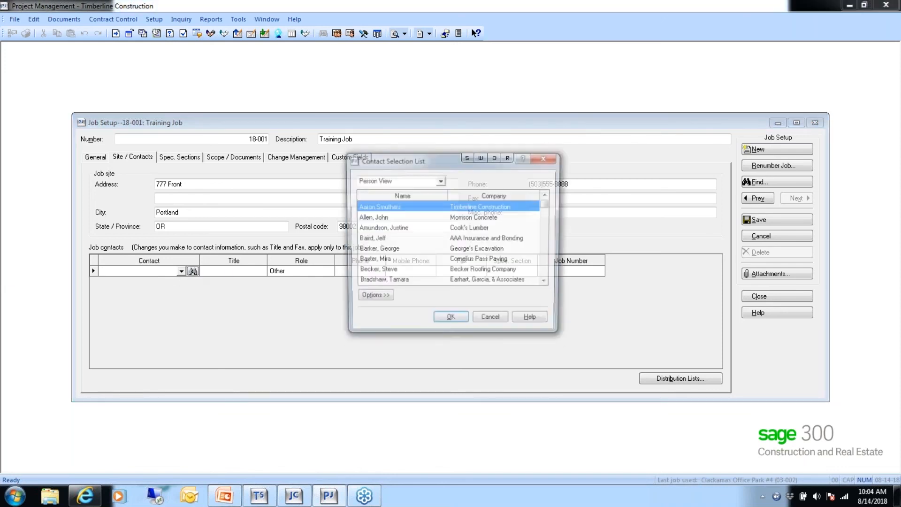
{"action": "left_click", "coordinate": [549, 267]}
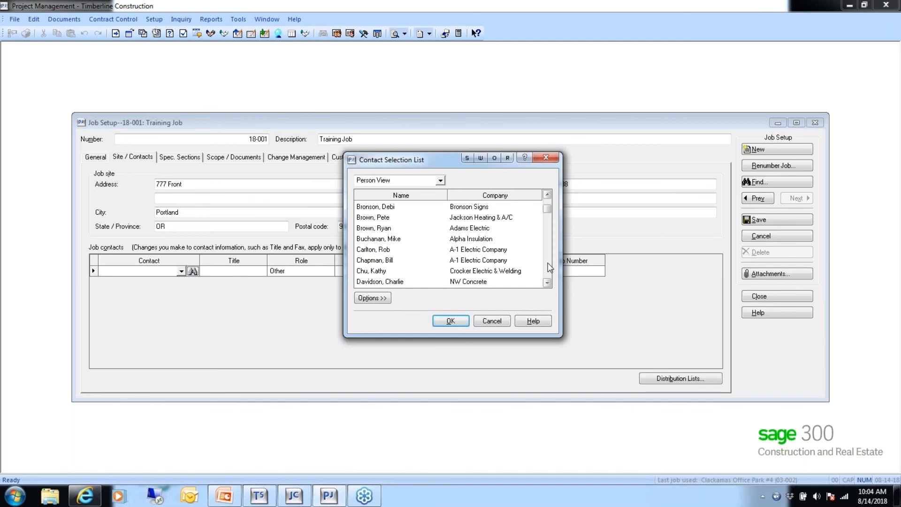
{"action": "left_click", "coordinate": [550, 267]}
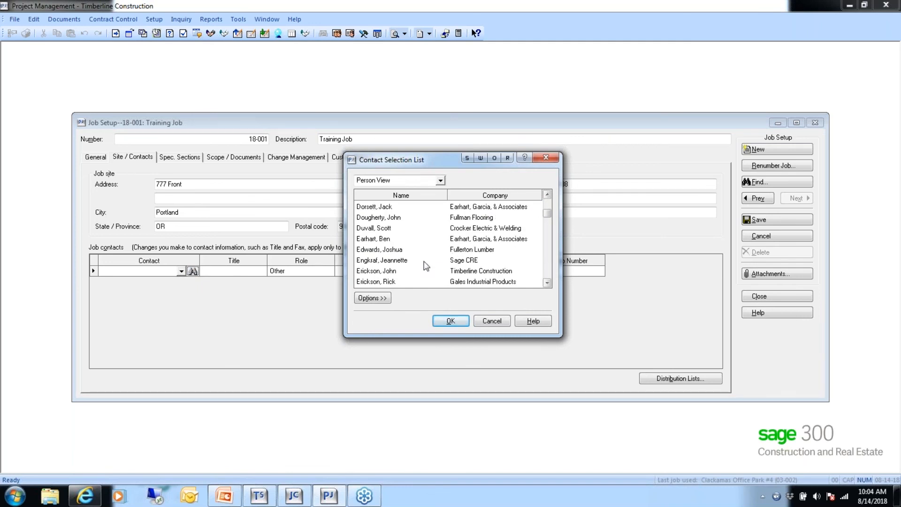
{"action": "left_click", "coordinate": [394, 261]}
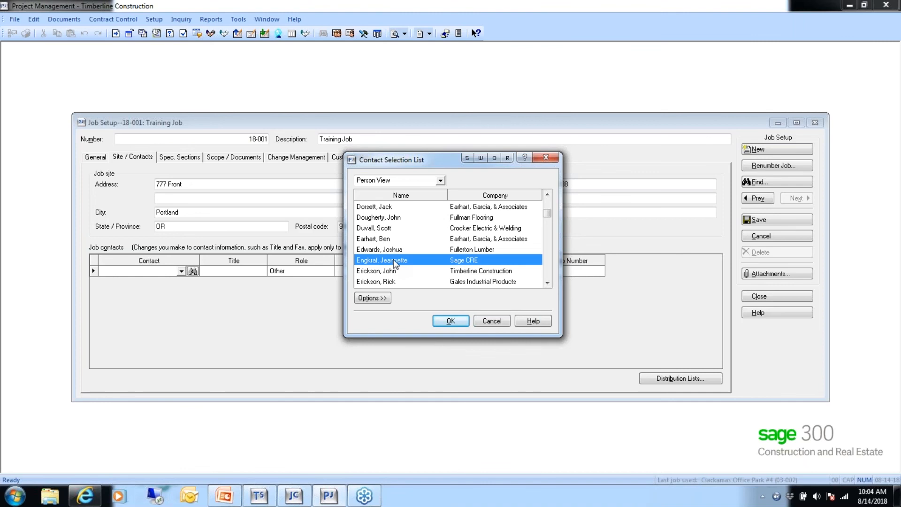
{"action": "double_click", "coordinate": [393, 259]}
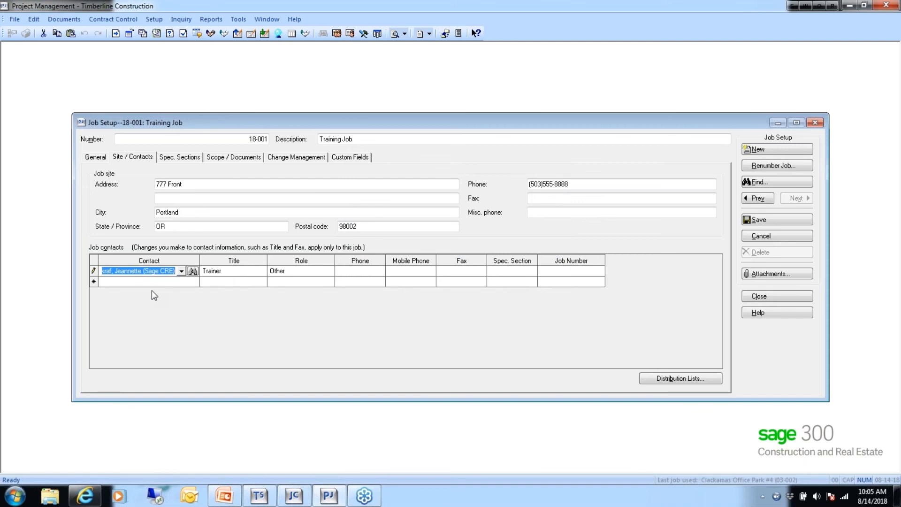
{"action": "left_click", "coordinate": [183, 283]}
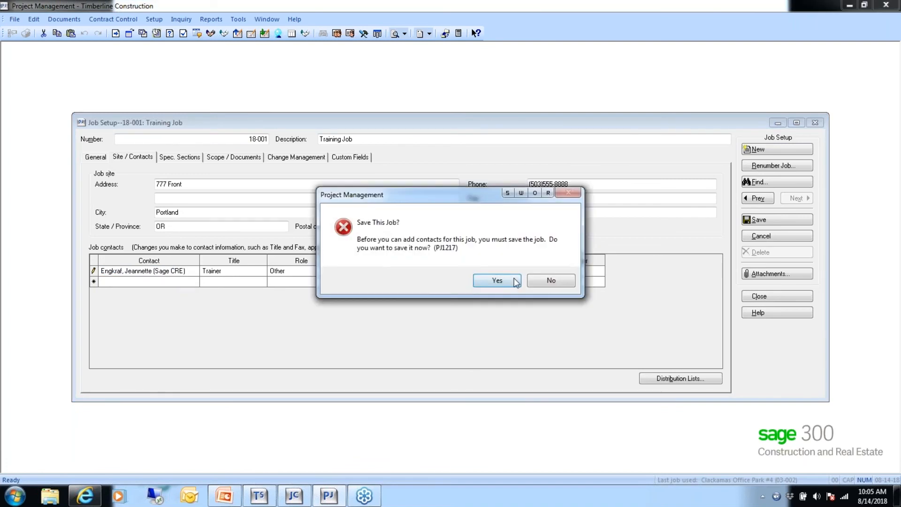
{"action": "left_click", "coordinate": [497, 281]}
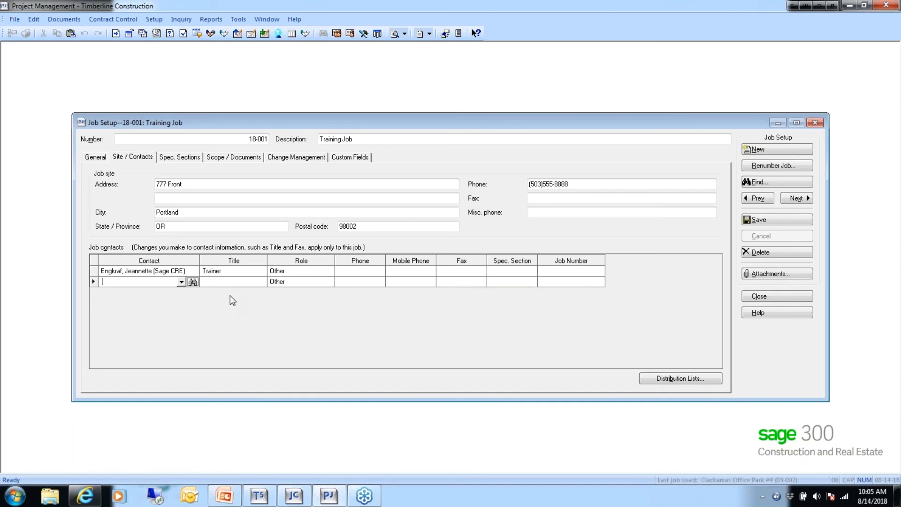
- Look up and add Becker Roofing Company as the second job contact
{"action": "left_click", "coordinate": [193, 281]}
{"action": "double_click", "coordinate": [366, 268]}
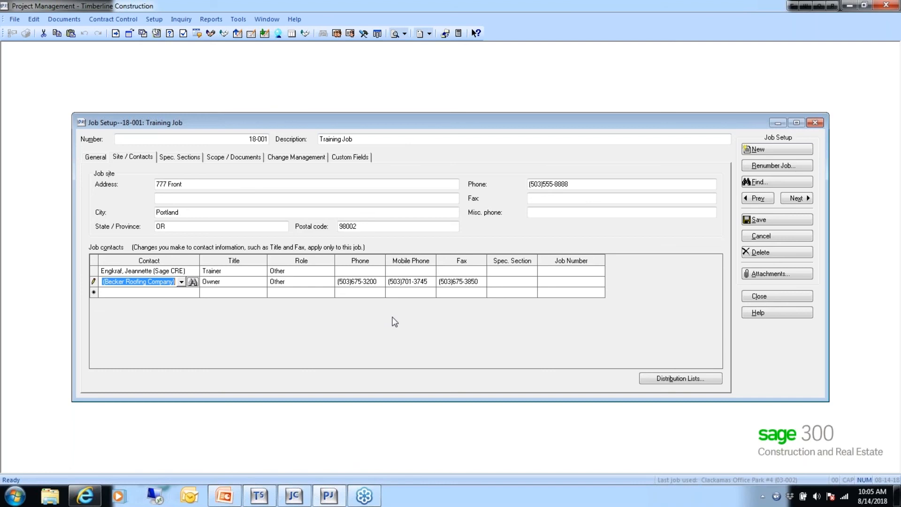
- Name a new distribution list 'RFI 18-001', save it, and bring up the contacts for its members
{"action": "left_click", "coordinate": [664, 378]}
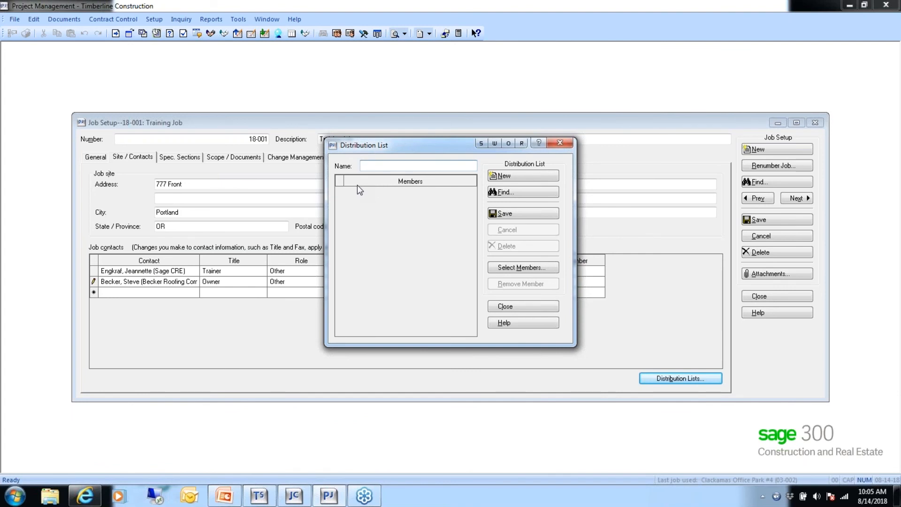
{"action": "type", "text": "RE"}
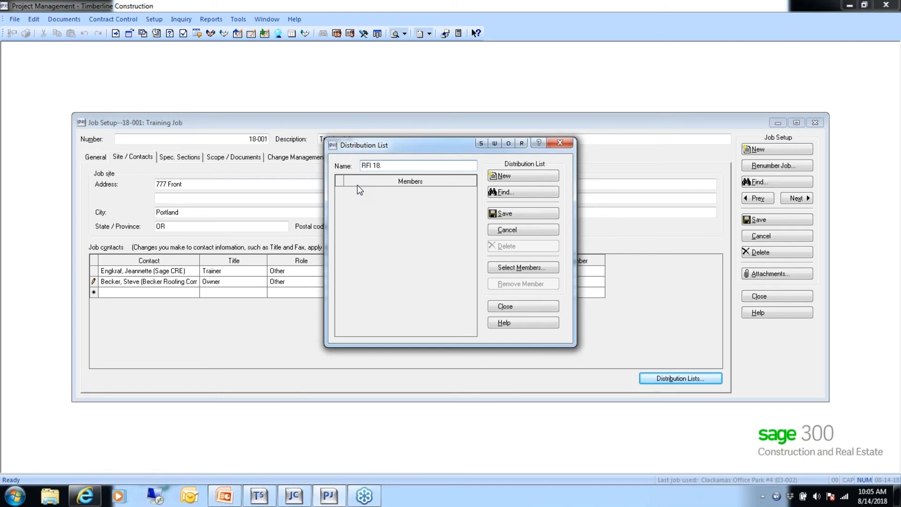
{"action": "type", "text": "I 18-001"}
{"action": "left_click", "coordinate": [518, 213]}
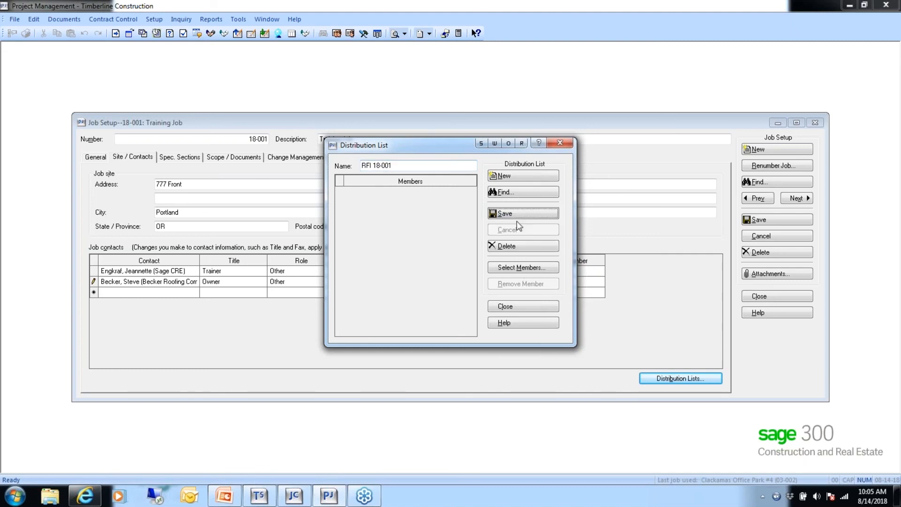
{"action": "left_click", "coordinate": [514, 269]}
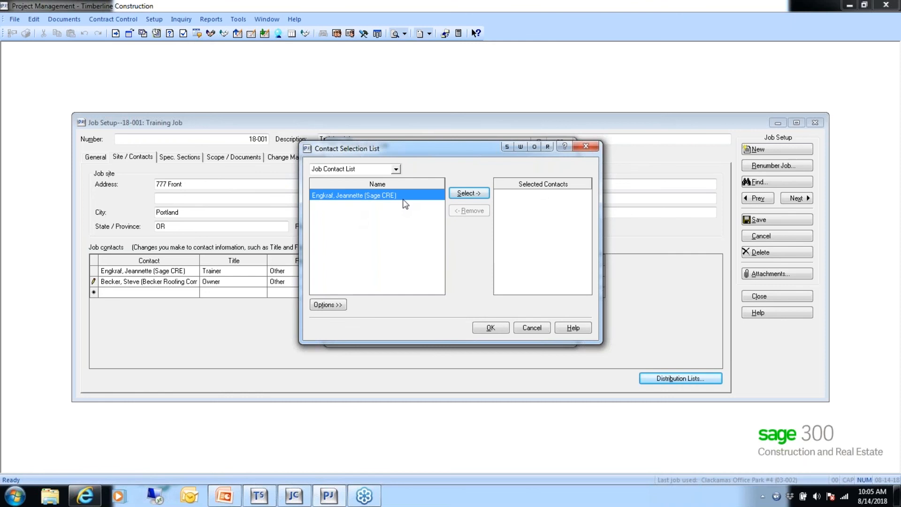
- Switch the Contact Selection List to Person View and page down the list
{"action": "left_click", "coordinate": [396, 169]}
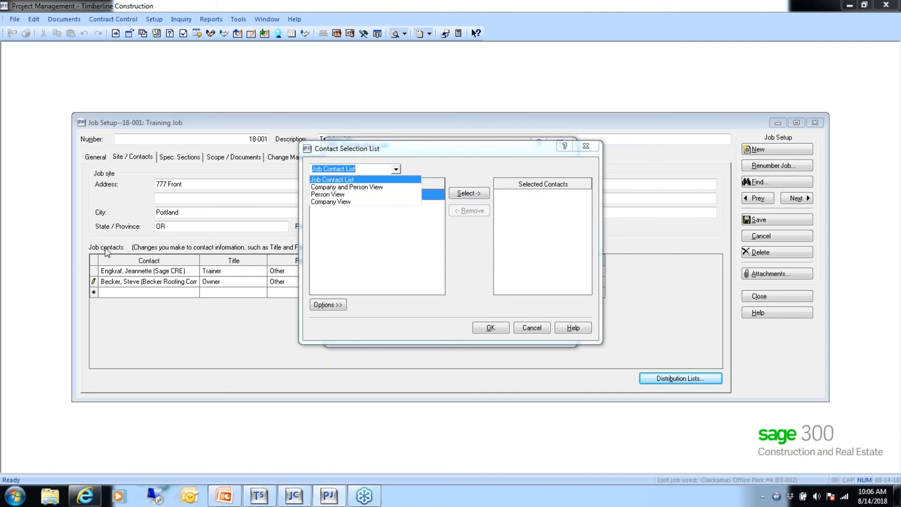
{"action": "left_click", "coordinate": [337, 196]}
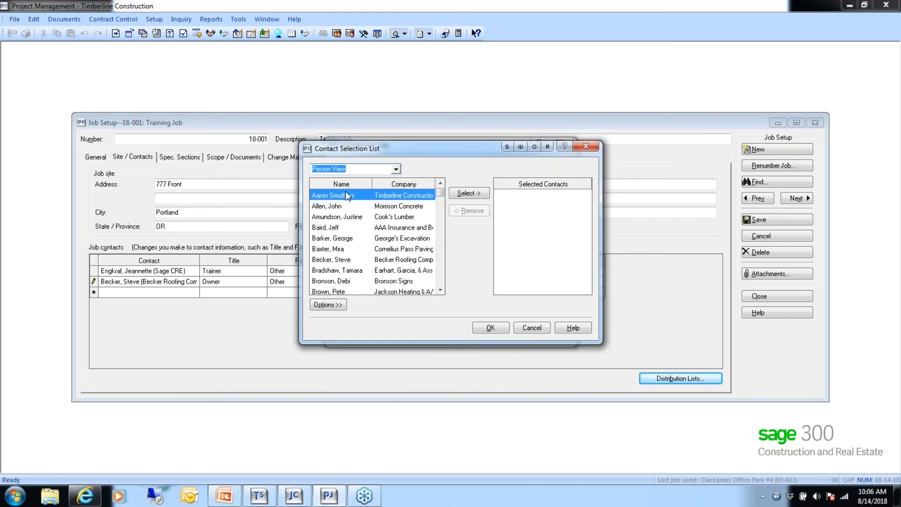
{"action": "left_click", "coordinate": [440, 277]}
{"action": "left_click", "coordinate": [441, 271]}
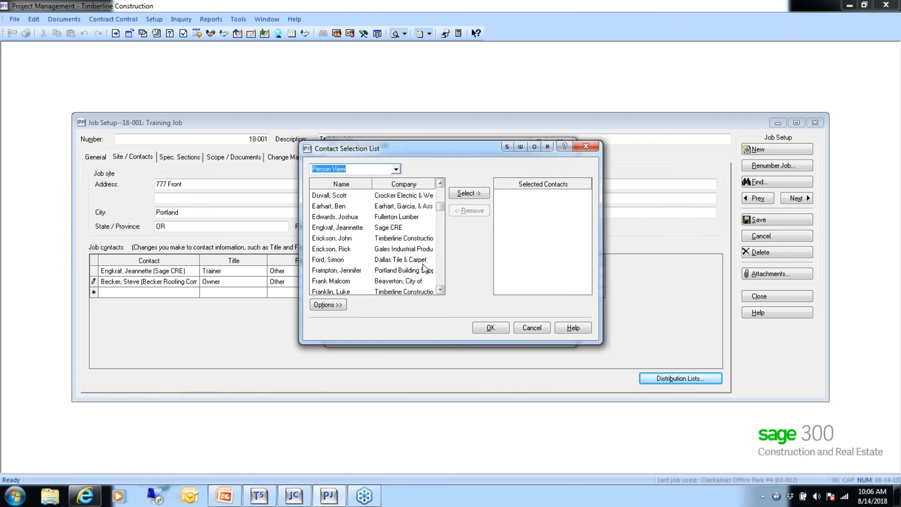
- Select Sage CRE, Fullerton Lumber, Timberline Construction, Gales Industrial Products, Dallas Tile & Carpet and Portland Building Supply as members
{"action": "double_click", "coordinate": [348, 227]}
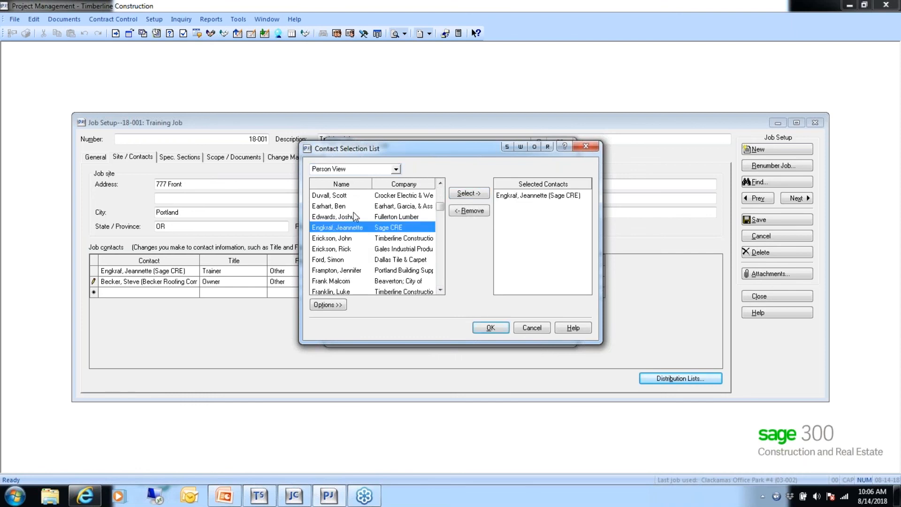
{"action": "double_click", "coordinate": [337, 216]}
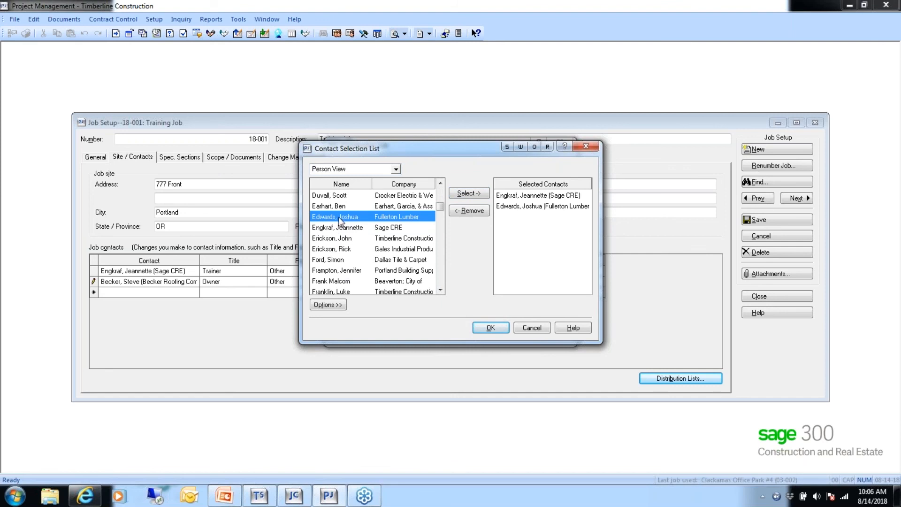
{"action": "double_click", "coordinate": [332, 238]}
{"action": "double_click", "coordinate": [332, 249]}
{"action": "double_click", "coordinate": [332, 261]}
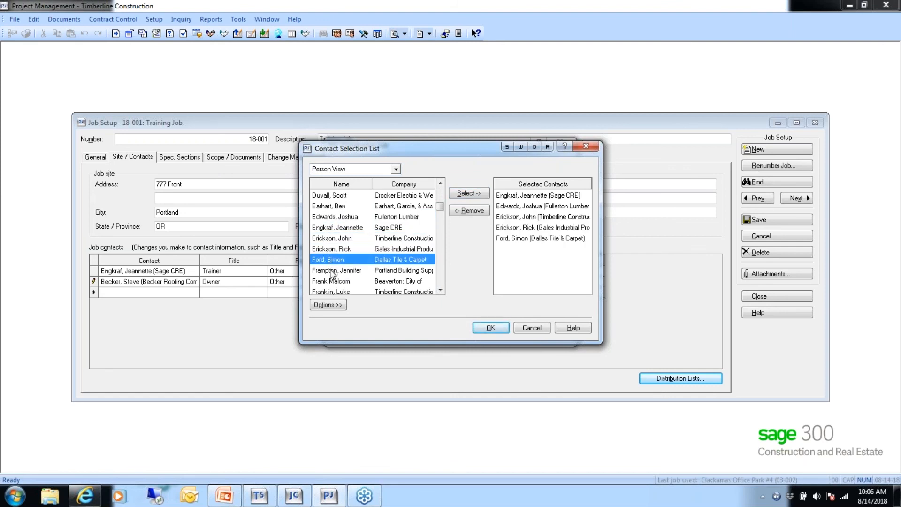
{"action": "double_click", "coordinate": [332, 271]}
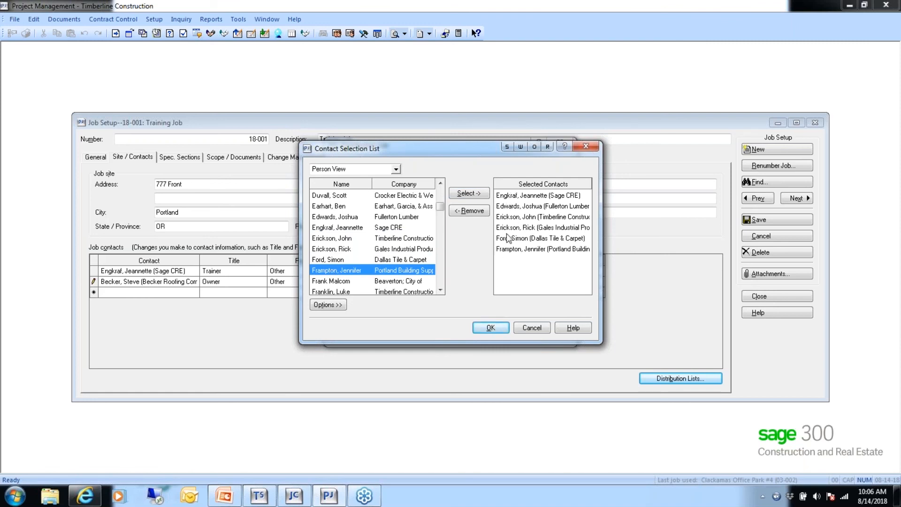
{"action": "left_click", "coordinate": [490, 327]}
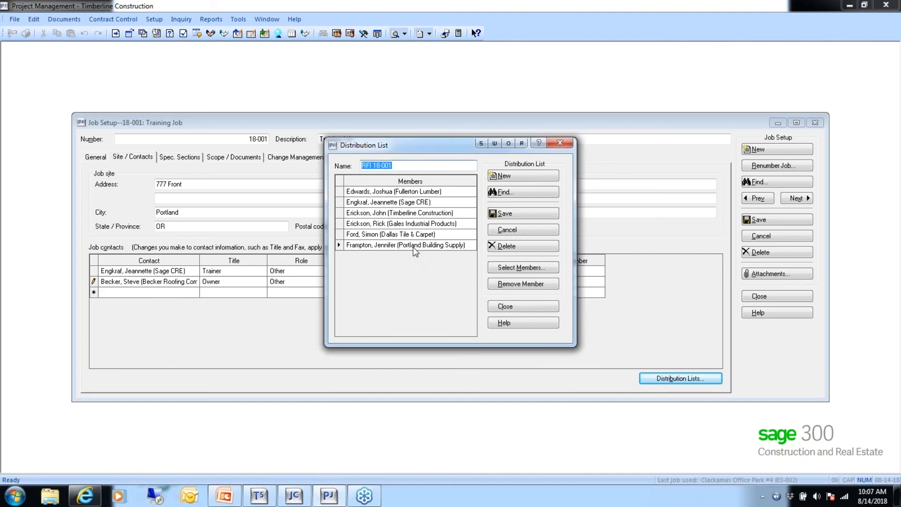
- Save the six-member RFI 18-001 list and close the Distribution List window
{"action": "left_click", "coordinate": [505, 217]}
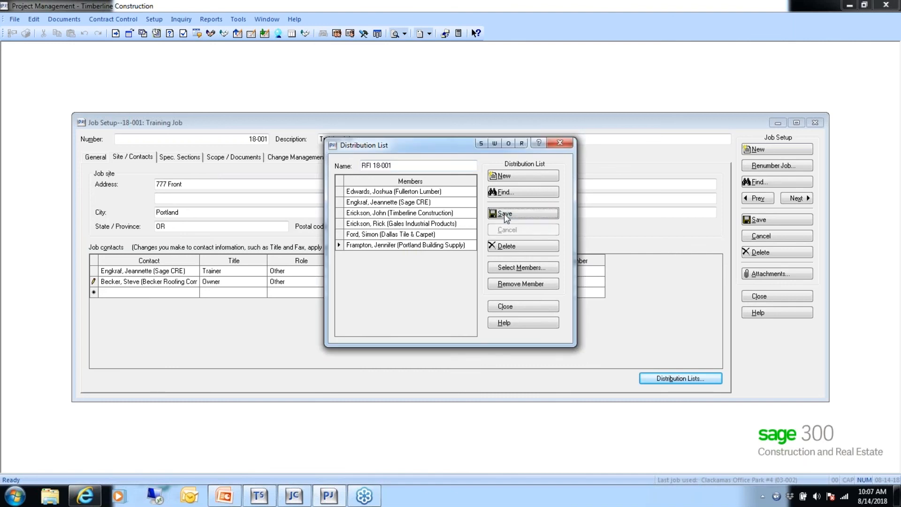
{"action": "left_click", "coordinate": [511, 306]}
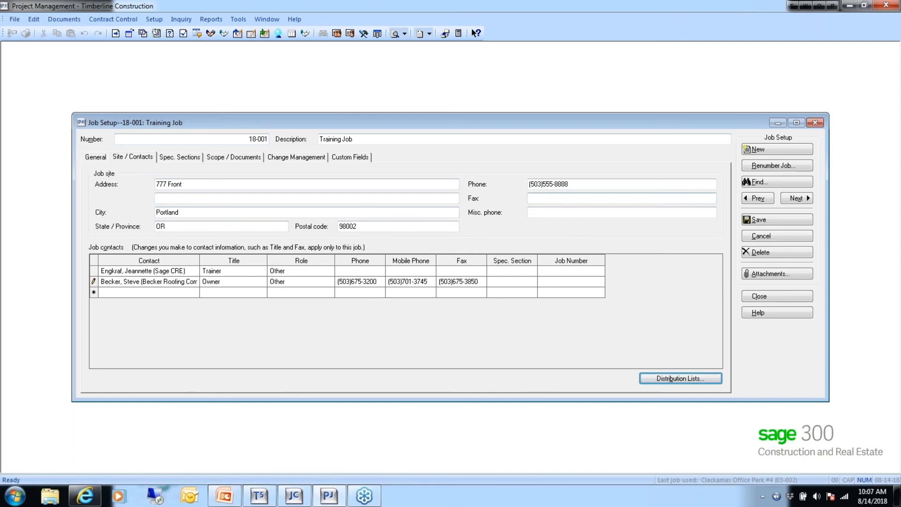
- Save and close job 18-001, then reopen Job Setup from the Setup menu
{"action": "left_click", "coordinate": [763, 223]}
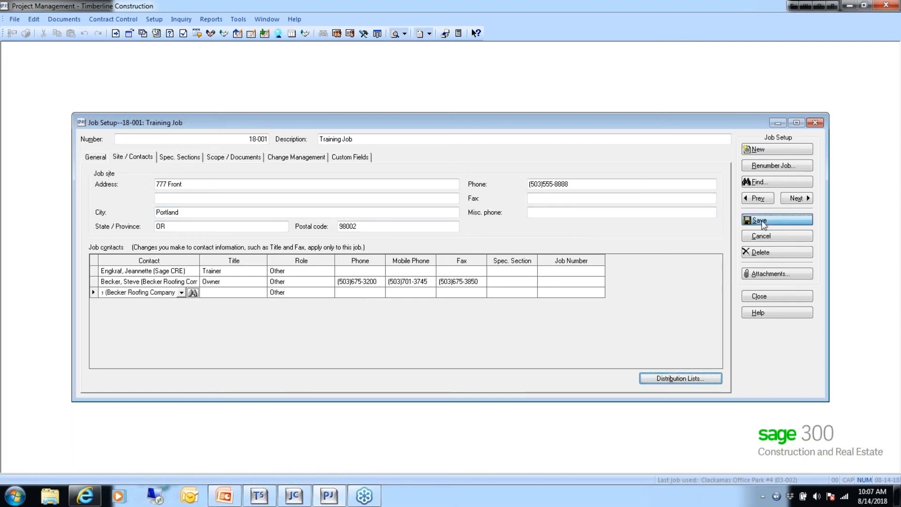
{"action": "left_click", "coordinate": [756, 296]}
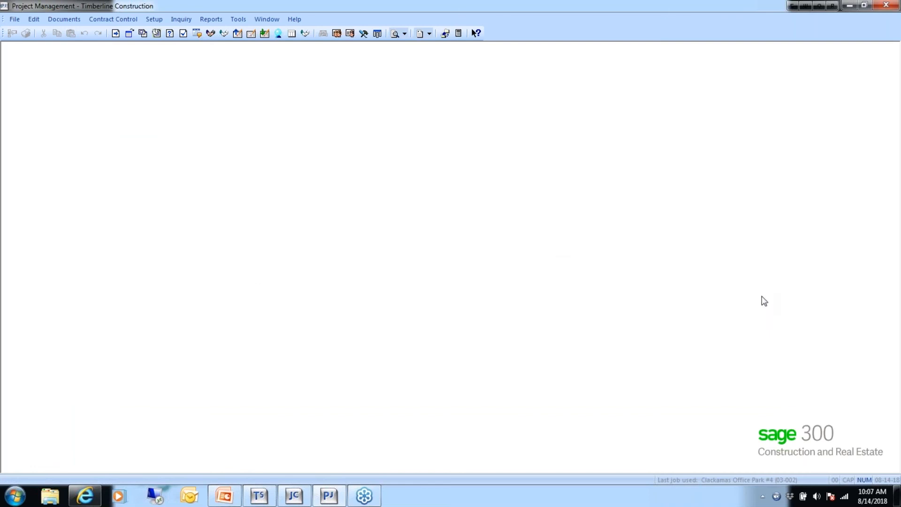
{"action": "left_click", "coordinate": [154, 20]}
{"action": "left_click", "coordinate": [155, 36]}
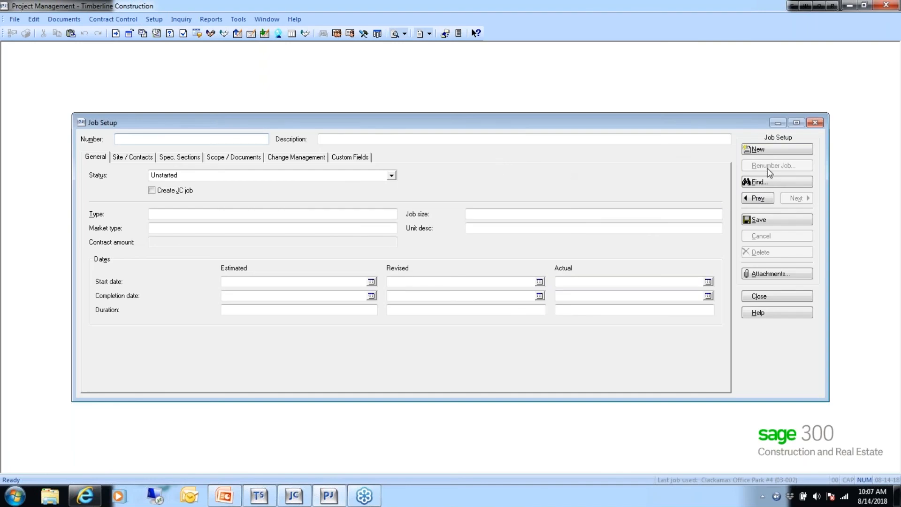
- Find job 03-001 NW Food Warehouse and show its Site / Contacts page
{"action": "left_click", "coordinate": [764, 183]}
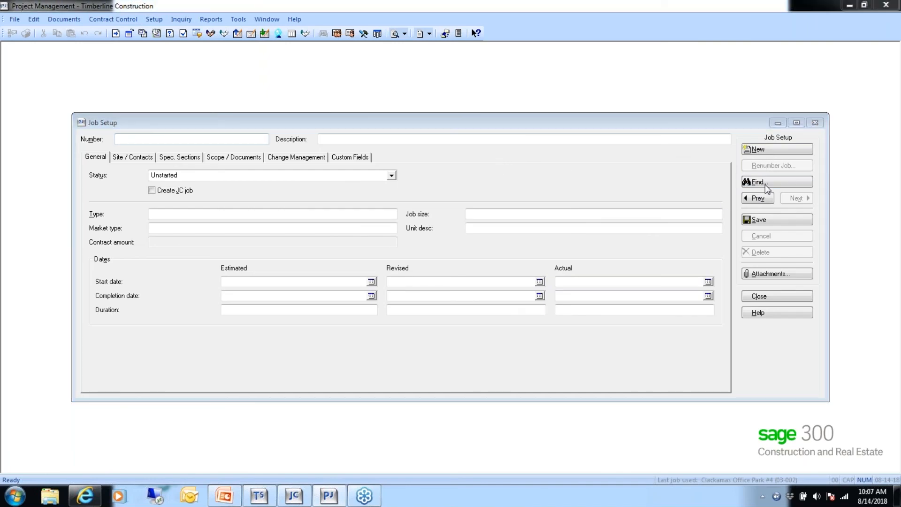
{"action": "double_click", "coordinate": [331, 215]}
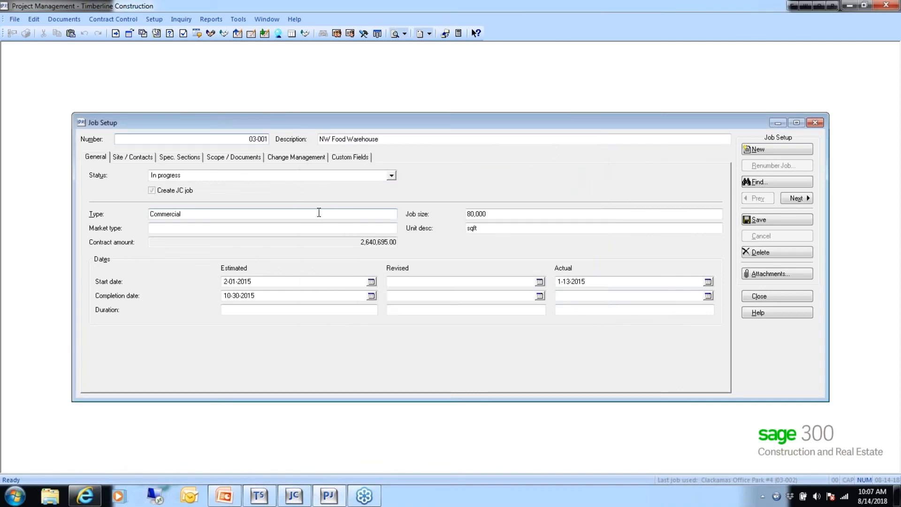
{"action": "left_click", "coordinate": [140, 158]}
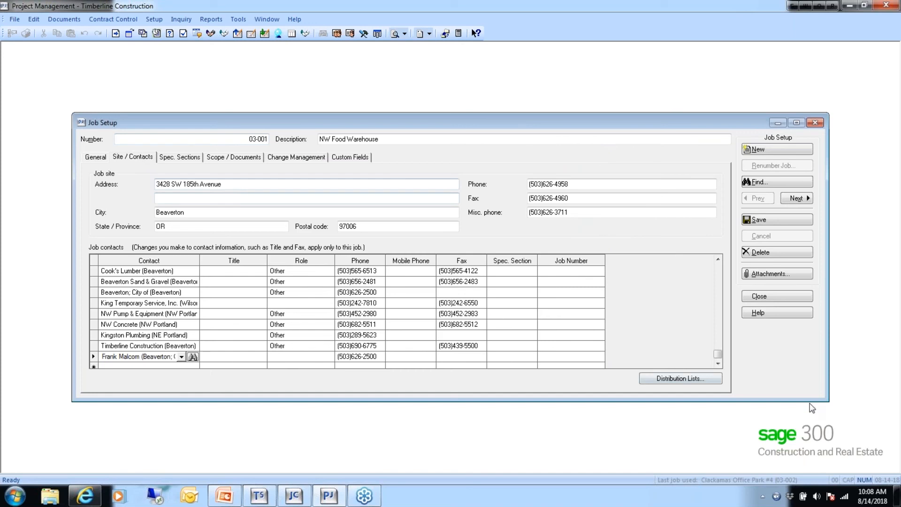
{"action": "left_click", "coordinate": [676, 378]}
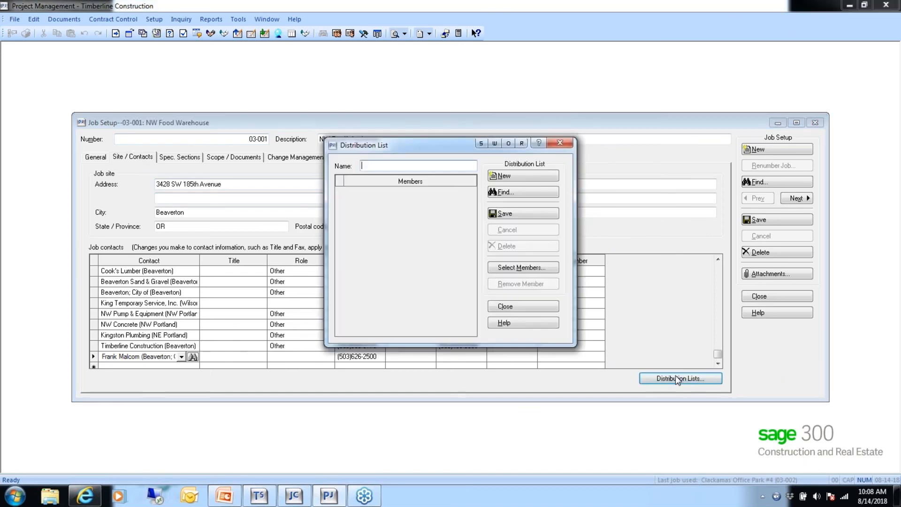
{"action": "left_click", "coordinate": [519, 192]}
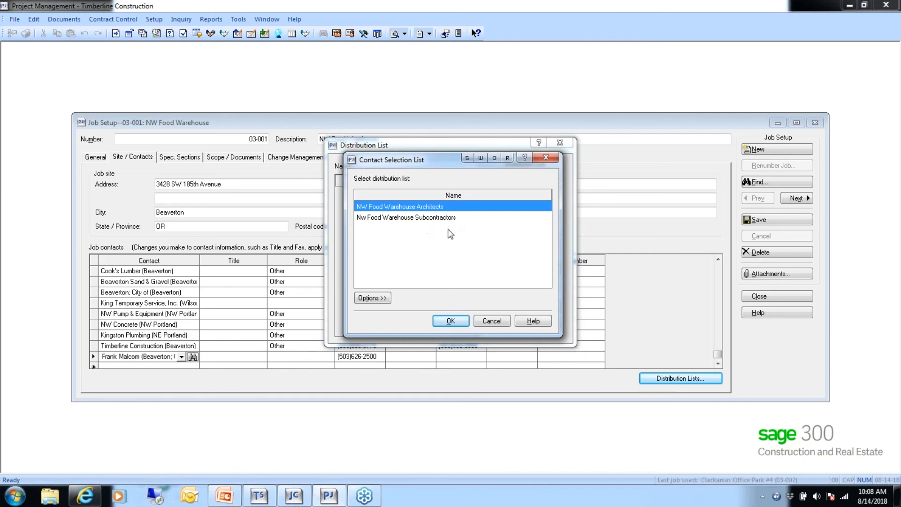
{"action": "left_click", "coordinate": [451, 321]}
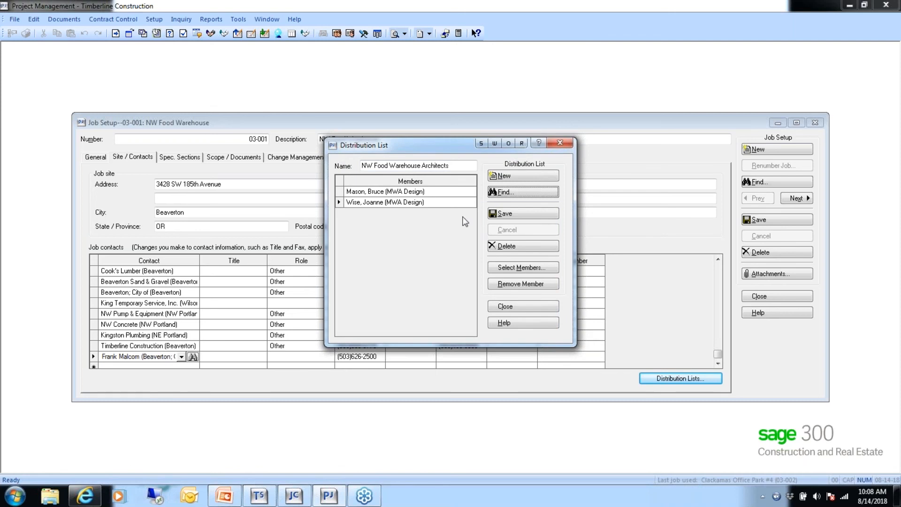
{"action": "left_click", "coordinate": [529, 196]}
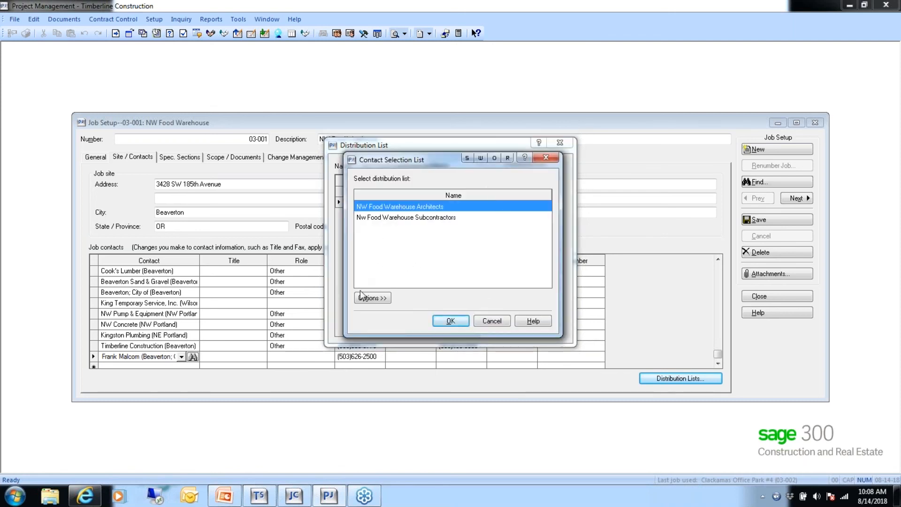
{"action": "left_click", "coordinate": [373, 298]}
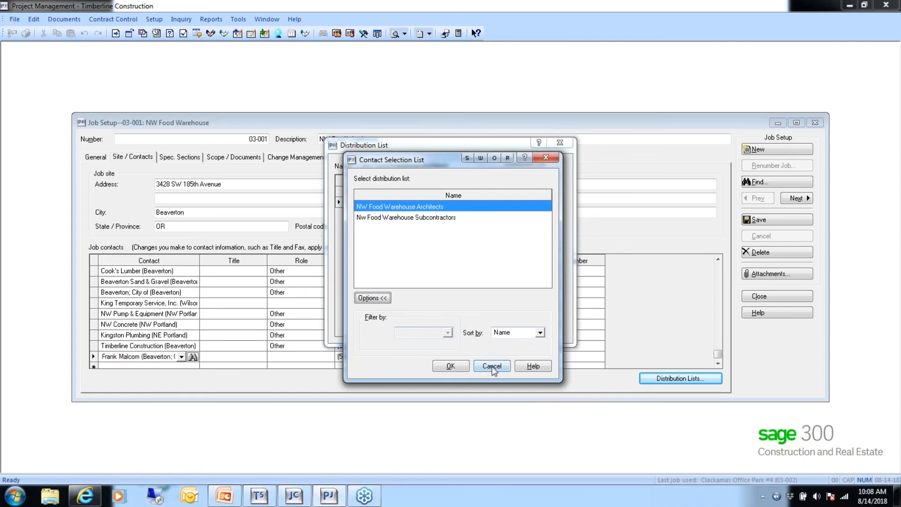
{"action": "double_click", "coordinate": [422, 207]}
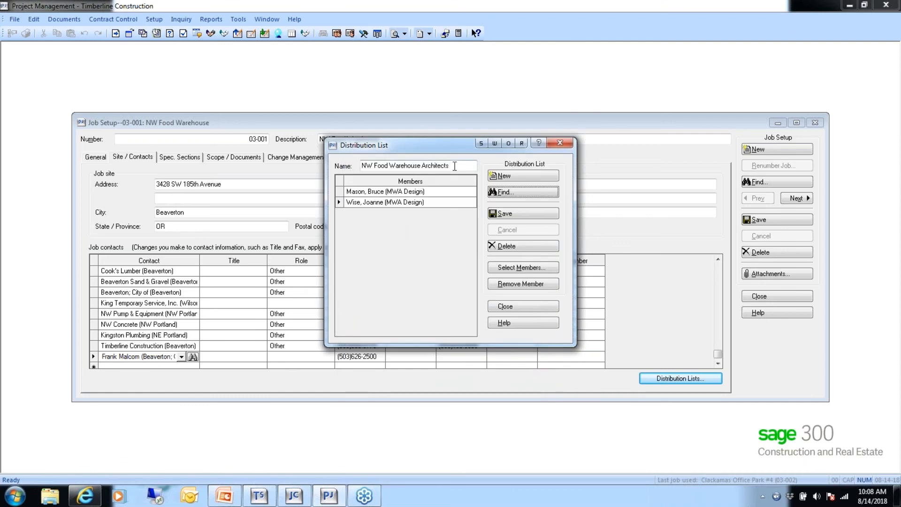
{"action": "left_click", "coordinate": [516, 195]}
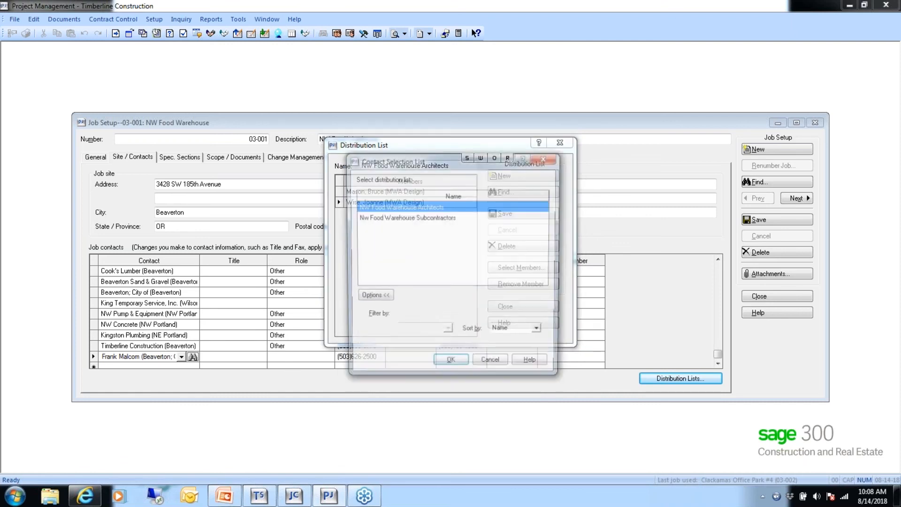
{"action": "left_click", "coordinate": [492, 365]}
{"action": "left_click", "coordinate": [519, 307]}
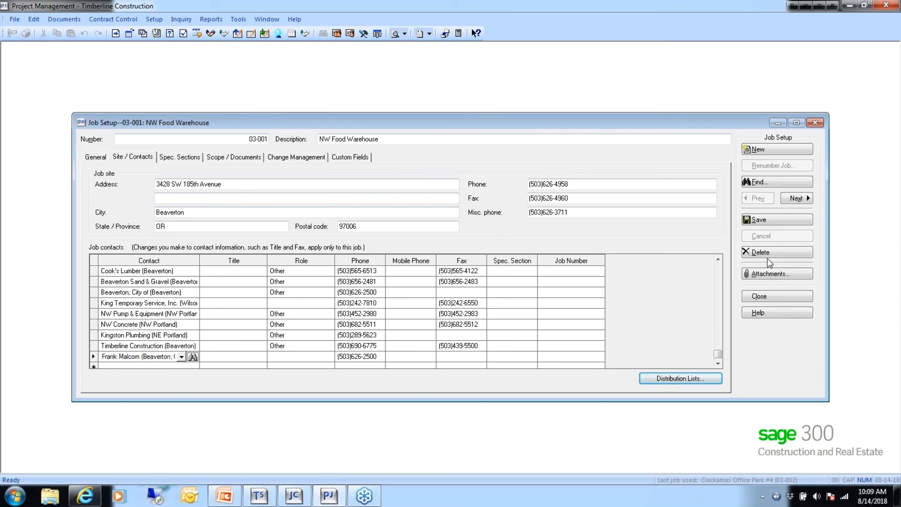
- Close job 03-001, load job 18-001 in Job Setup, and show its empty Spec. Sections list
{"action": "left_click", "coordinate": [757, 295]}
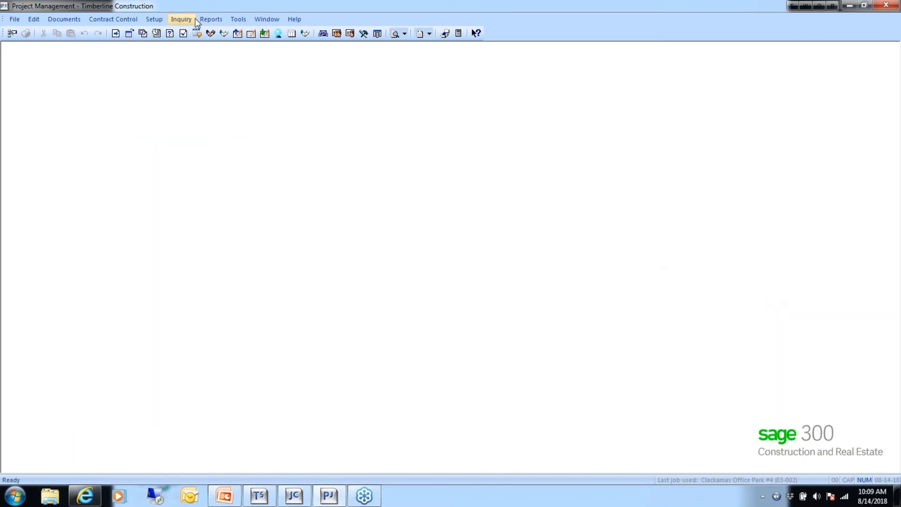
{"action": "left_click", "coordinate": [161, 21]}
{"action": "left_click", "coordinate": [162, 29]}
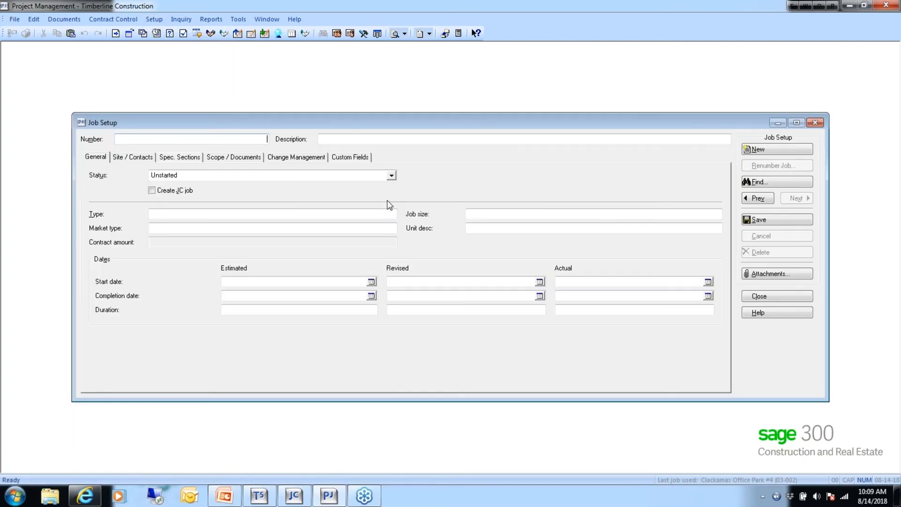
{"action": "type", "text": "18-001"}
{"action": "key", "text": "Tab"}
{"action": "key", "text": "Tab"}
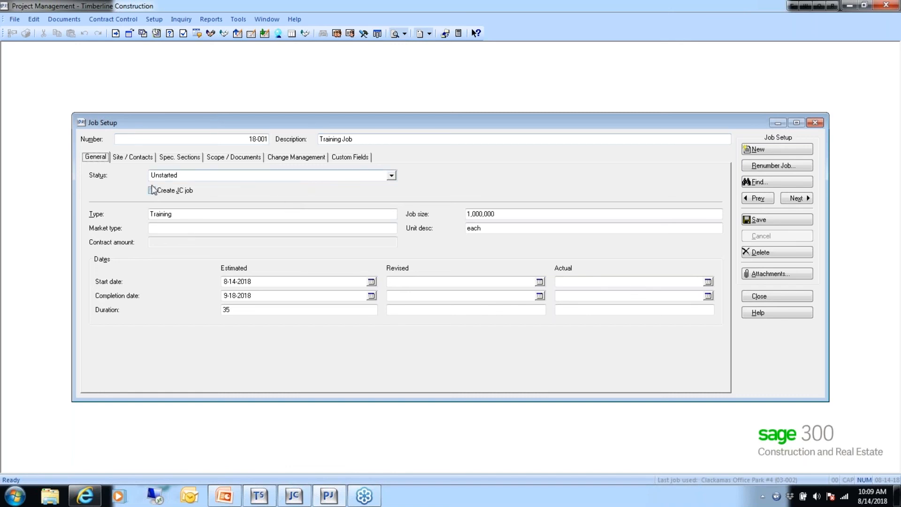
{"action": "left_click", "coordinate": [132, 159]}
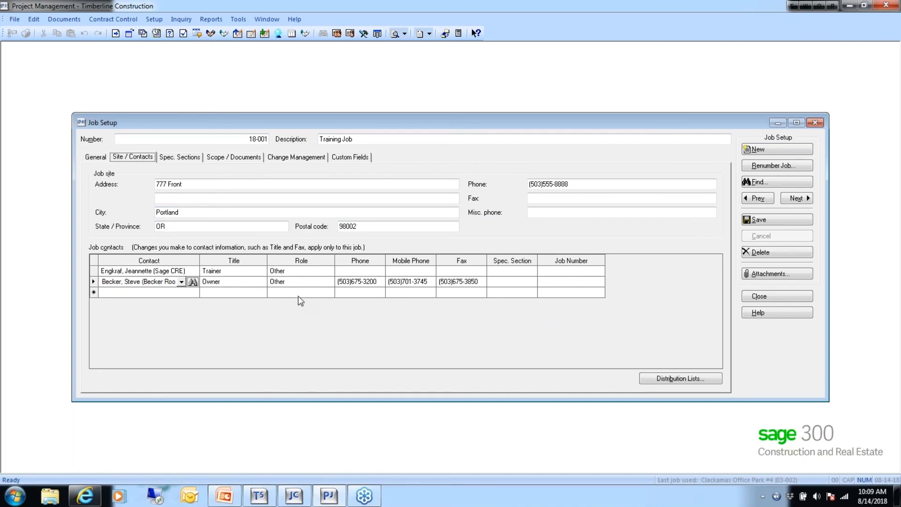
{"action": "left_click", "coordinate": [169, 158]}
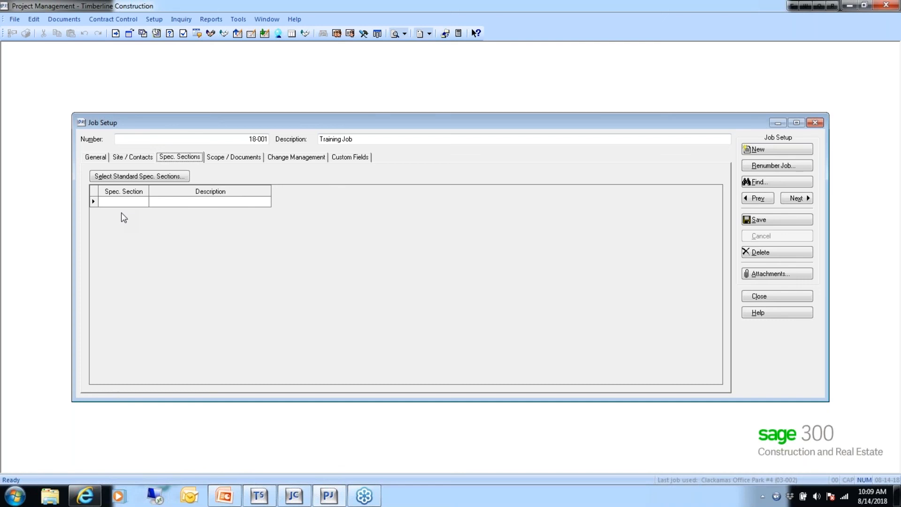
- Add the eight standard sections 00010 through 00700 to job 18-001's spec list
{"action": "left_click", "coordinate": [137, 179]}
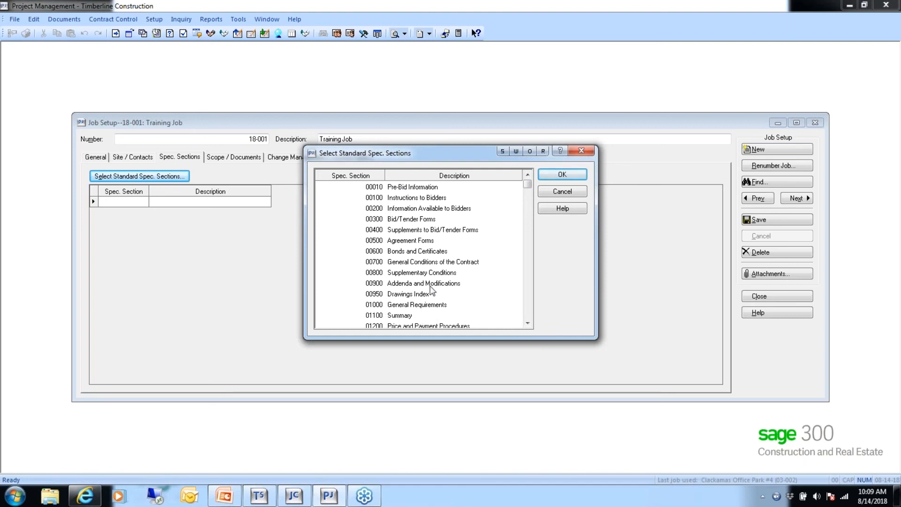
{"action": "left_click", "coordinate": [566, 191]}
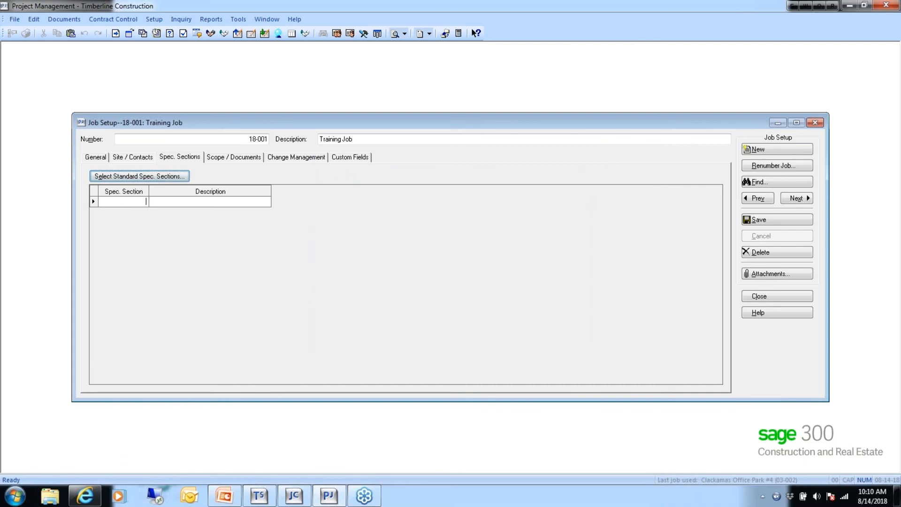
{"action": "left_click", "coordinate": [140, 176]}
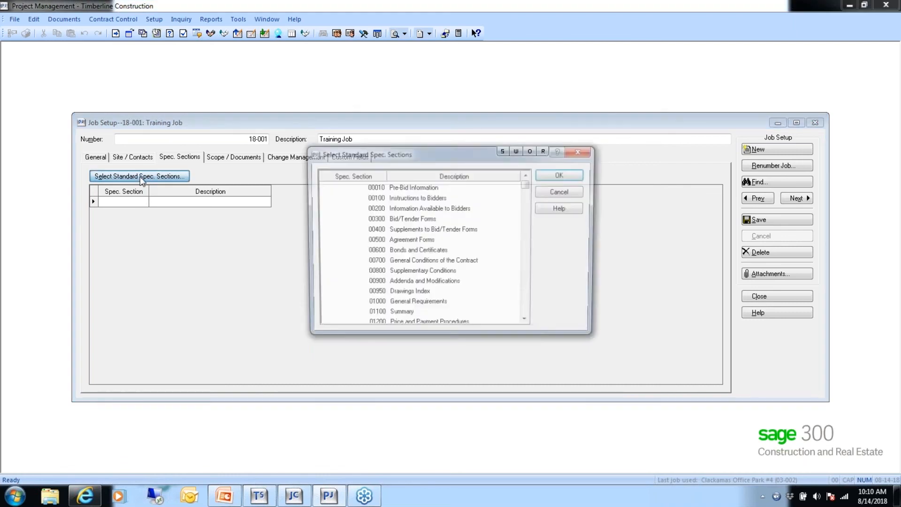
{"action": "left_click", "coordinate": [408, 188]}
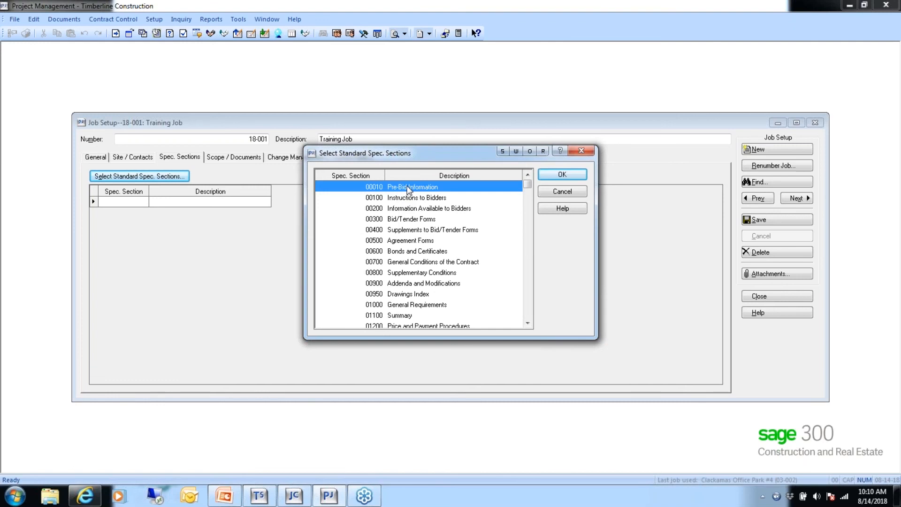
{"action": "left_click", "coordinate": [392, 262], "text": "shift"}
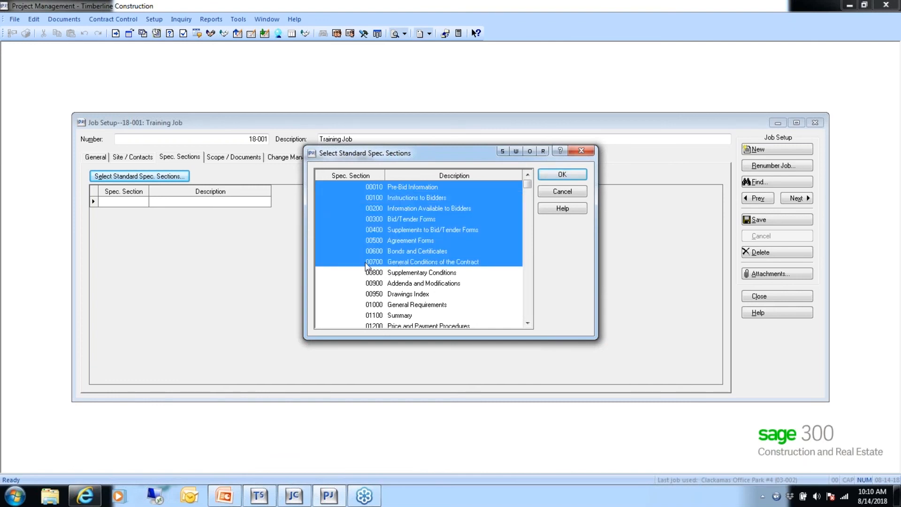
{"action": "left_click", "coordinate": [561, 174]}
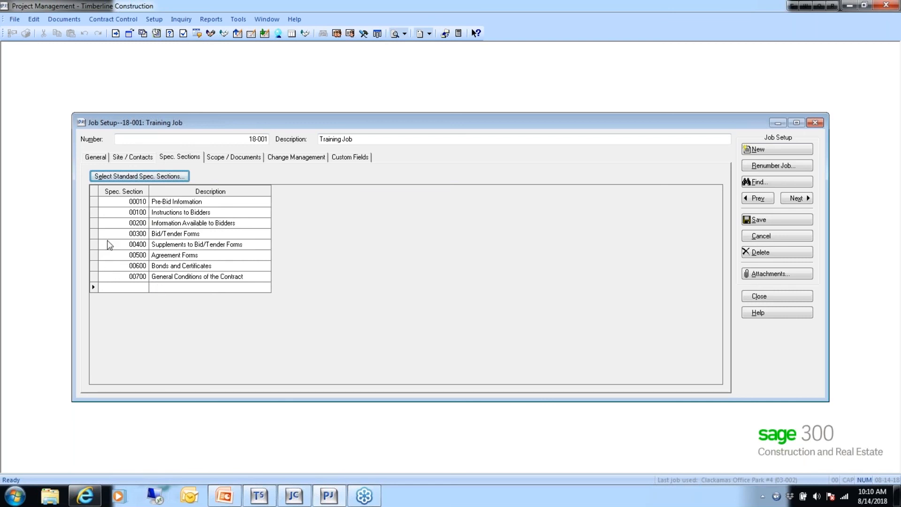
- On Scope / Documents, set submittals to 2 copies to send and 2 to forward
{"action": "left_click", "coordinate": [228, 156]}
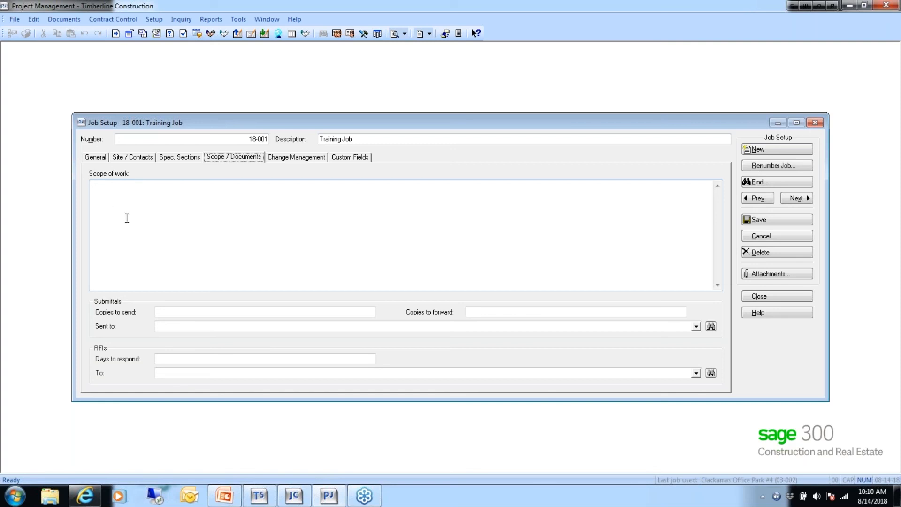
{"action": "left_click", "coordinate": [172, 314]}
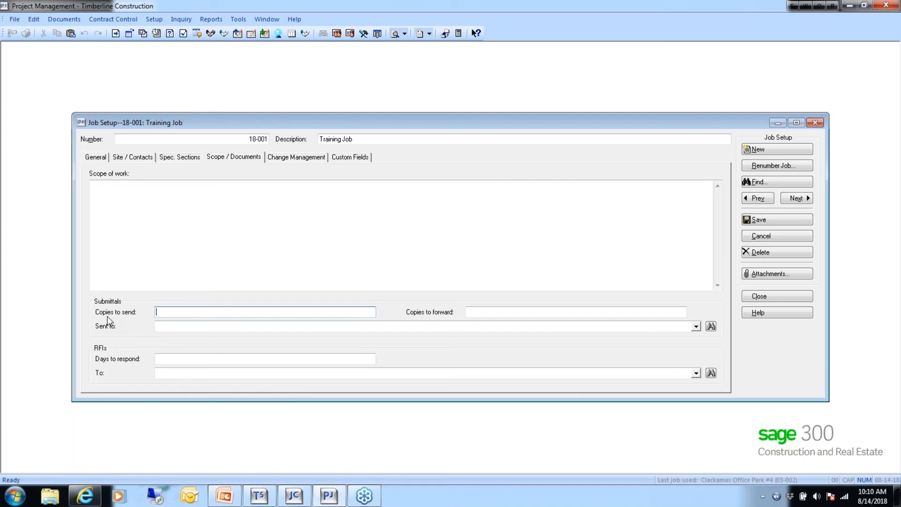
{"action": "type", "text": "2"}
{"action": "left_click", "coordinate": [475, 311]}
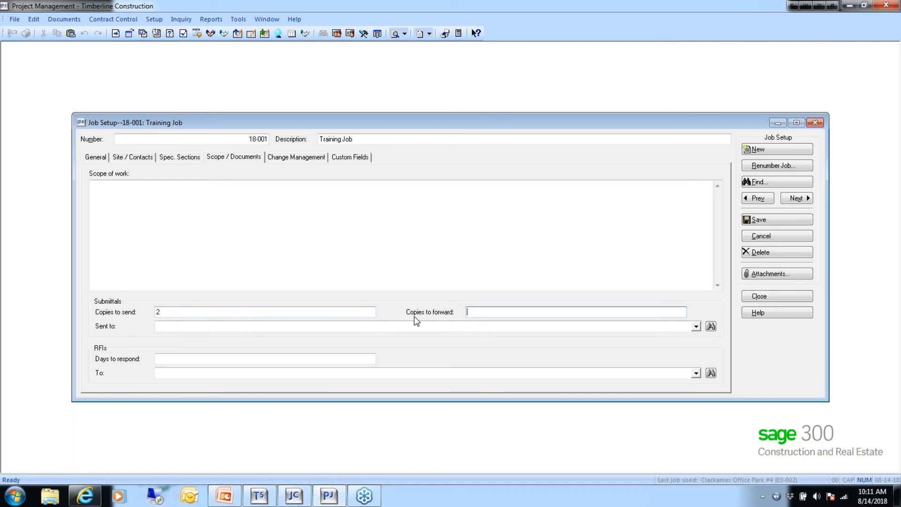
{"action": "type", "text": "2"}
- Make the owner contact from the Job Contact List the submittal recipient
{"action": "left_click", "coordinate": [168, 327]}
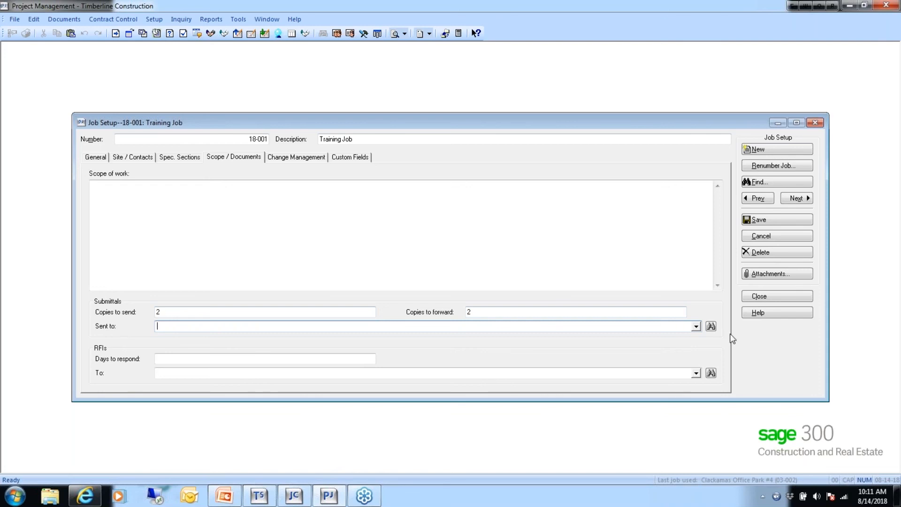
{"action": "left_click", "coordinate": [710, 326]}
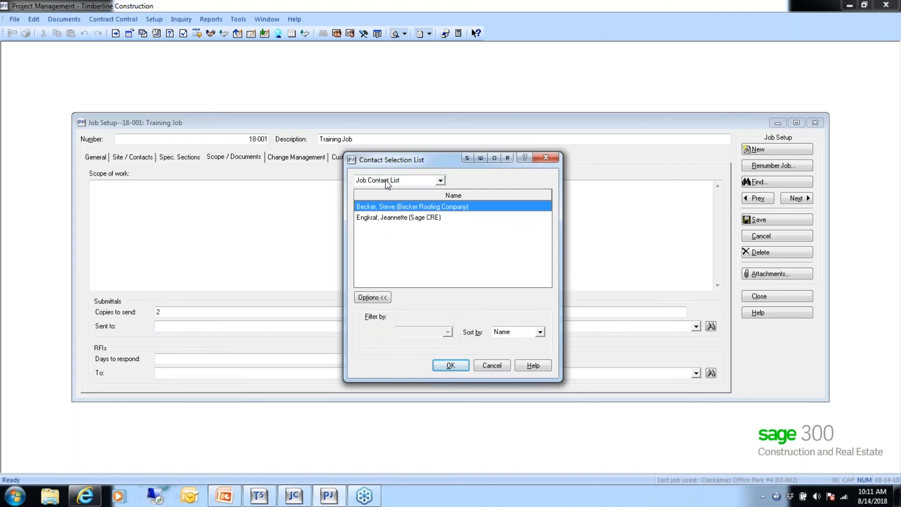
{"action": "left_click", "coordinate": [441, 182]}
{"action": "left_click", "coordinate": [441, 181]}
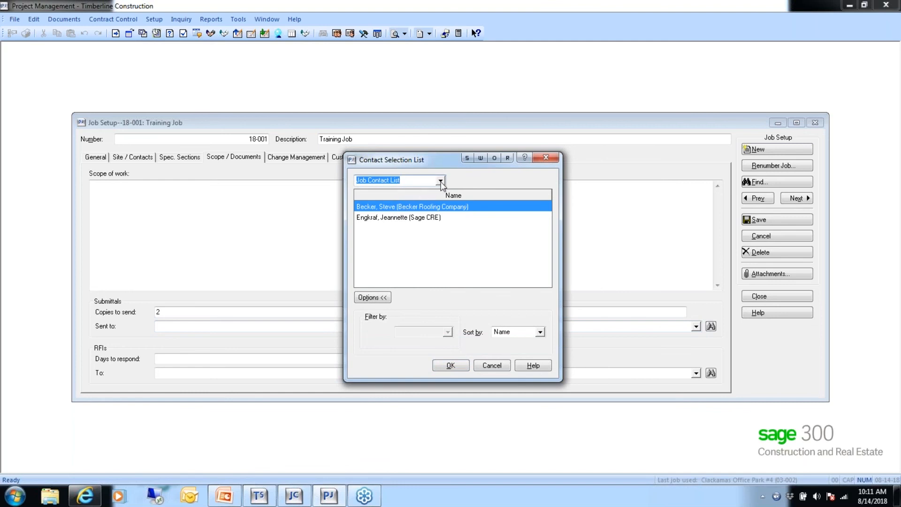
{"action": "left_click", "coordinate": [441, 180]}
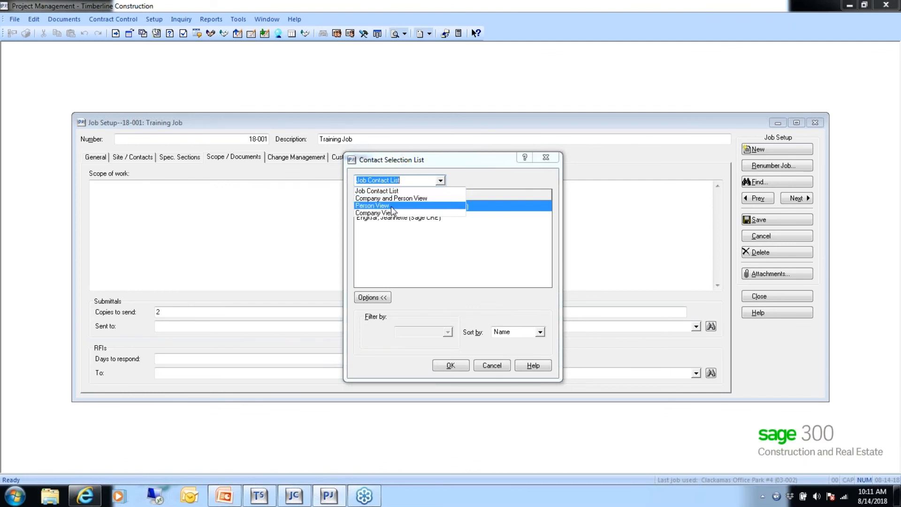
{"action": "left_click", "coordinate": [391, 190]}
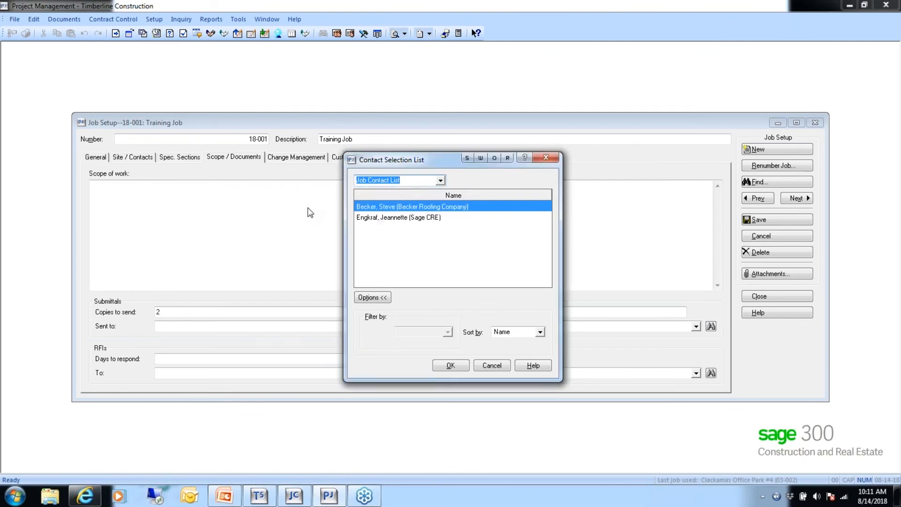
{"action": "double_click", "coordinate": [388, 207]}
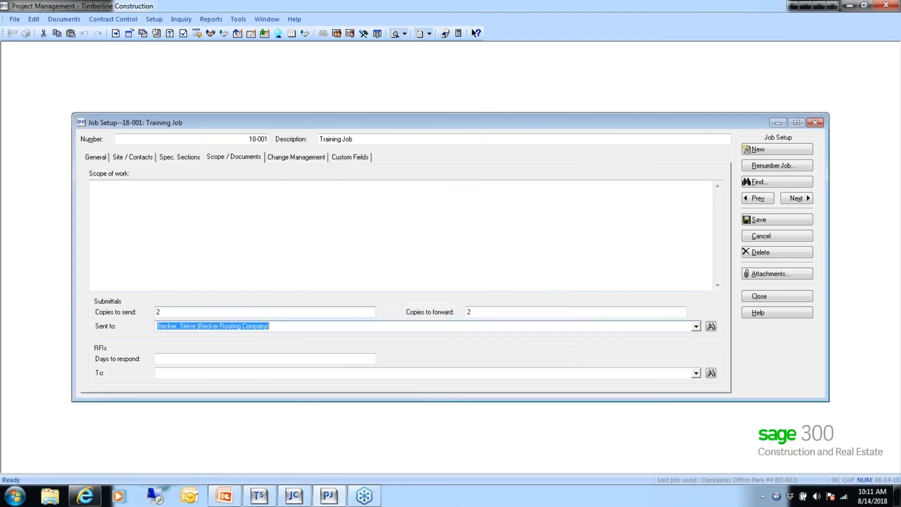
- Give RFIs 5 days to respond, sent to the owner contact, then show Change Management
{"action": "left_click", "coordinate": [166, 358]}
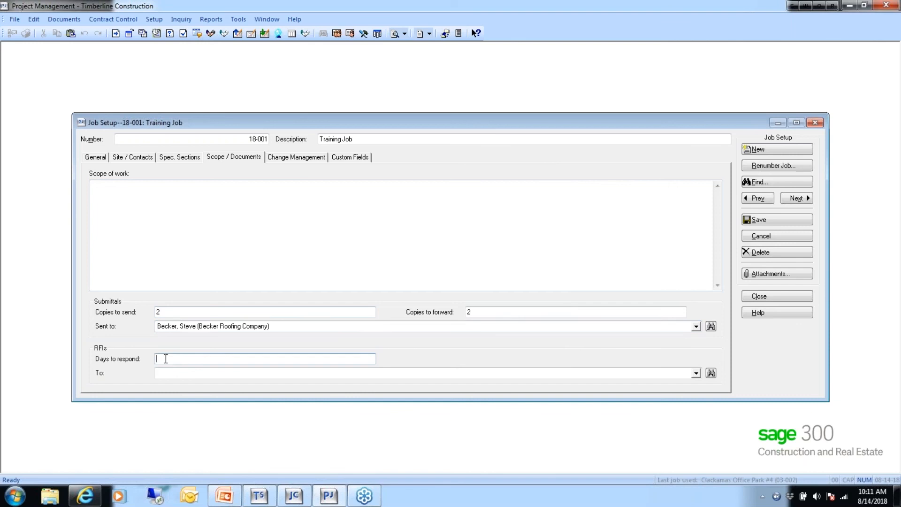
{"action": "type", "text": "5"}
{"action": "left_click", "coordinate": [166, 374]}
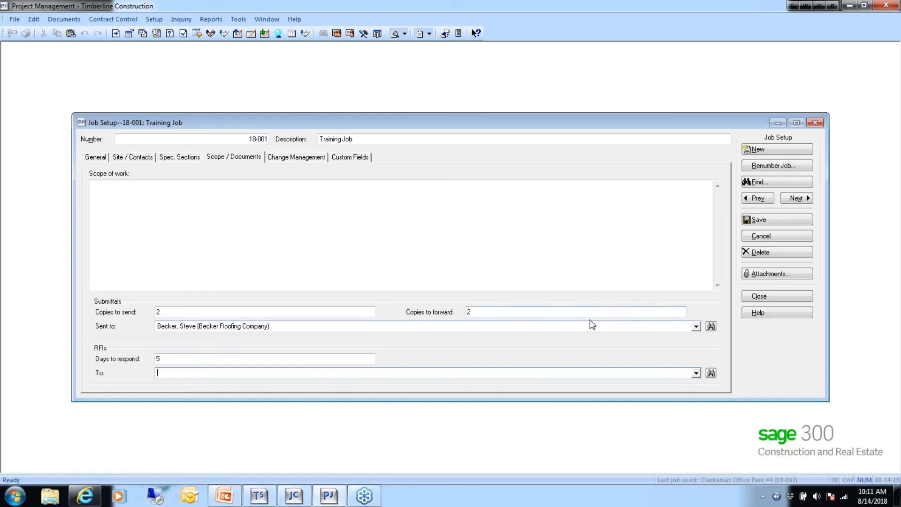
{"action": "left_click", "coordinate": [710, 373]}
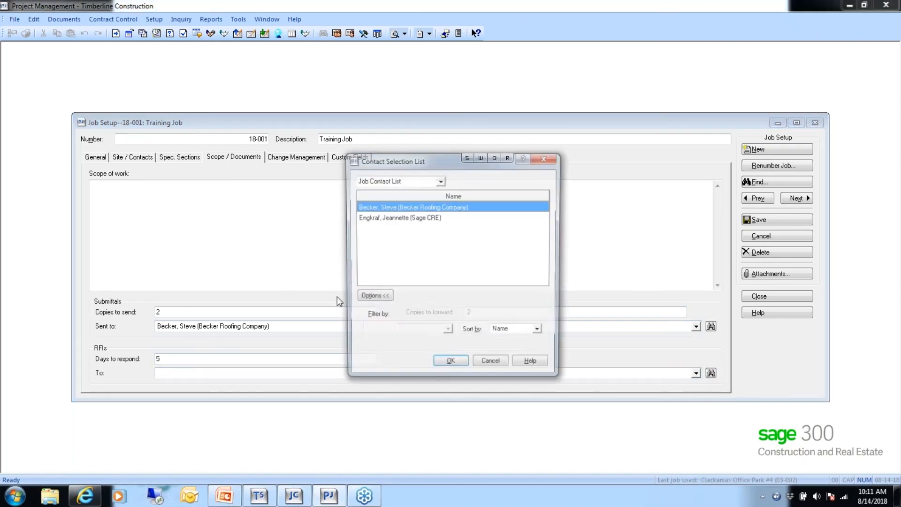
{"action": "double_click", "coordinate": [376, 207]}
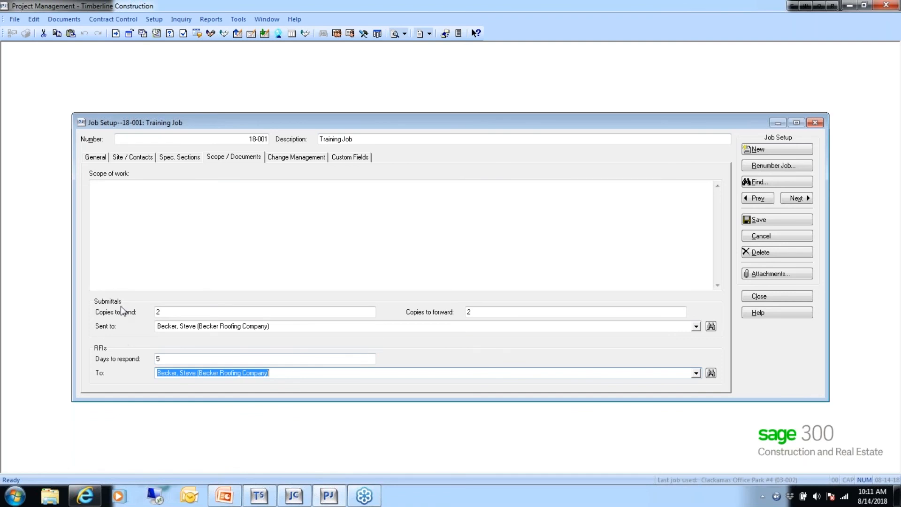
{"action": "left_click", "coordinate": [287, 160]}
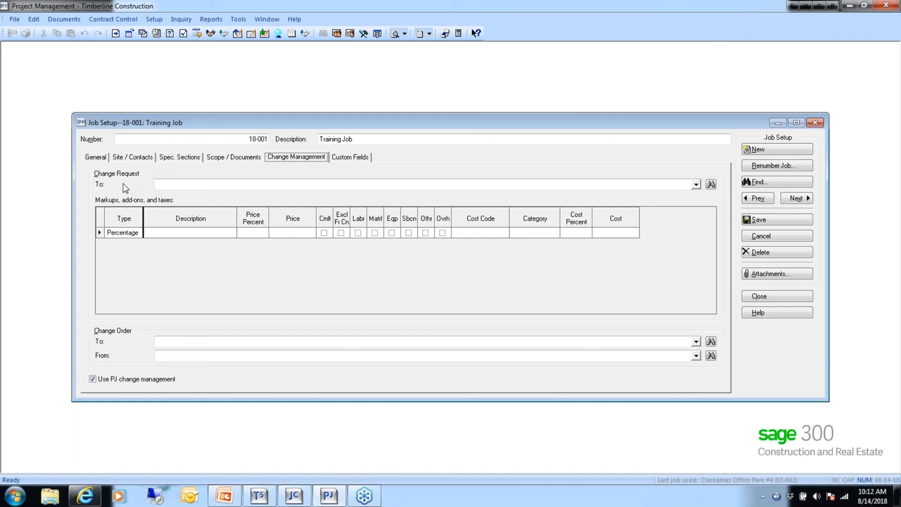
- Route change requests to the Sage CRE contact
{"action": "left_click", "coordinate": [263, 184]}
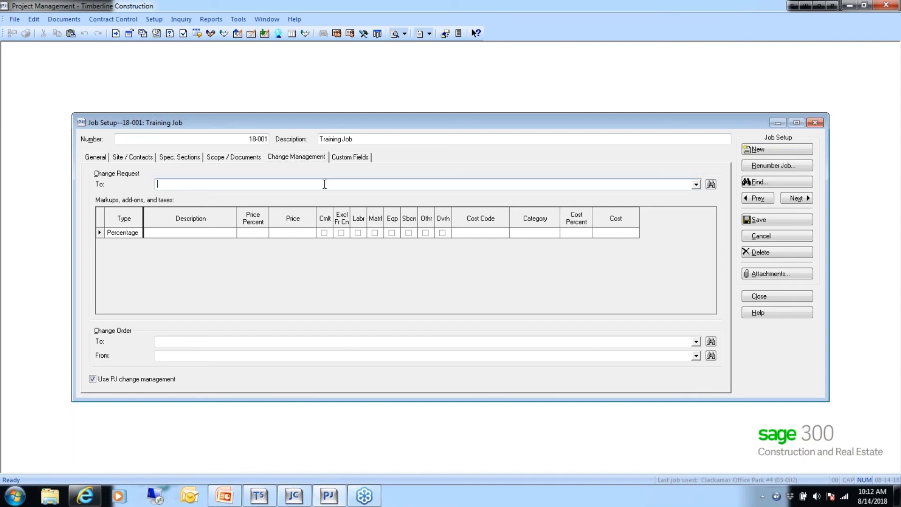
{"action": "left_click", "coordinate": [709, 184]}
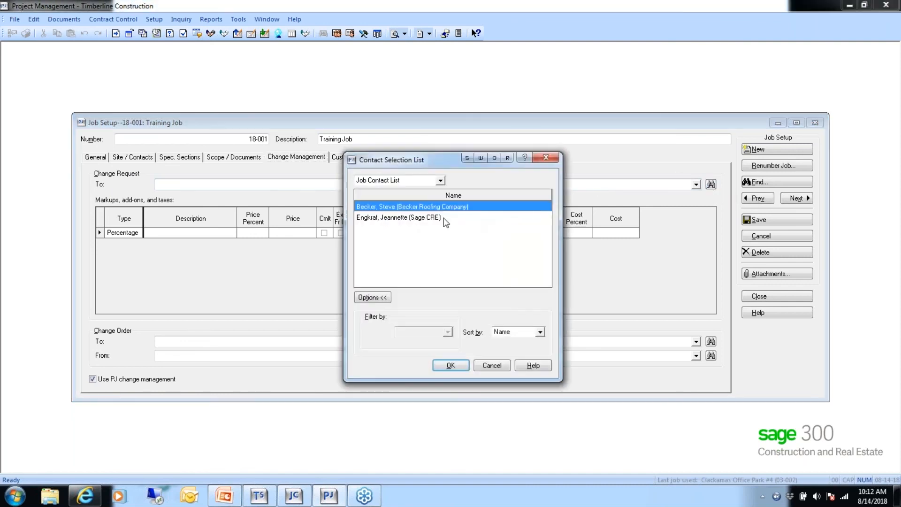
{"action": "left_click", "coordinate": [407, 218]}
{"action": "left_click", "coordinate": [451, 366]}
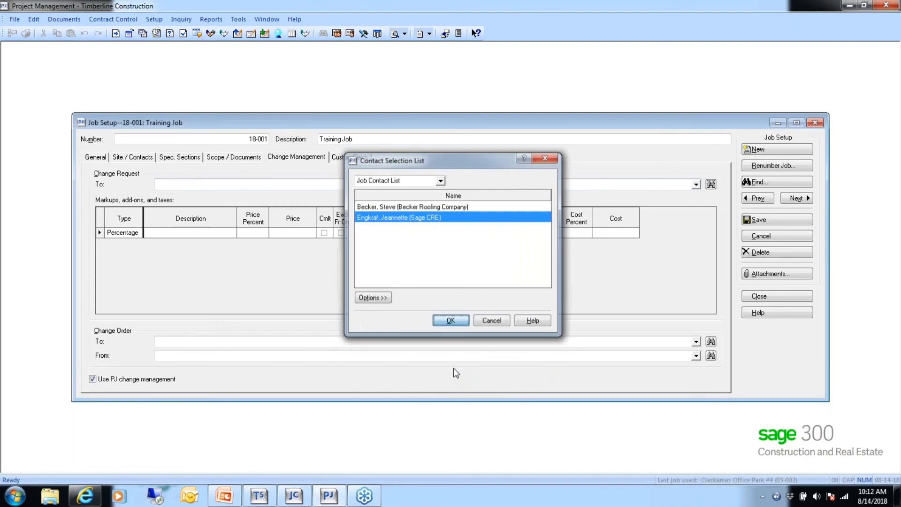
- Add a Percentage markup line named 'Markup' with a 10% price percent
{"action": "left_click", "coordinate": [155, 232]}
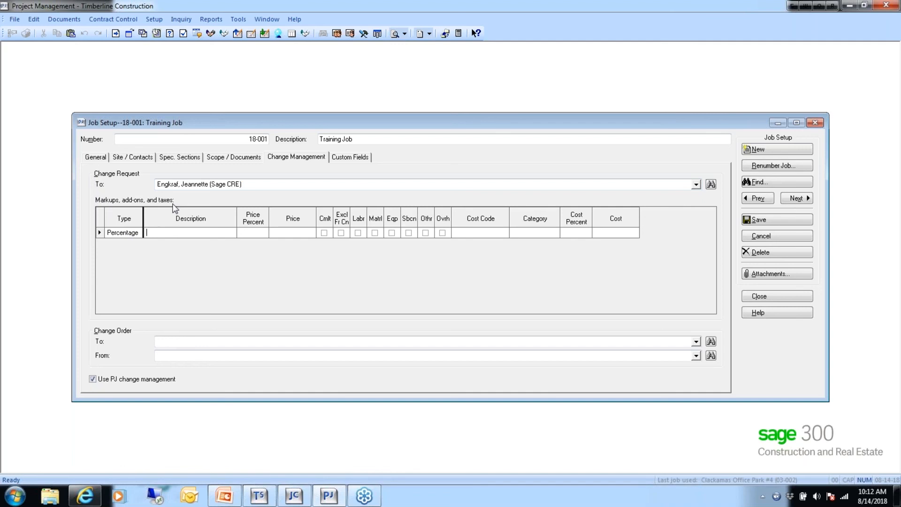
{"action": "left_click", "coordinate": [123, 233]}
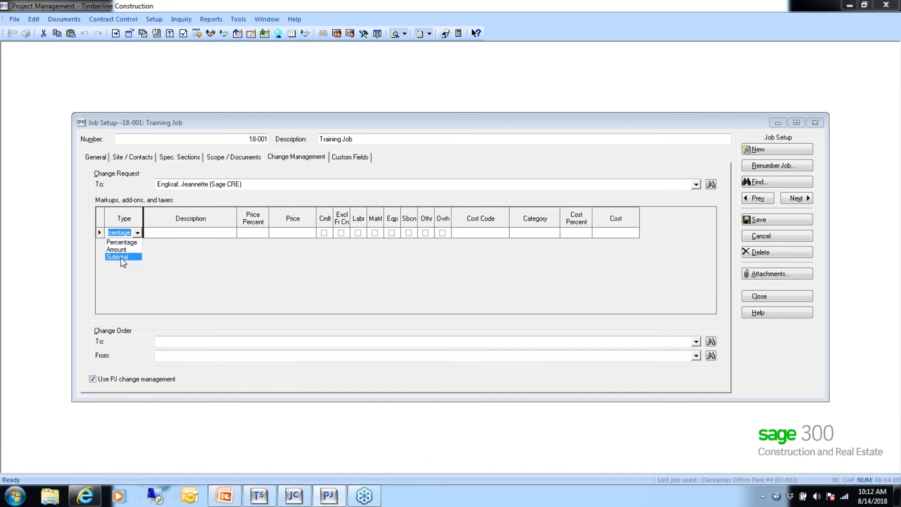
{"action": "left_click", "coordinate": [155, 234]}
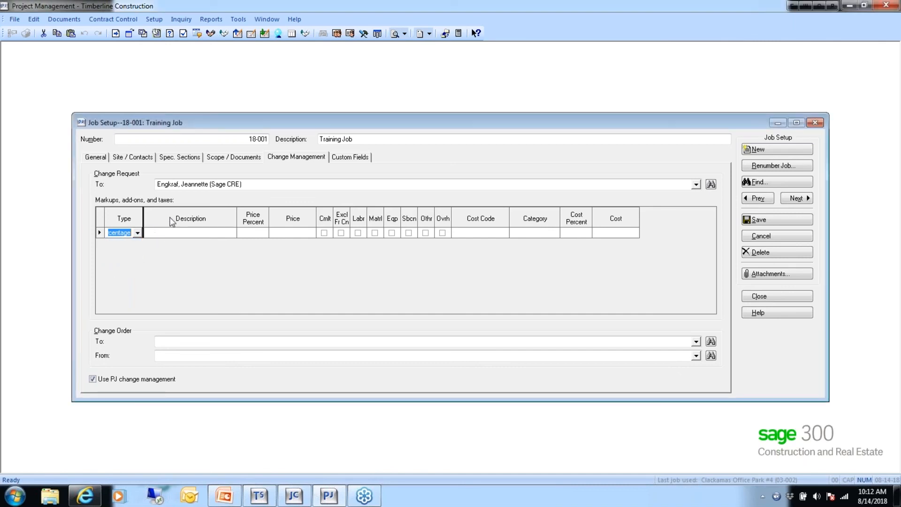
{"action": "key", "text": "Tab"}
{"action": "type", "text": "Markup"}
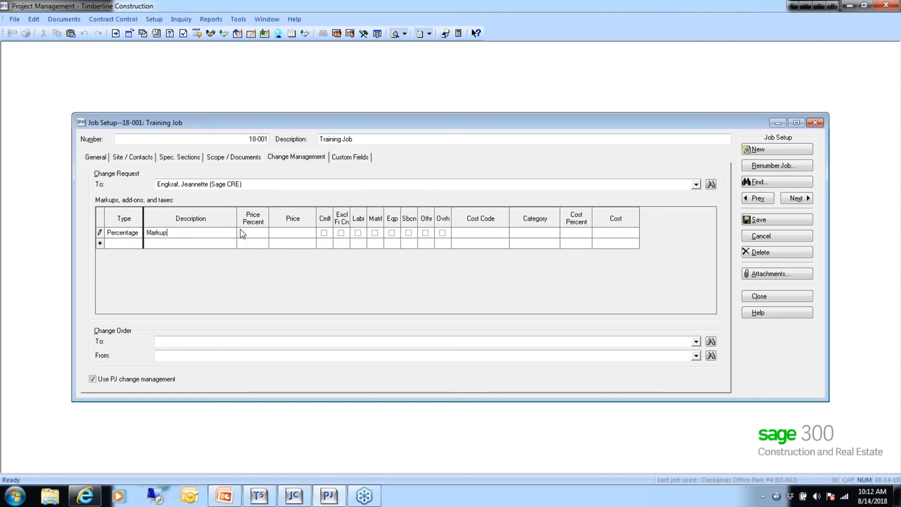
{"action": "left_click", "coordinate": [248, 231]}
{"action": "type", "text": "10.00"}
{"action": "left_click", "coordinate": [284, 230]}
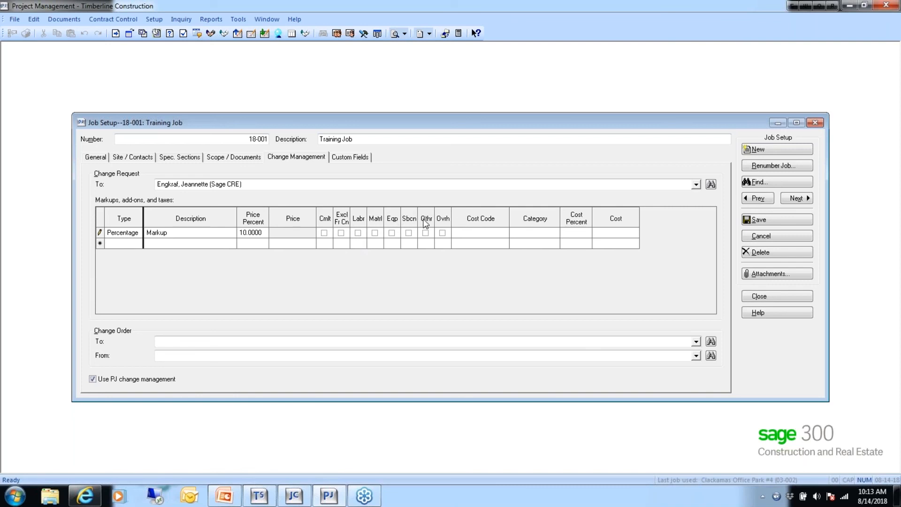
- Apply the Markup to material and subcontract only, leaving labor unchecked
{"action": "left_click", "coordinate": [358, 233]}
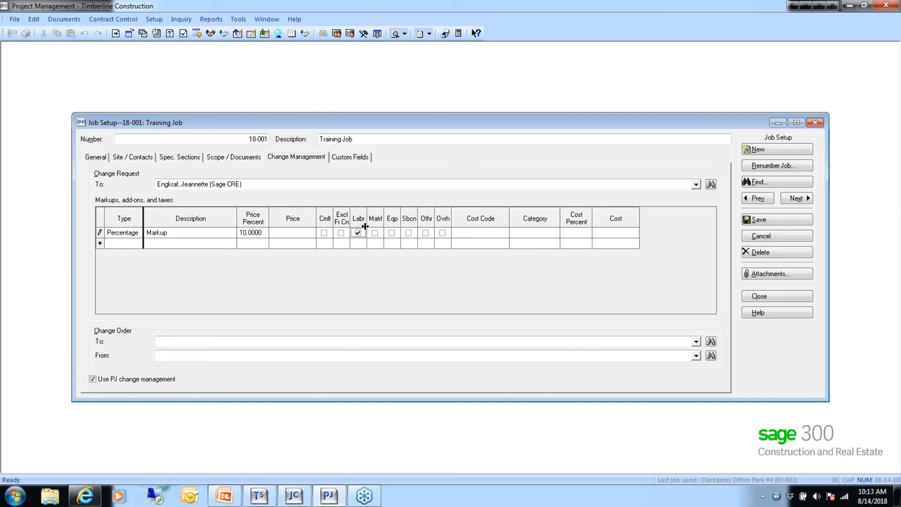
{"action": "left_click", "coordinate": [358, 233]}
{"action": "left_click", "coordinate": [377, 233]}
{"action": "left_click", "coordinate": [375, 233]}
{"action": "left_click", "coordinate": [408, 233]}
- Assign cost code 1-720 Project Documents to the Markup line
{"action": "left_click", "coordinate": [467, 232]}
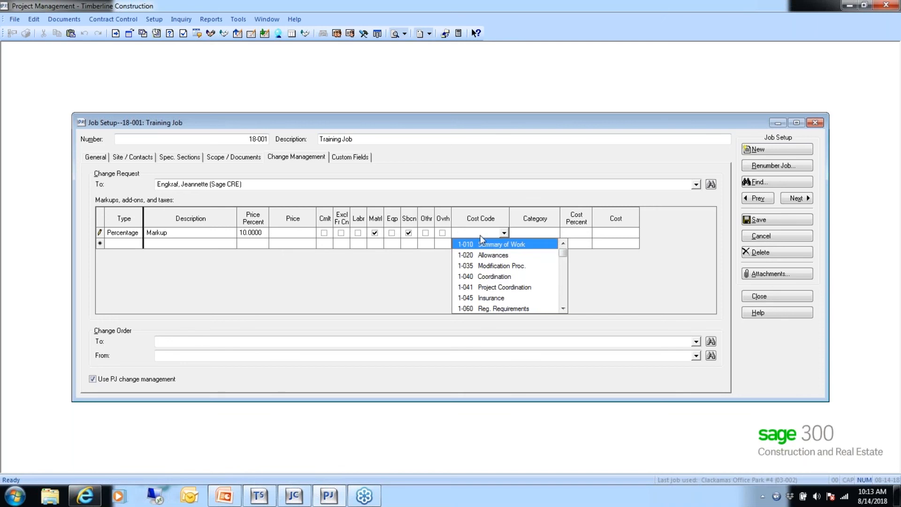
{"action": "left_click", "coordinate": [598, 264]}
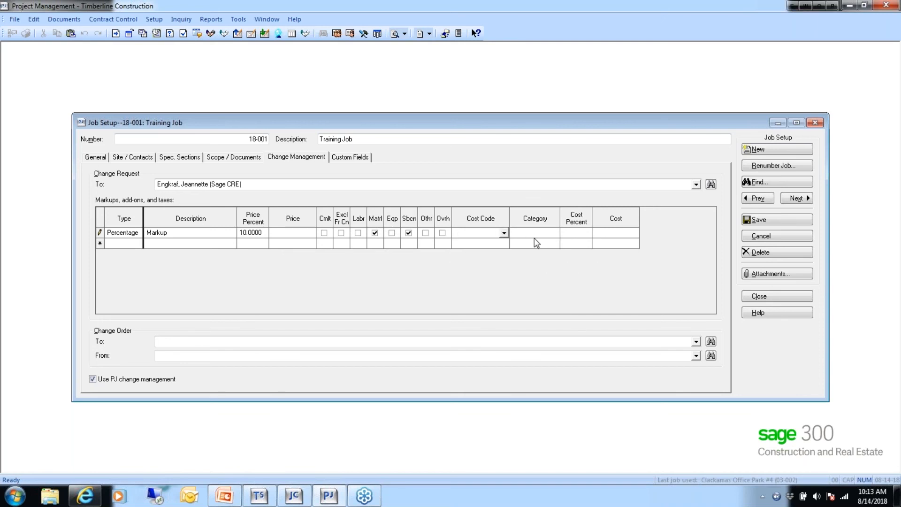
{"action": "left_click", "coordinate": [478, 229]}
{"action": "left_click", "coordinate": [504, 233]}
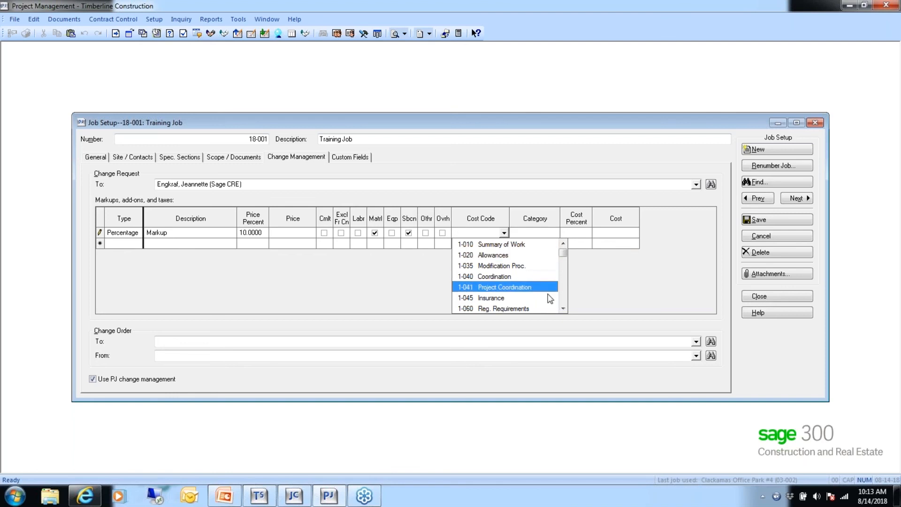
{"action": "left_click", "coordinate": [562, 308]}
{"action": "left_click", "coordinate": [562, 308]}
{"action": "left_click", "coordinate": [563, 308]}
{"action": "left_click", "coordinate": [562, 308]}
{"action": "left_click", "coordinate": [562, 309]}
{"action": "left_click", "coordinate": [563, 308]}
{"action": "left_click", "coordinate": [562, 308]}
{"action": "left_click", "coordinate": [562, 308]}
{"action": "left_click", "coordinate": [562, 308]}
{"action": "left_click", "coordinate": [563, 308]}
{"action": "left_click", "coordinate": [562, 308]}
{"action": "left_click", "coordinate": [563, 308]}
{"action": "left_click", "coordinate": [563, 308]}
{"action": "left_click", "coordinate": [562, 309]}
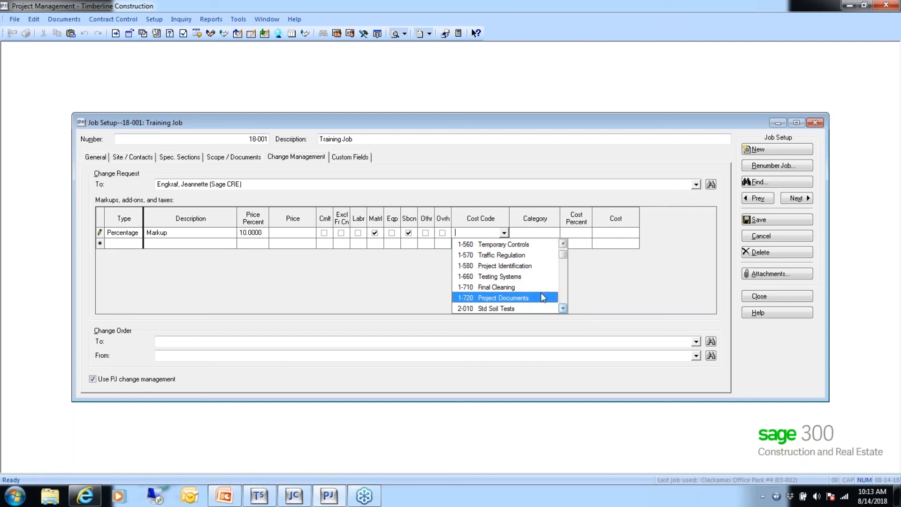
{"action": "left_click", "coordinate": [507, 298]}
- Set the Markup's category to O (Other) with a 15% cost percent
{"action": "left_click", "coordinate": [554, 233]}
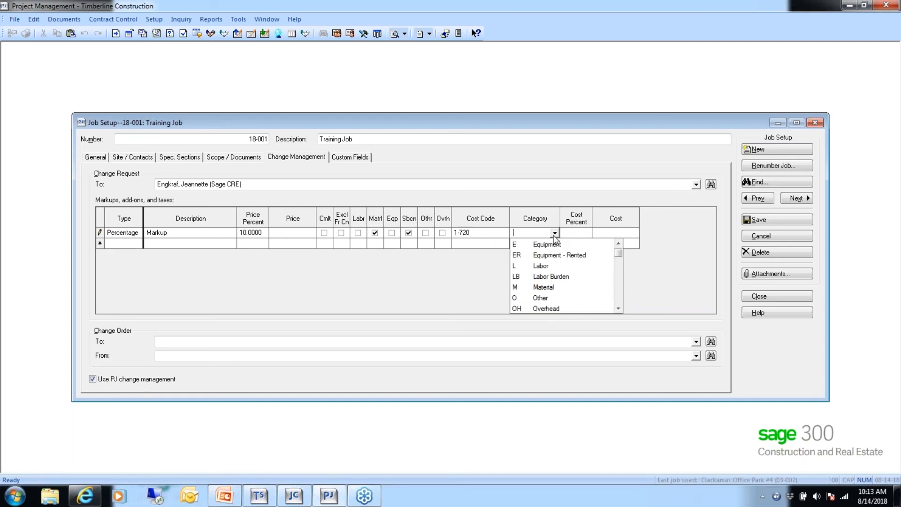
{"action": "left_click", "coordinate": [539, 297]}
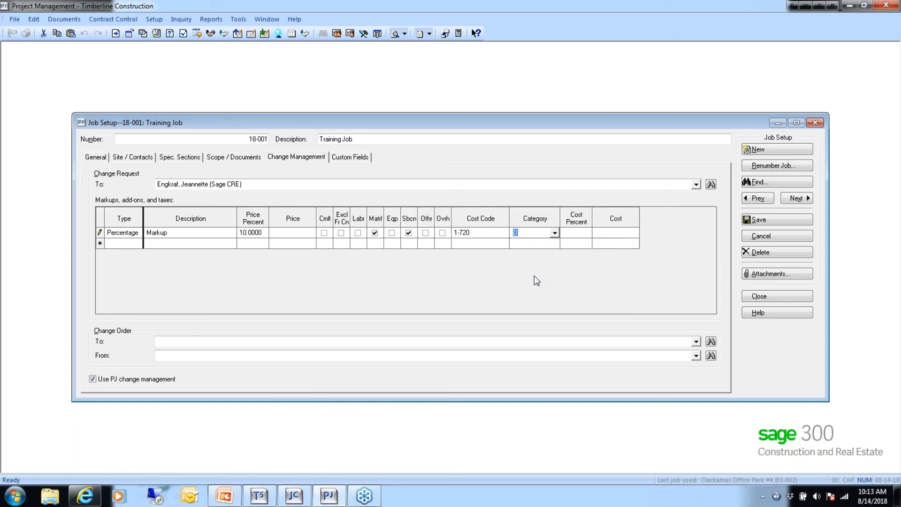
{"action": "left_click", "coordinate": [573, 232]}
{"action": "type", "text": "15.00"}
{"action": "left_click", "coordinate": [607, 236]}
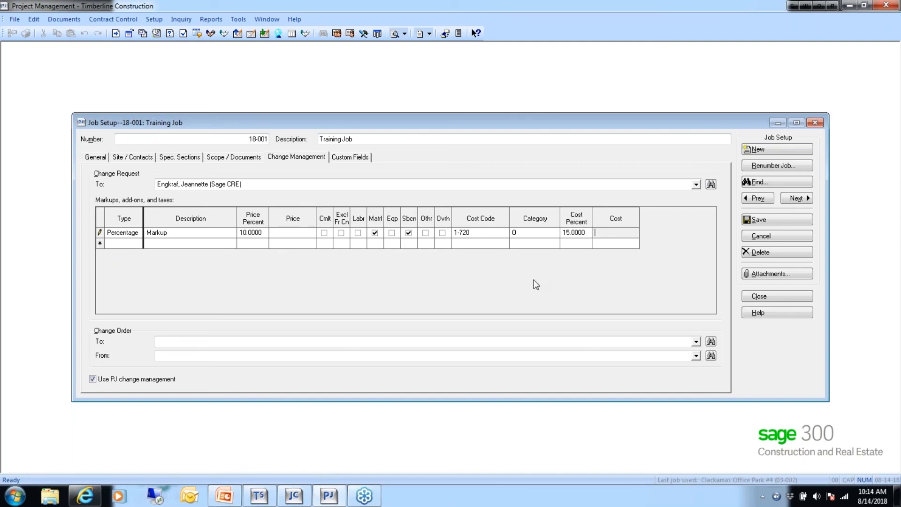
- Set change orders To the Becker Roofing contact and From the Sage CRE contact
{"action": "left_click", "coordinate": [169, 339]}
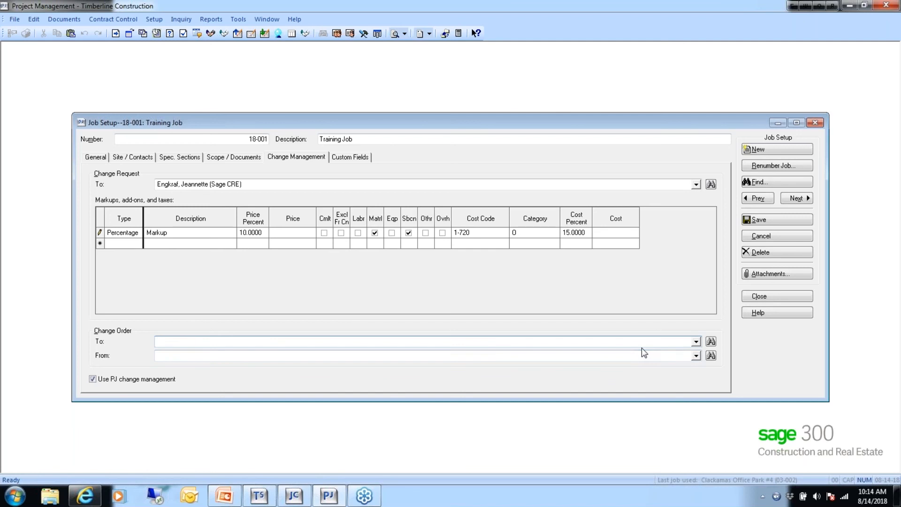
{"action": "left_click", "coordinate": [710, 341]}
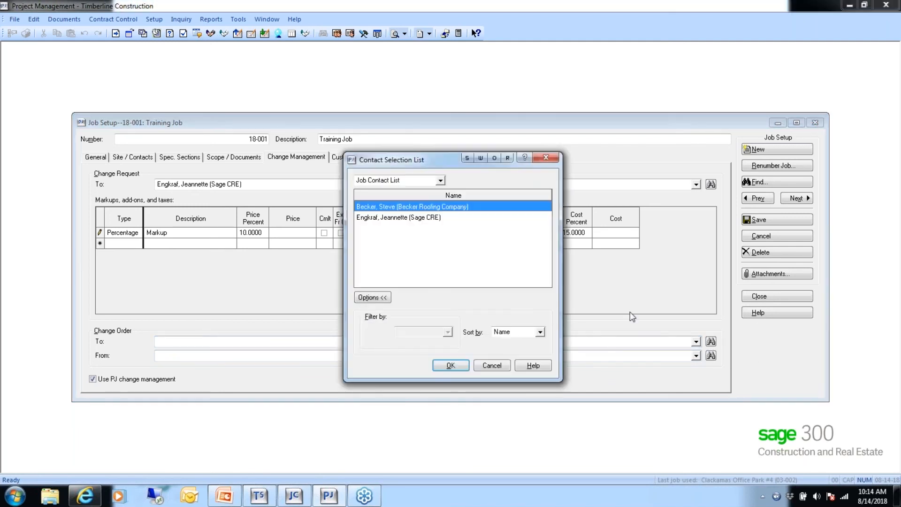
{"action": "double_click", "coordinate": [414, 207]}
{"action": "left_click", "coordinate": [711, 355]}
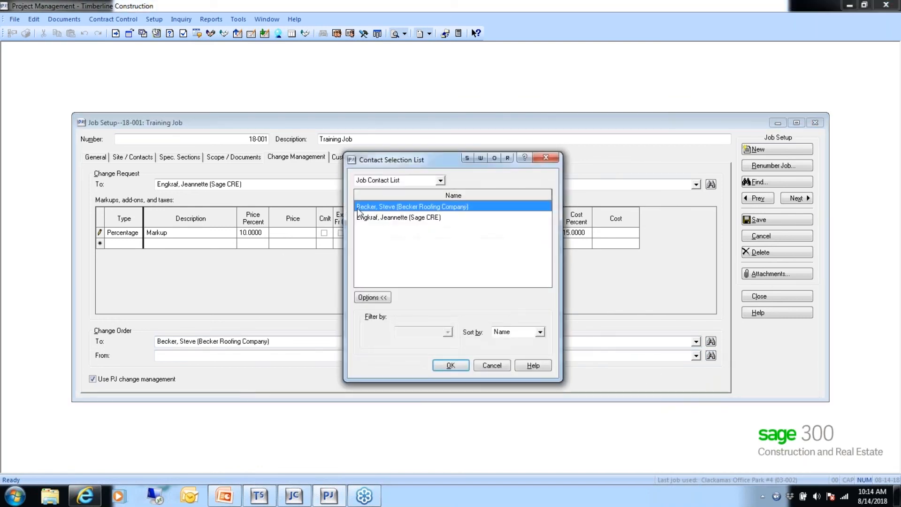
{"action": "double_click", "coordinate": [381, 219]}
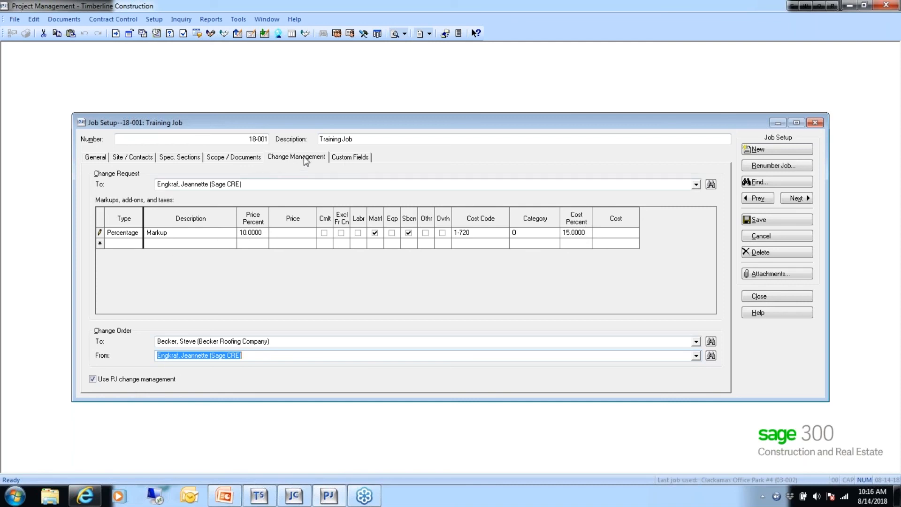
- Check the empty Custom Fields page, then return to job 18-001's General details
{"action": "left_click", "coordinate": [346, 160]}
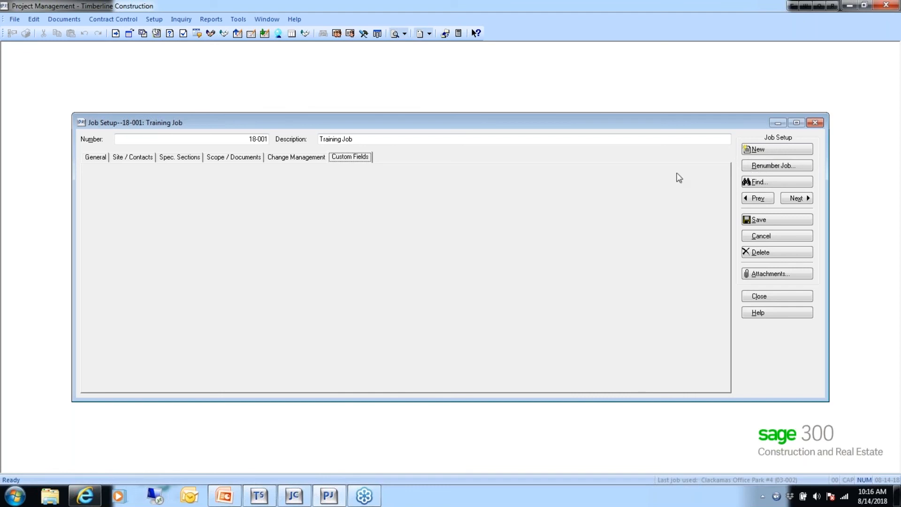
{"action": "left_click", "coordinate": [88, 157]}
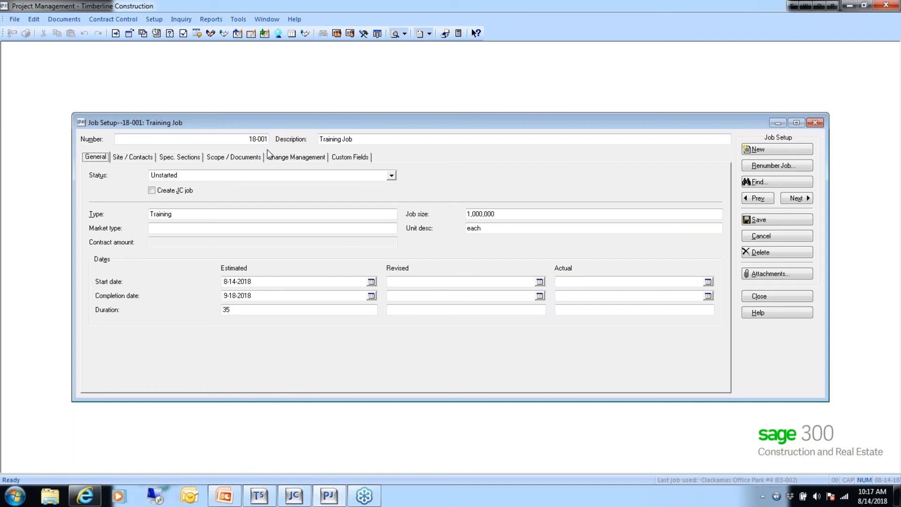
- Save job 18-001's changes and cancel the renumber so it stays 18-001
{"action": "left_click", "coordinate": [774, 166]}
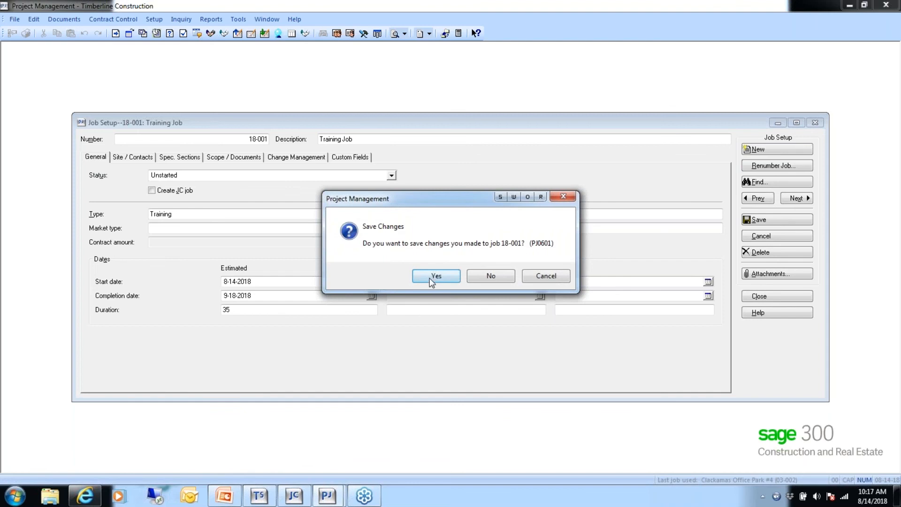
{"action": "left_click", "coordinate": [434, 276]}
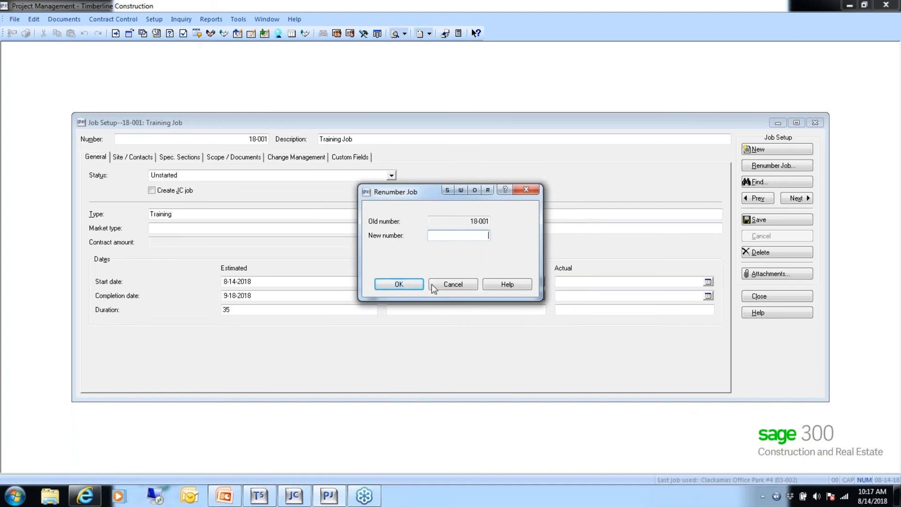
{"action": "left_click", "coordinate": [453, 284]}
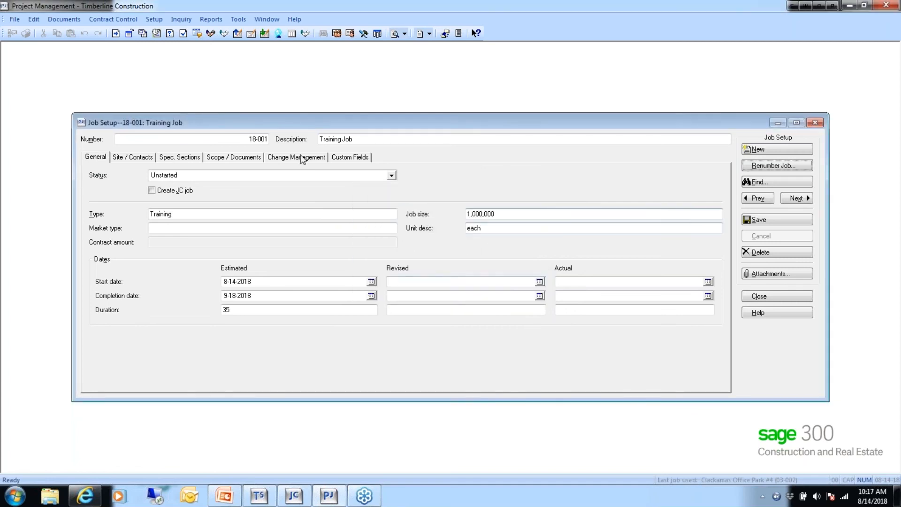
- Create the Job Cost job for 18-001 with Use Contracts billing and GL account prefix 10
{"action": "left_click", "coordinate": [152, 190]}
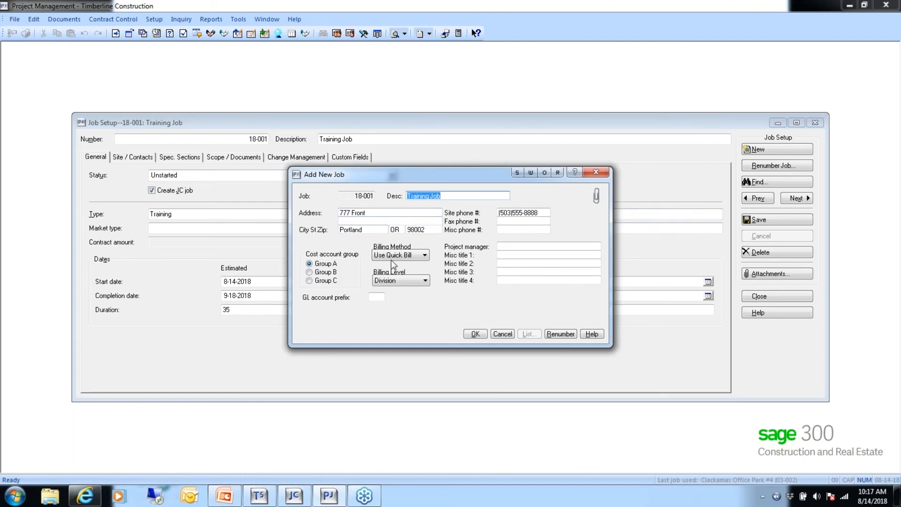
{"action": "left_click", "coordinate": [425, 256]}
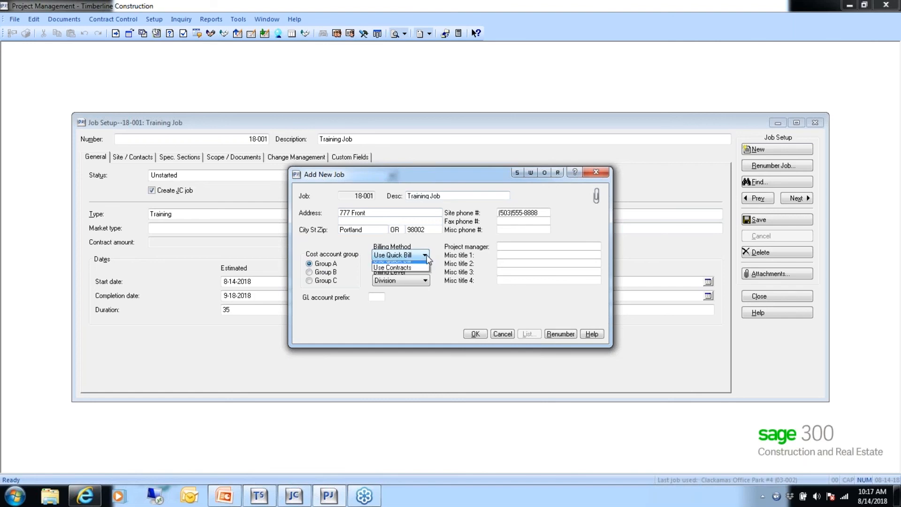
{"action": "left_click", "coordinate": [401, 273]}
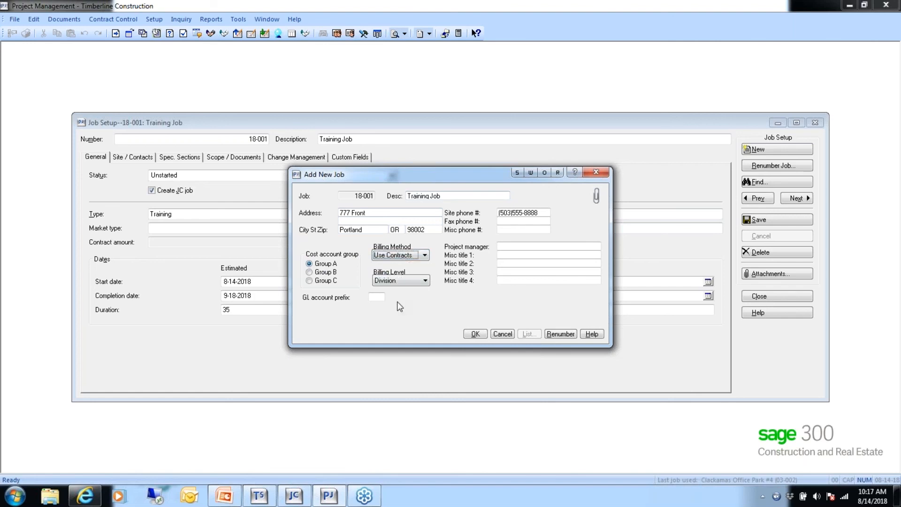
{"action": "left_click", "coordinate": [425, 281]}
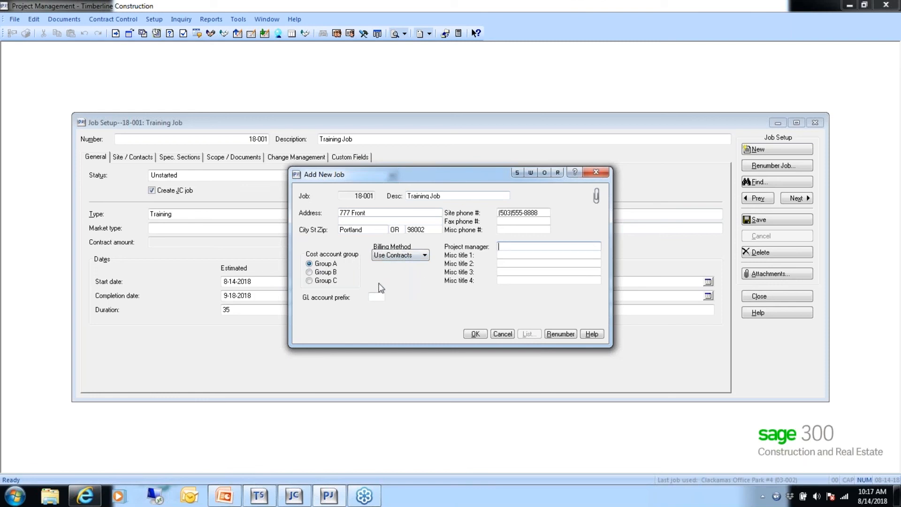
{"action": "left_click", "coordinate": [376, 296]}
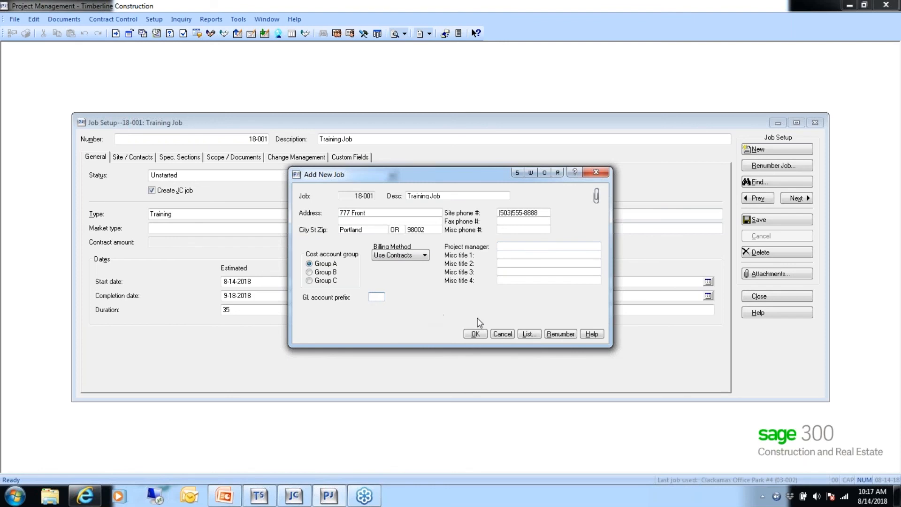
{"action": "type", "text": "10"}
{"action": "left_click", "coordinate": [506, 247]}
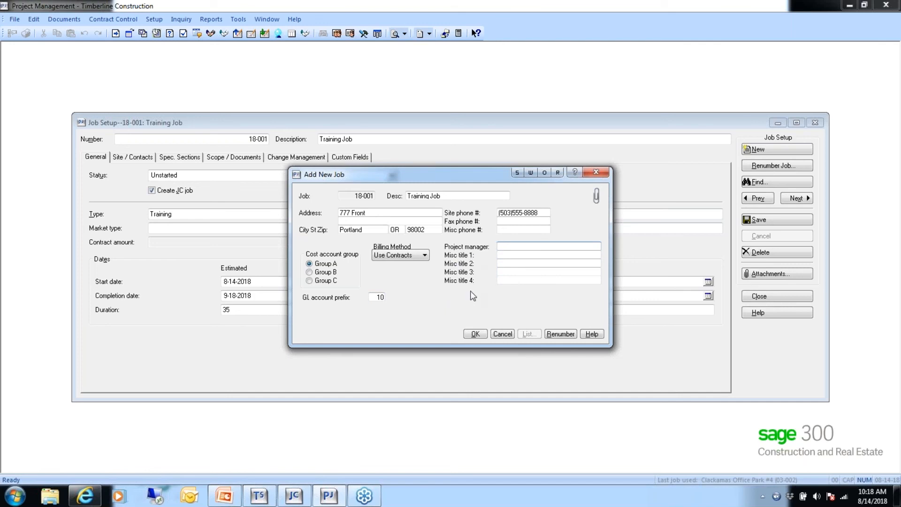
{"action": "left_click", "coordinate": [473, 334]}
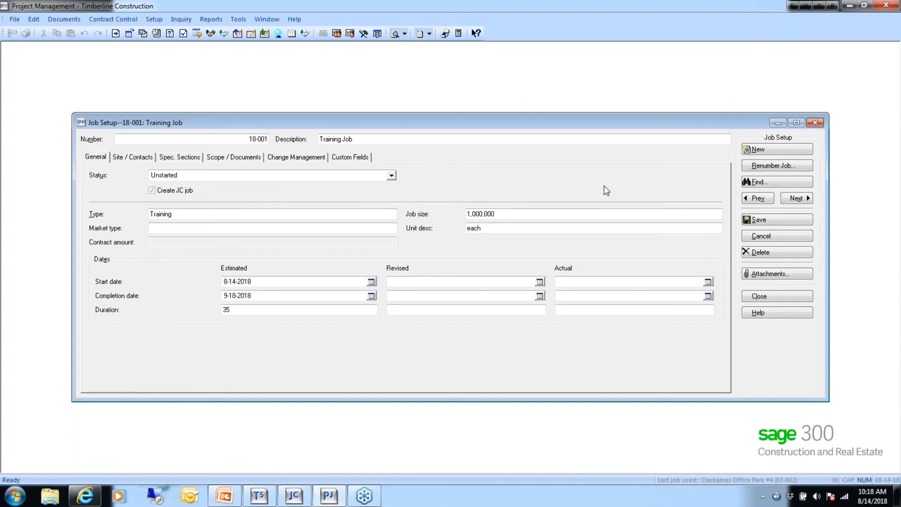
- Save the pending changes to job 18-001 and stay on it instead of switching jobs
{"action": "left_click", "coordinate": [798, 182]}
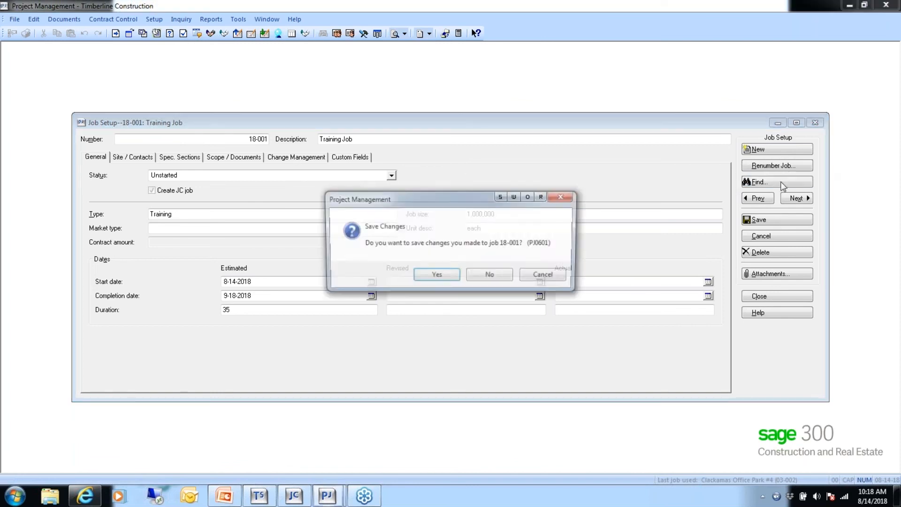
{"action": "left_click", "coordinate": [436, 276]}
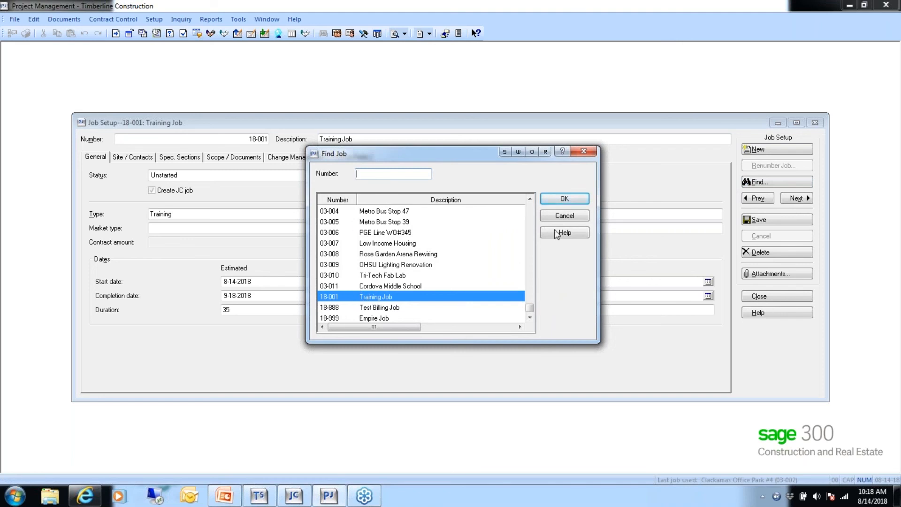
{"action": "left_click", "coordinate": [557, 217]}
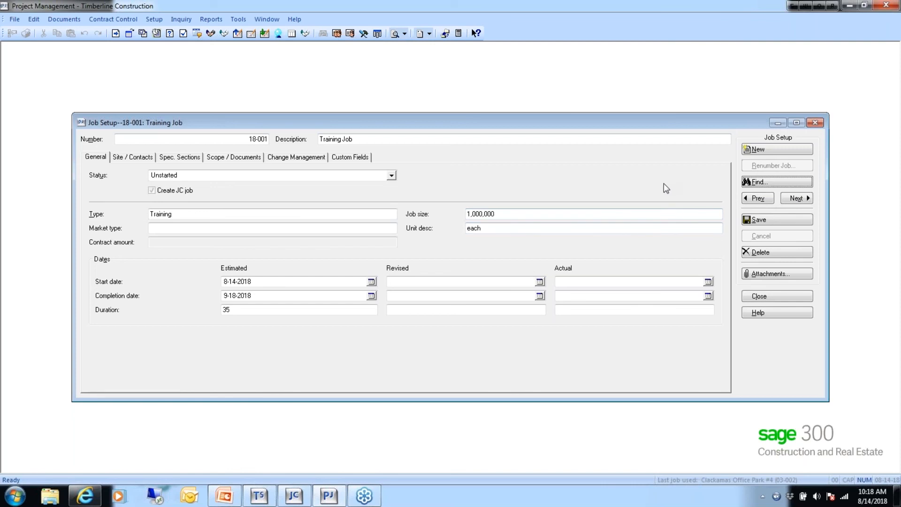
- Save job 18-001 in Job Setup so the Contract amount reads .00
{"action": "left_click", "coordinate": [762, 220]}
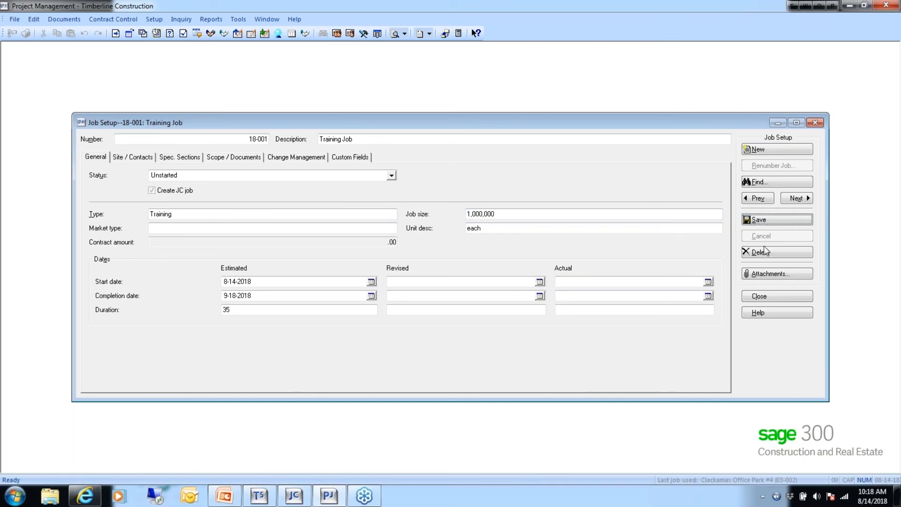
- Look at job 18-001's notes and attachments without adding any, then close Job Setup
{"action": "left_click", "coordinate": [754, 275]}
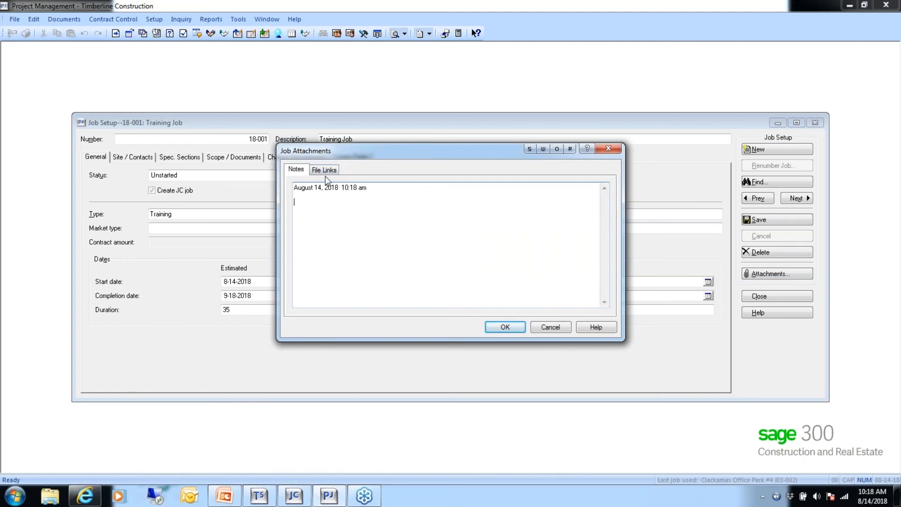
{"action": "left_click", "coordinate": [455, 298]}
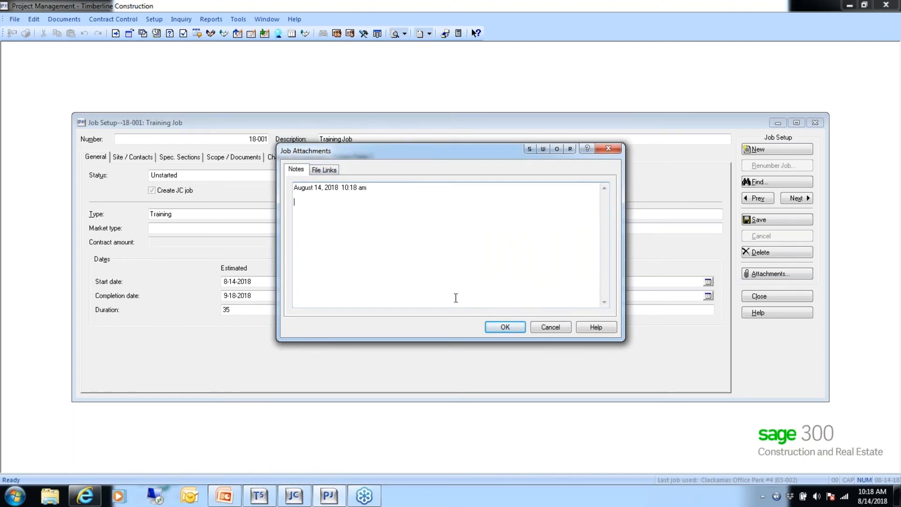
{"action": "left_click", "coordinate": [550, 327]}
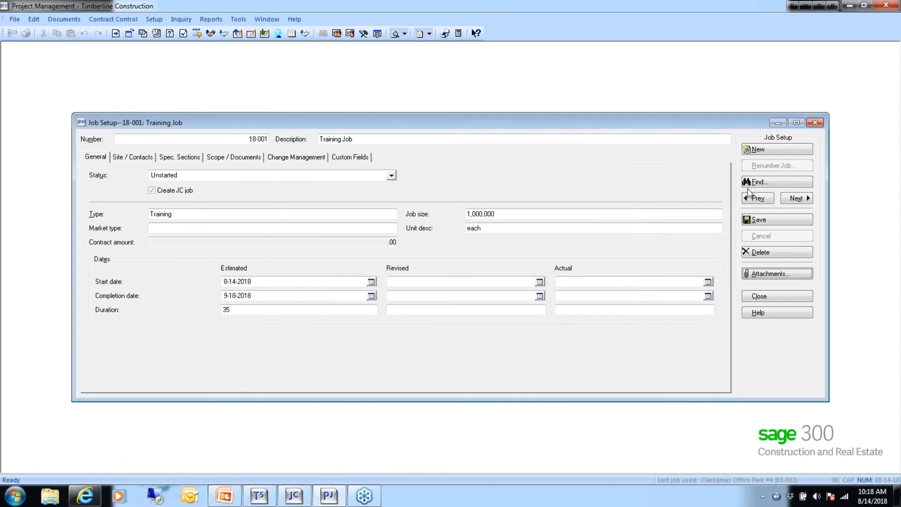
{"action": "left_click", "coordinate": [768, 296]}
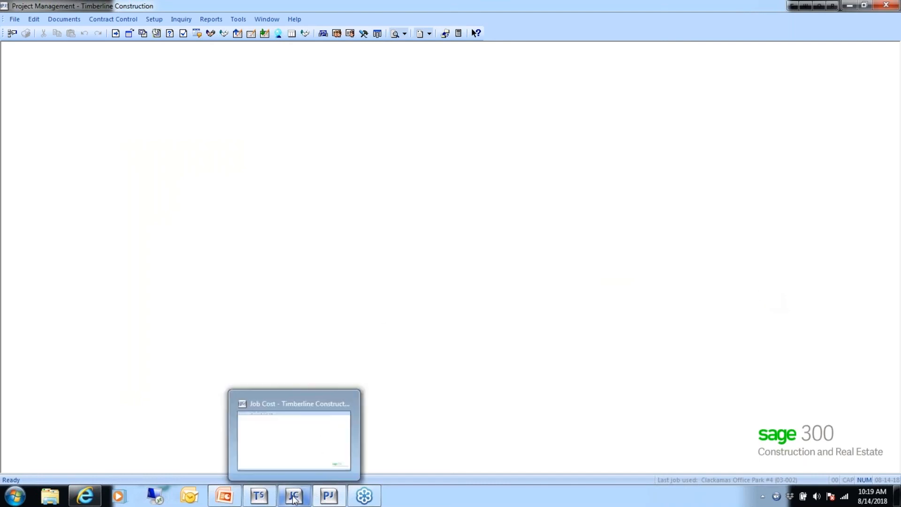
- Open job 18-001 Training Job in Job Cost's Job Setup, showing Training type and 1,000,000 size
{"action": "left_click", "coordinate": [300, 498]}
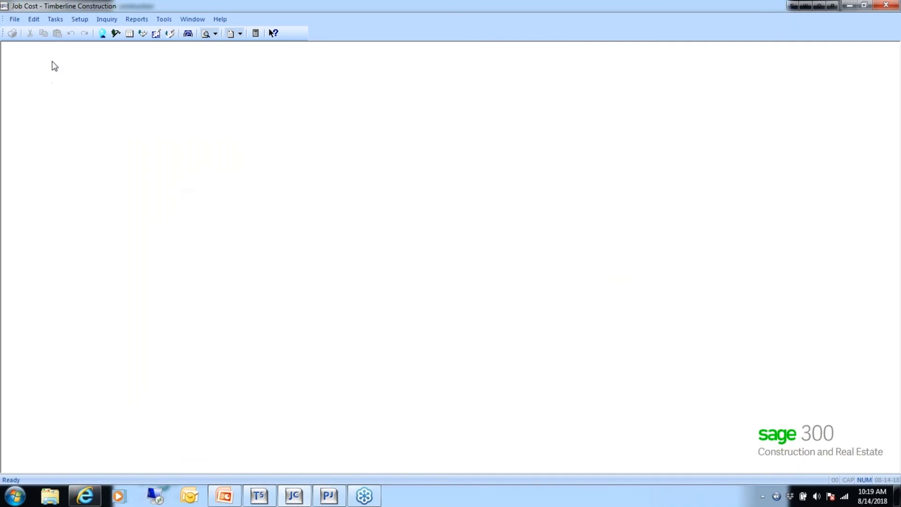
{"action": "left_click", "coordinate": [77, 20]}
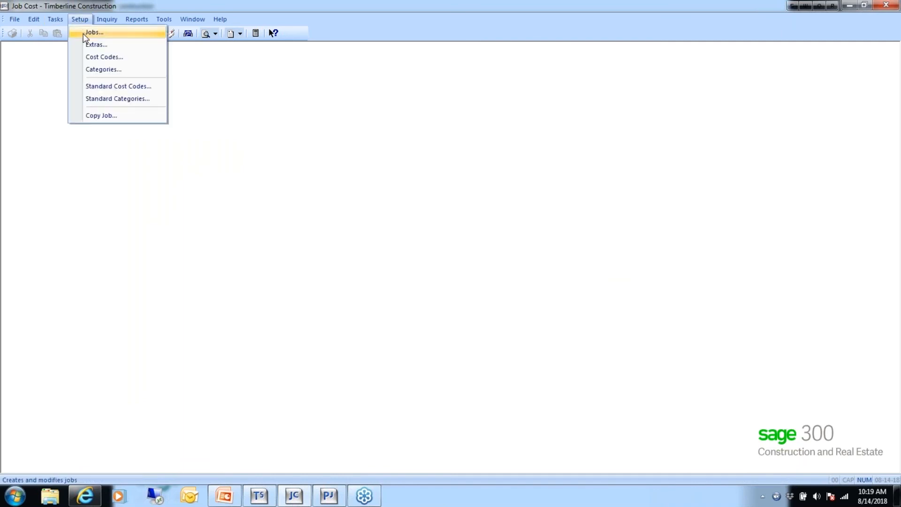
{"action": "left_click", "coordinate": [92, 35]}
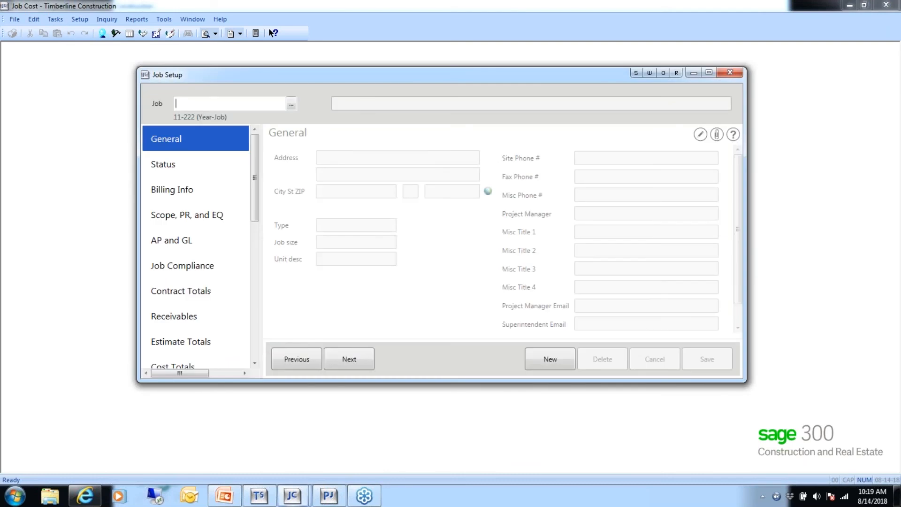
{"action": "left_click", "coordinate": [291, 104]}
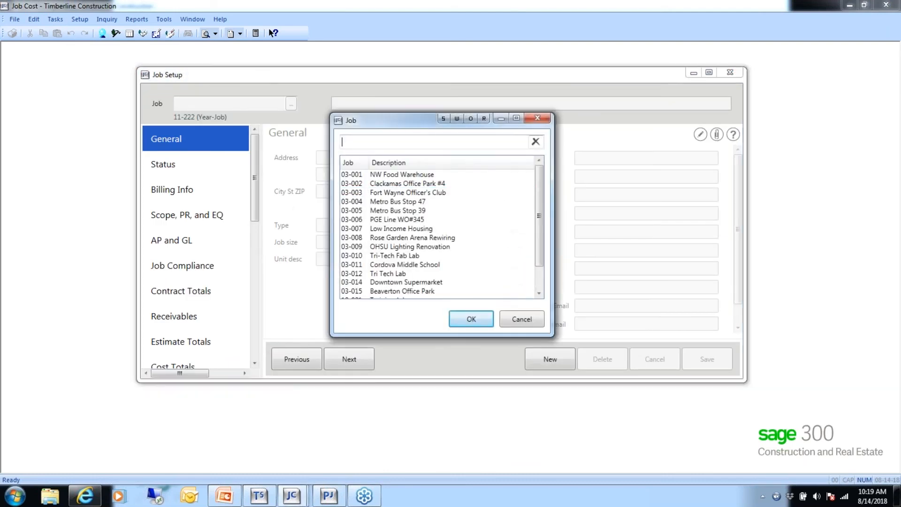
{"action": "left_click_drag", "start_coordinate": [538, 233], "coordinate": [538, 284]}
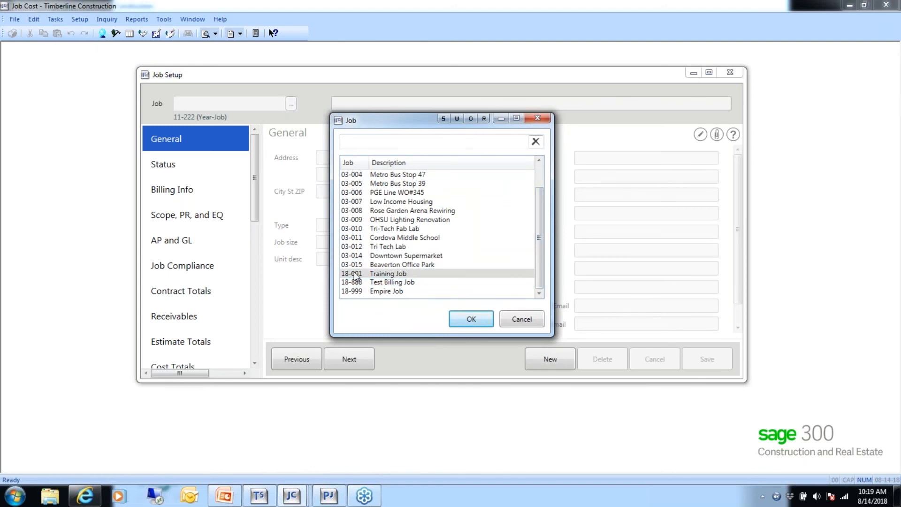
{"action": "left_click", "coordinate": [466, 318]}
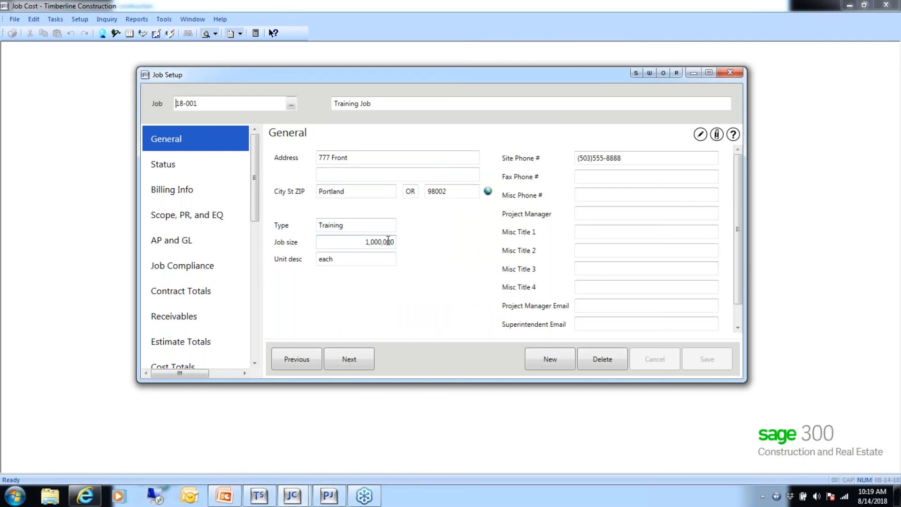
- Check job 18-001's status page, then view its Billing Info with Use Contracts billing
{"action": "left_click", "coordinate": [169, 165]}
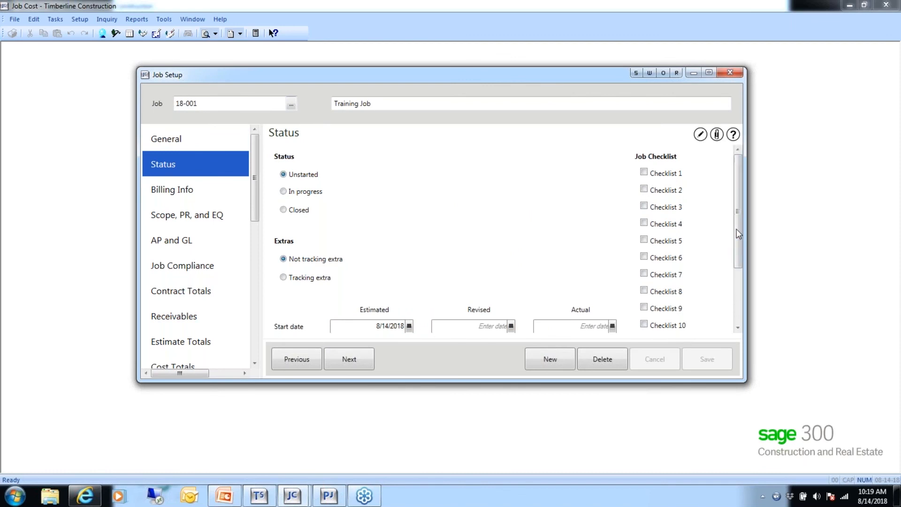
{"action": "left_click_drag", "start_coordinate": [739, 229], "coordinate": [739, 278]}
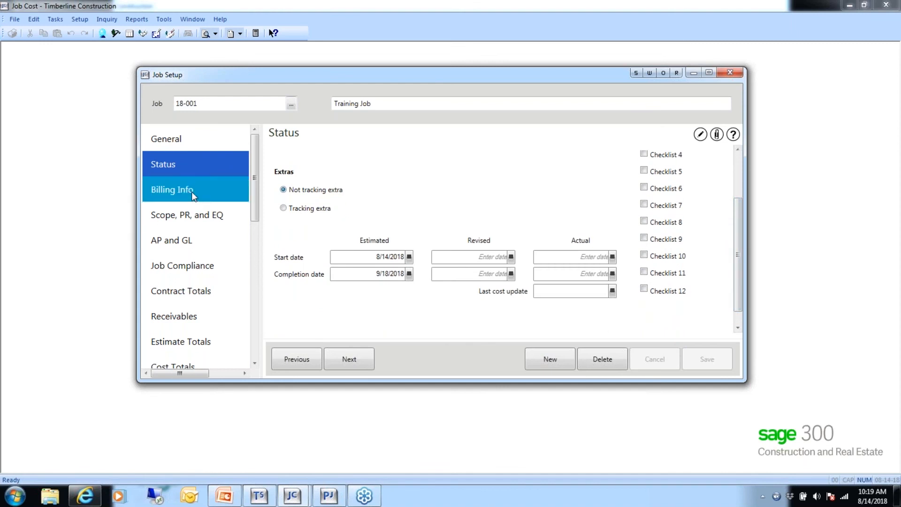
{"action": "left_click", "coordinate": [170, 189]}
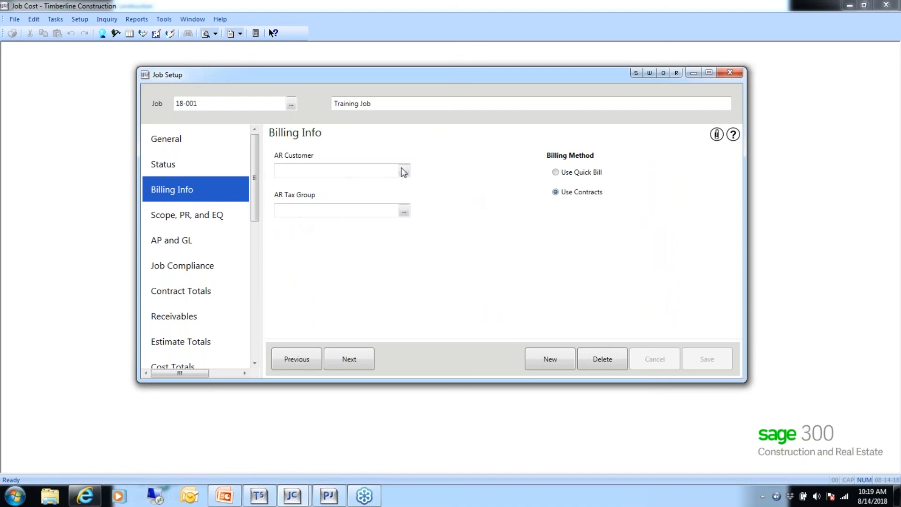
- Assign ALLState University as AR customer and EXMPT as AR tax group for job 18-001
{"action": "left_click", "coordinate": [403, 172]}
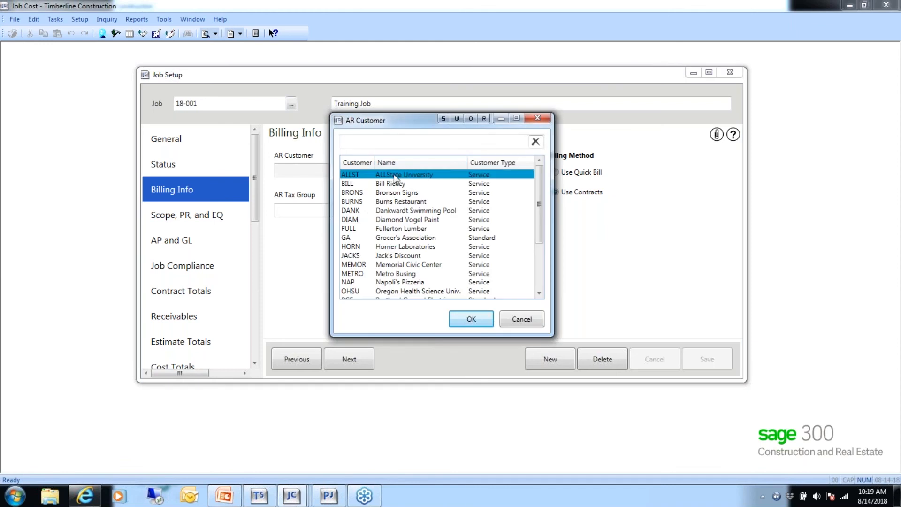
{"action": "left_click", "coordinate": [471, 319]}
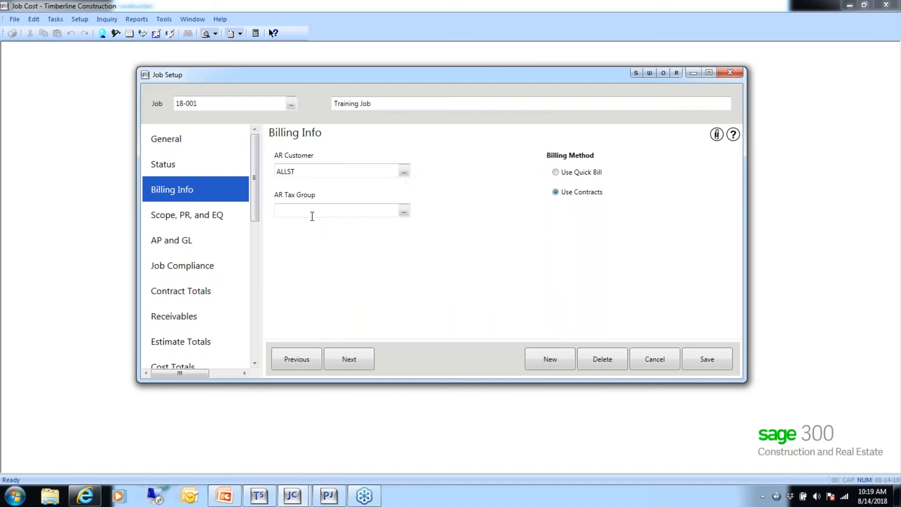
{"action": "left_click", "coordinate": [403, 211]}
{"action": "left_click", "coordinate": [393, 185]}
{"action": "left_click", "coordinate": [474, 319]}
{"action": "left_click", "coordinate": [180, 215]}
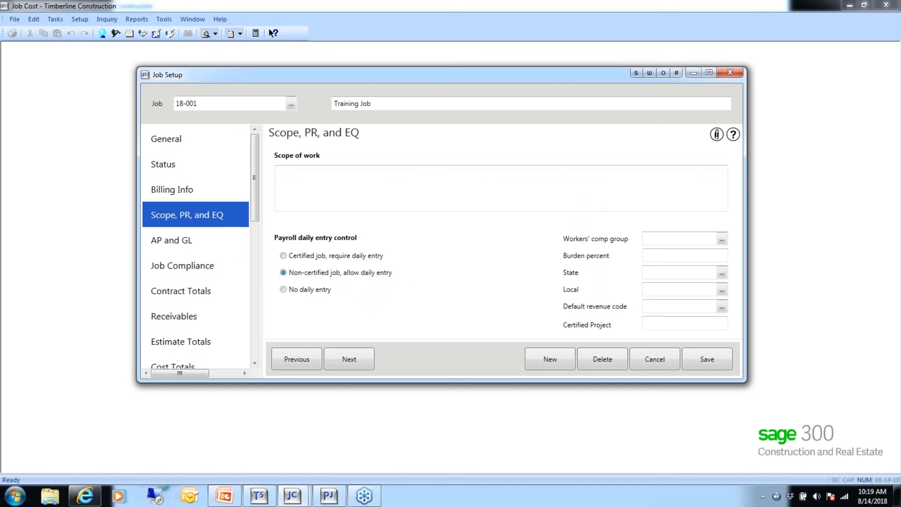
- Review job 18-001's AP and GL, contract, estimate, cost and accumulation totals, then save
{"action": "left_click", "coordinate": [165, 241]}
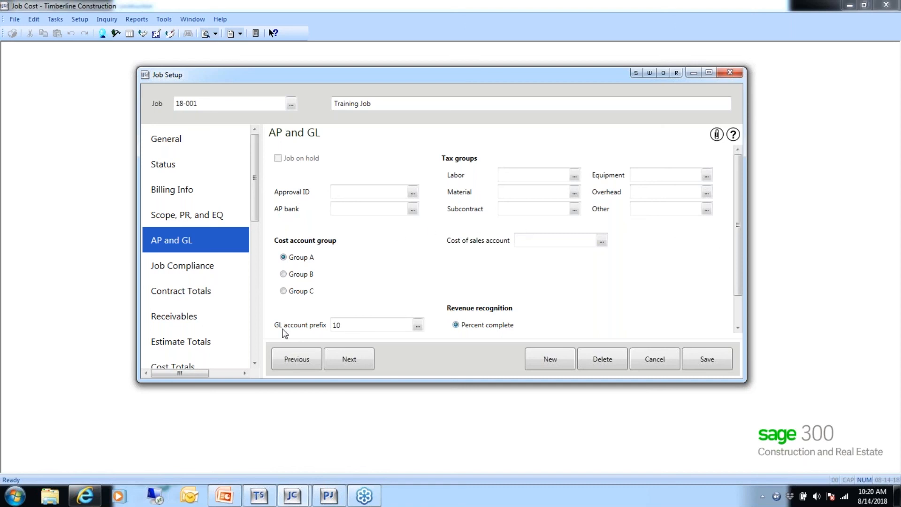
{"action": "left_click", "coordinate": [199, 291]}
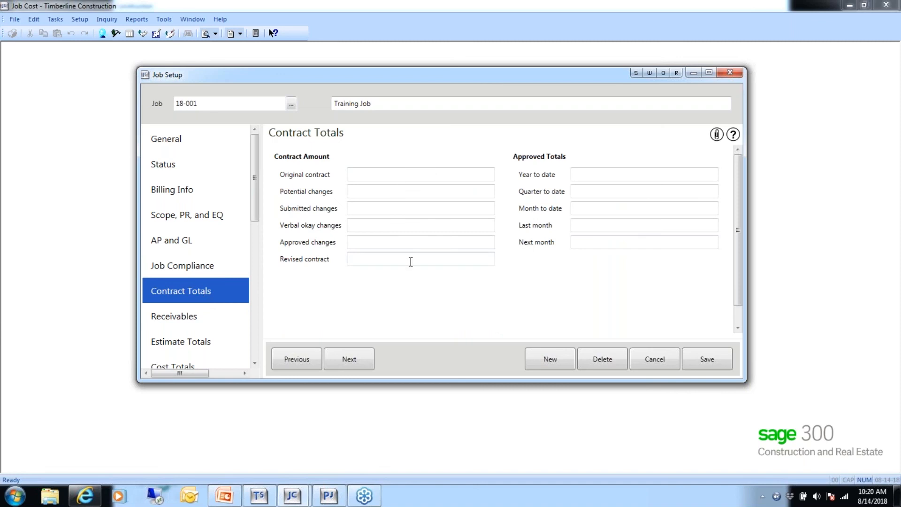
{"action": "left_click_drag", "start_coordinate": [252, 188], "coordinate": [256, 257]}
{"action": "left_click", "coordinate": [204, 163]}
{"action": "left_click", "coordinate": [196, 189]}
{"action": "left_click", "coordinate": [194, 212]}
{"action": "left_click", "coordinate": [196, 240]}
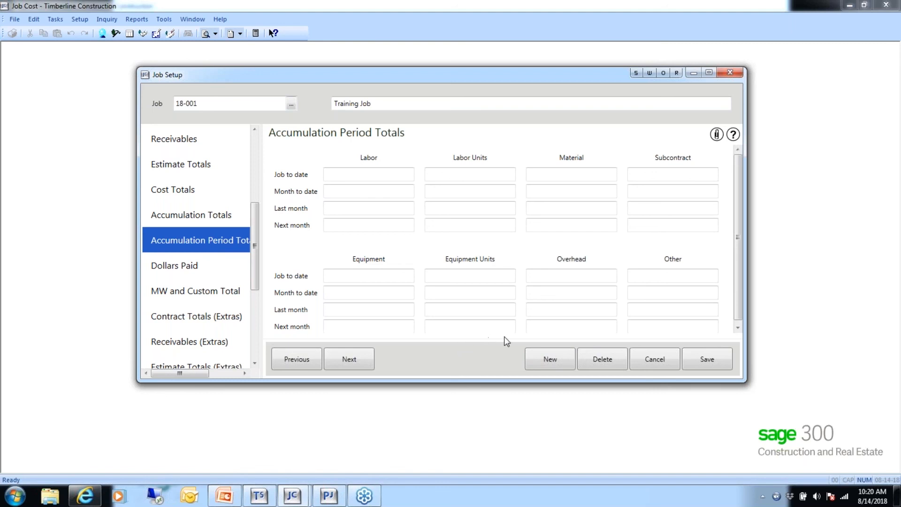
{"action": "left_click", "coordinate": [707, 361]}
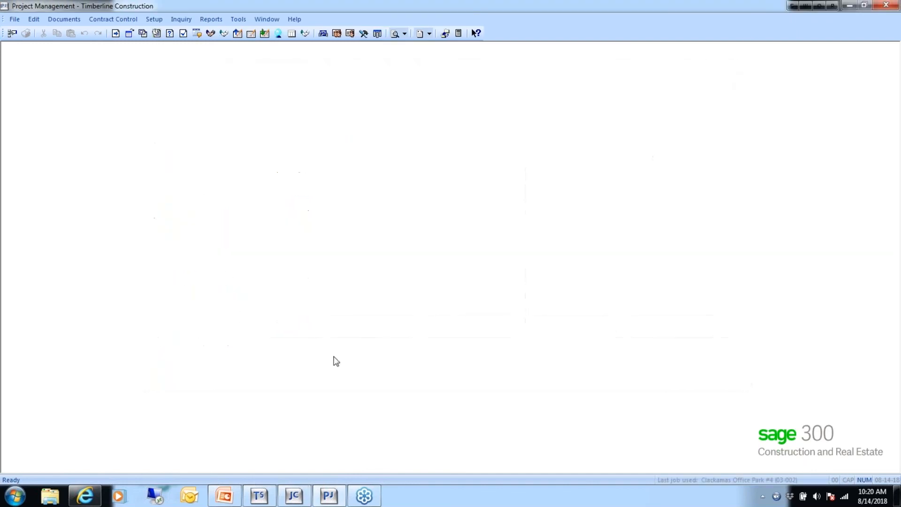
- Look over Job Cost's Cost Control report list, then dismiss it
{"action": "left_click", "coordinate": [331, 495]}
{"action": "left_click", "coordinate": [145, 21]}
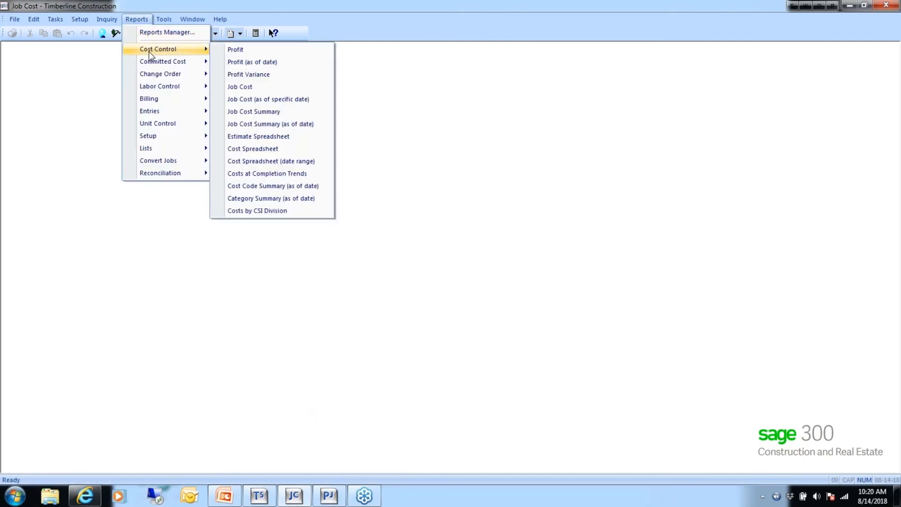
{"action": "left_click", "coordinate": [181, 317]}
- Compare Project Management's Cost Control reports, then bring up its Setup menu
{"action": "left_click", "coordinate": [328, 495]}
{"action": "left_click", "coordinate": [210, 19]}
{"action": "mouse_move", "coordinate": [224, 79]}
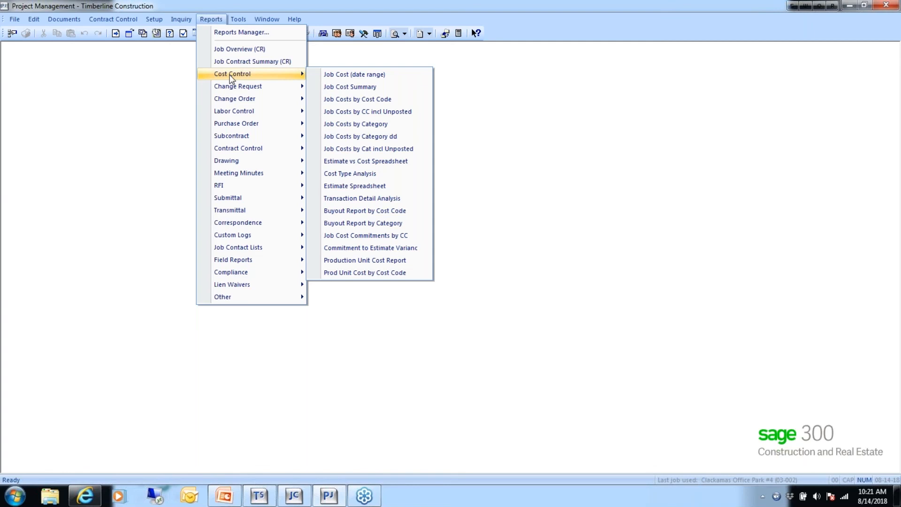
{"action": "mouse_move", "coordinate": [153, 23]}
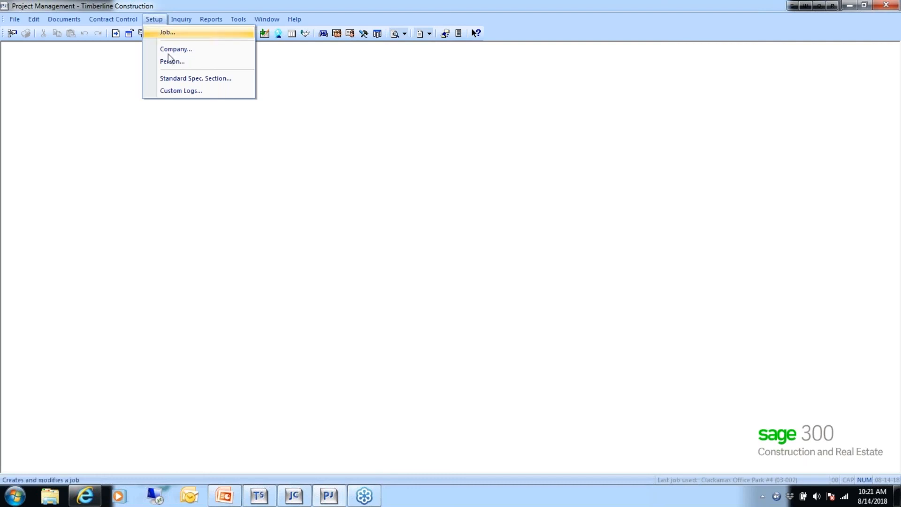
{"action": "left_click", "coordinate": [188, 79]}
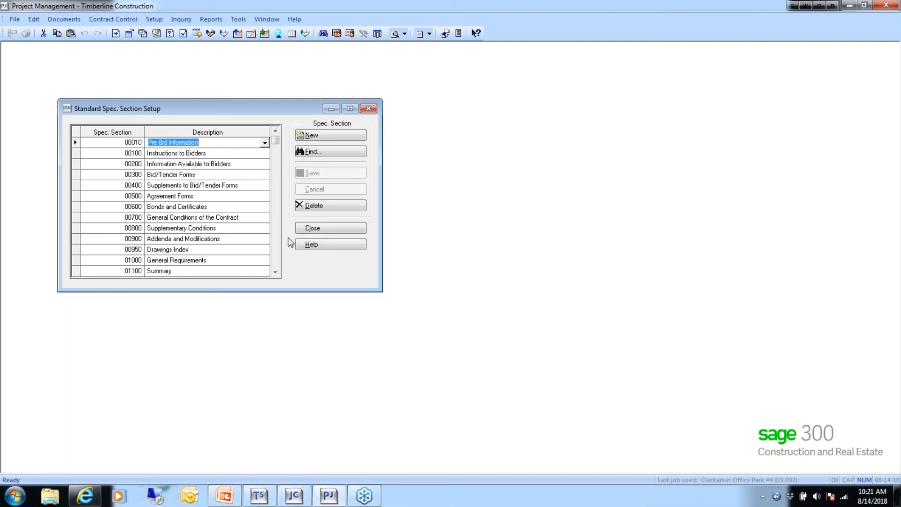
{"action": "left_click", "coordinate": [336, 234]}
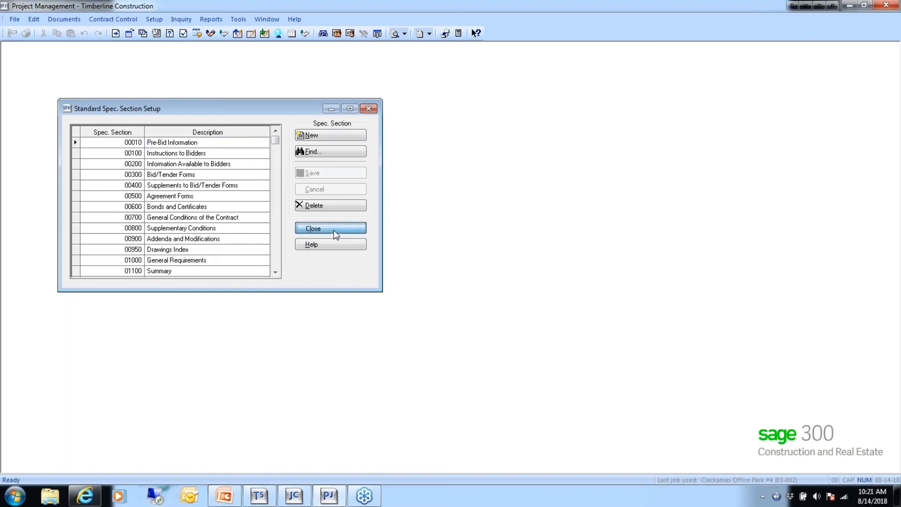
{"action": "left_click", "coordinate": [152, 20]}
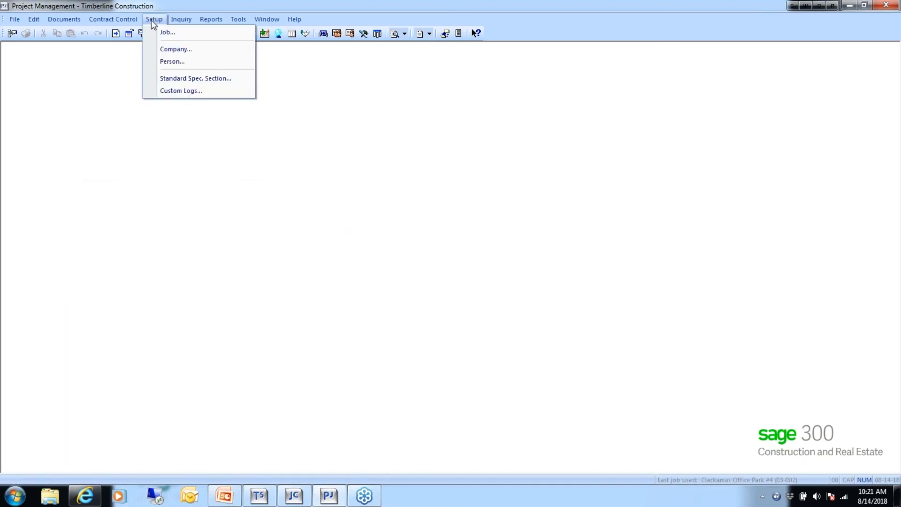
- Review the five custom logs, Communications Log through Safety Notices, then close Custom Log Setup
{"action": "left_click", "coordinate": [189, 92]}
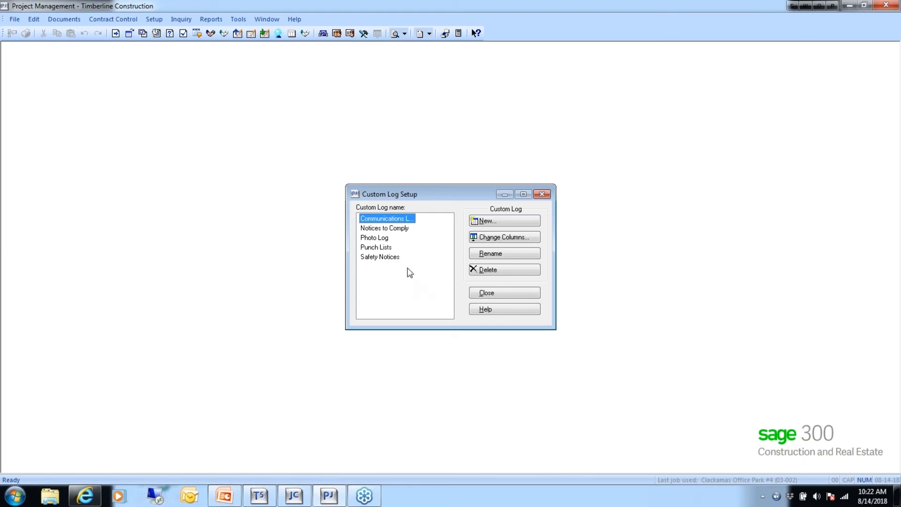
{"action": "left_click", "coordinate": [485, 293]}
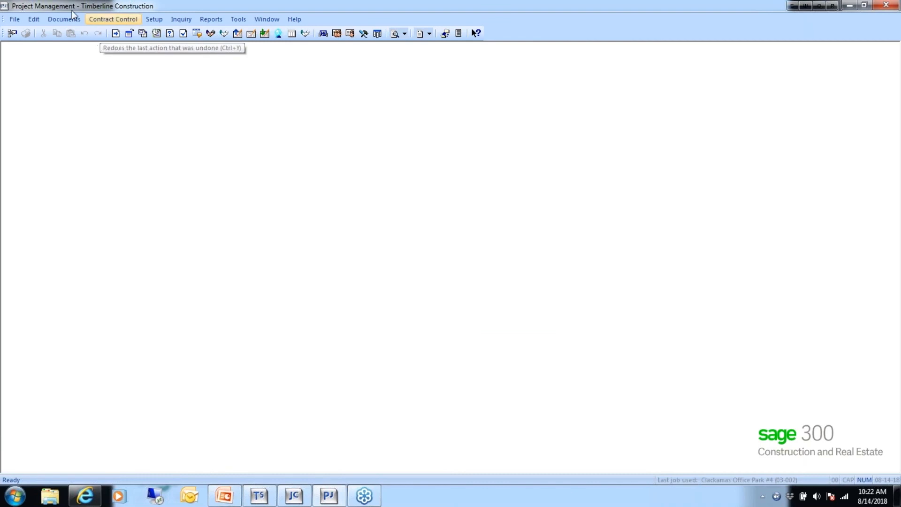
- Glance at the Documents log list, then move to the PowerPoint slideshow's Q&A slide
{"action": "left_click", "coordinate": [63, 20]}
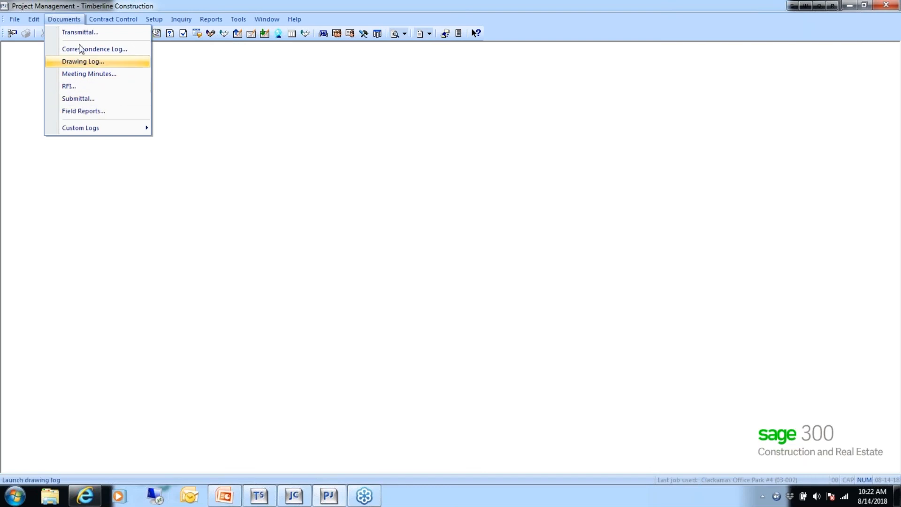
{"action": "left_click", "coordinate": [234, 88]}
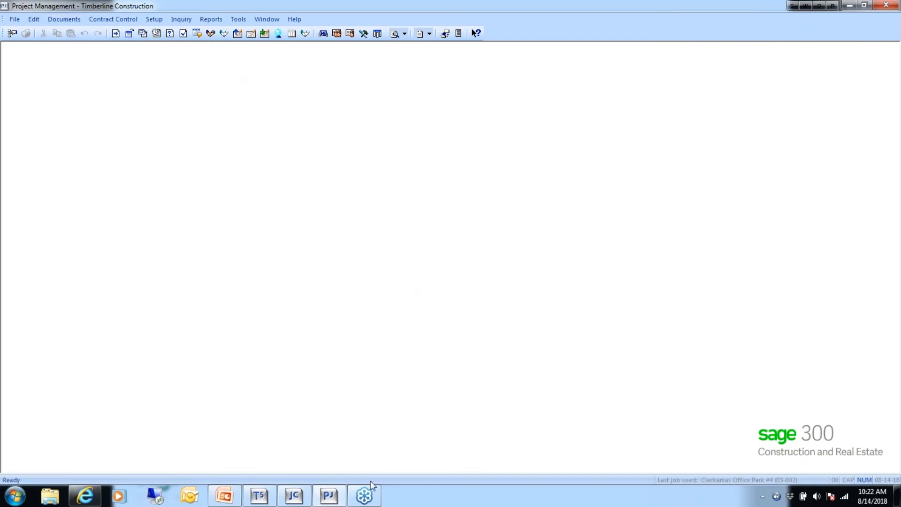
{"action": "mouse_move", "coordinate": [365, 497]}
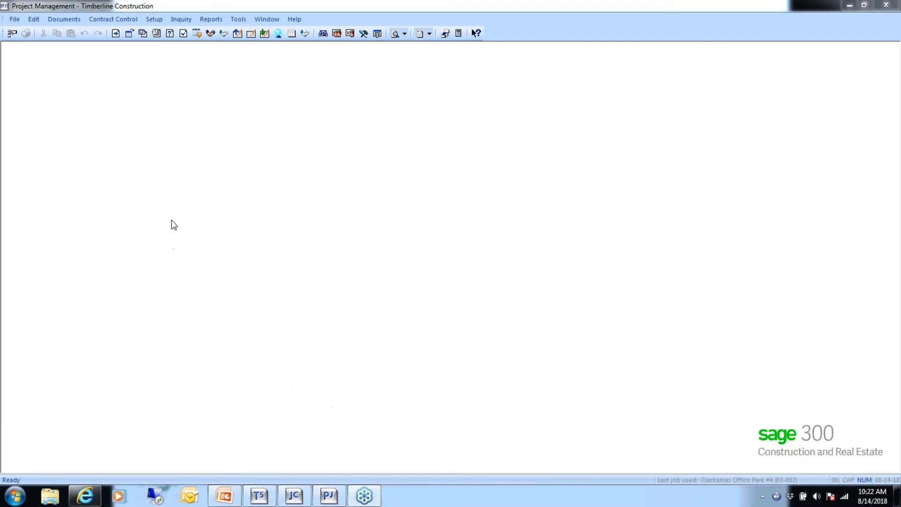
{"action": "key", "text": "alt+Tab"}
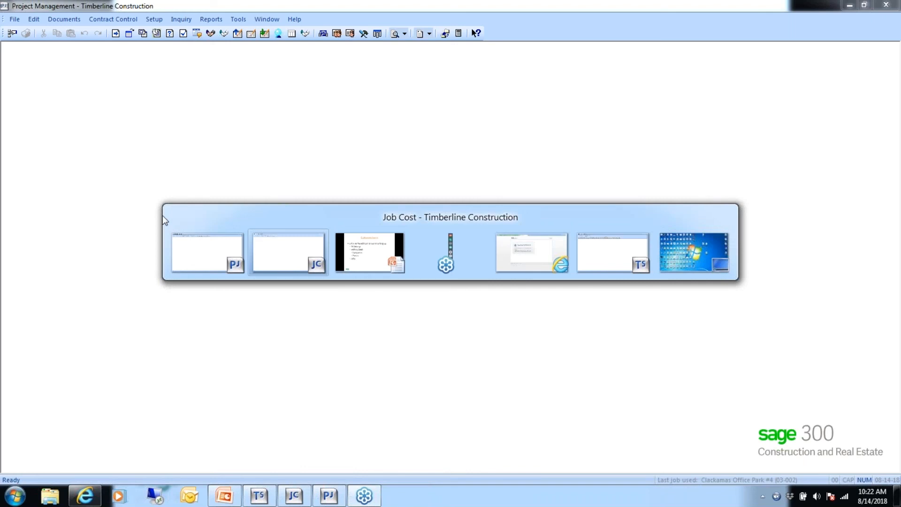
{"action": "left_click", "coordinate": [368, 259]}
{"action": "left_click", "coordinate": [374, 286]}
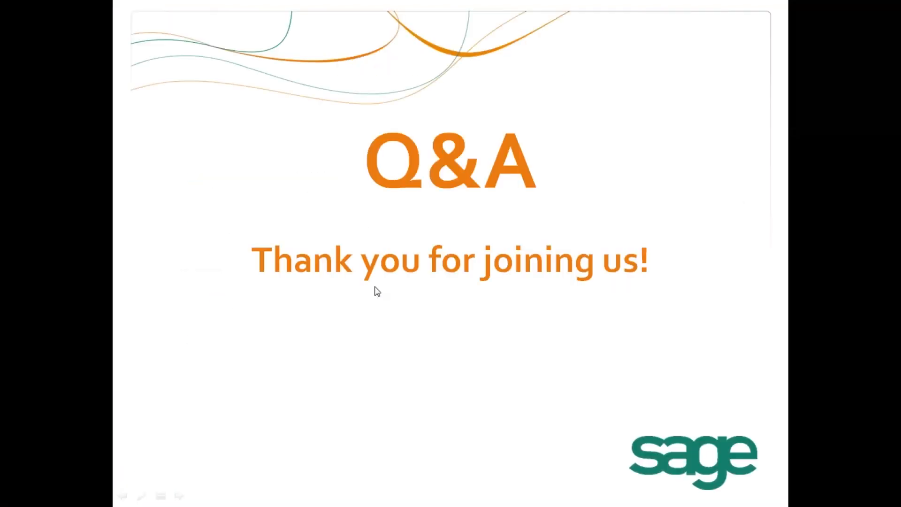